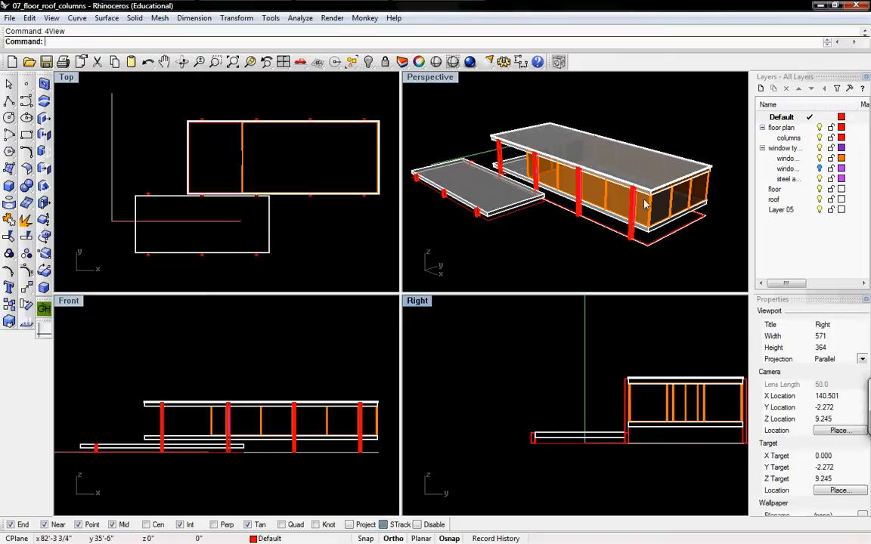
# - Turn off the floor and roof layers so that the columns and windows are exposed
pyautogui.moveTo(703, 205); pyautogui.dragTo(758, 180, button='right')
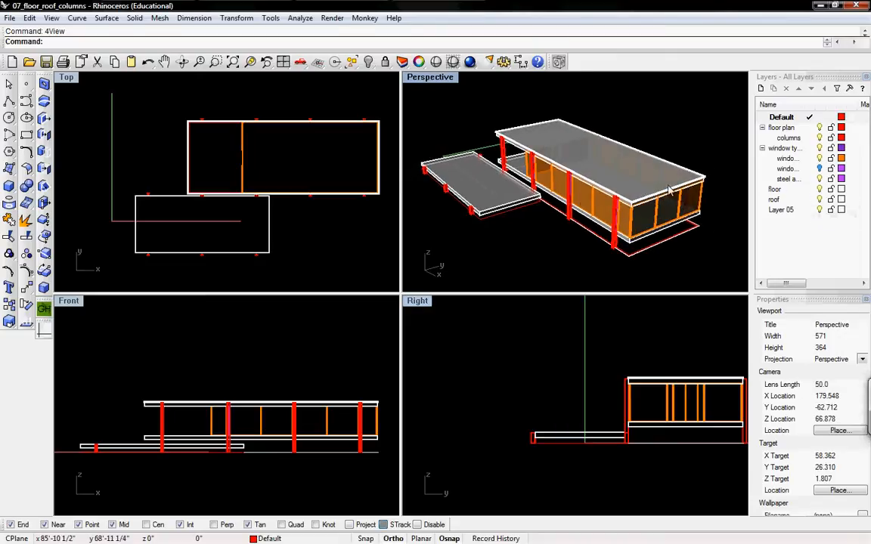
pyautogui.click(820, 189)
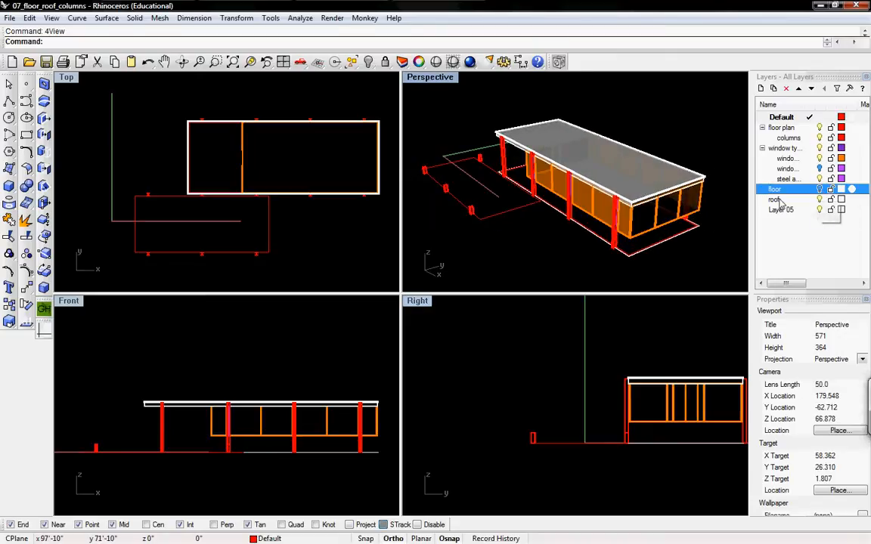
pyautogui.click(819, 200)
pyautogui.moveTo(693, 183); pyautogui.dragTo(700, 171, button='right')
# - Create a sublayer named "columns extruded" under the floor plan layer, beside the columns sublayer
pyautogui.click(788, 138)
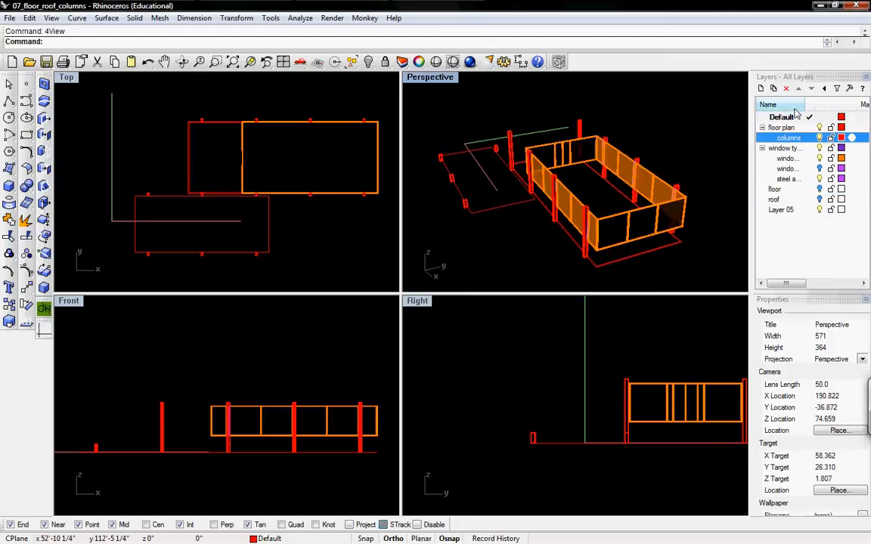
pyautogui.click(761, 88)
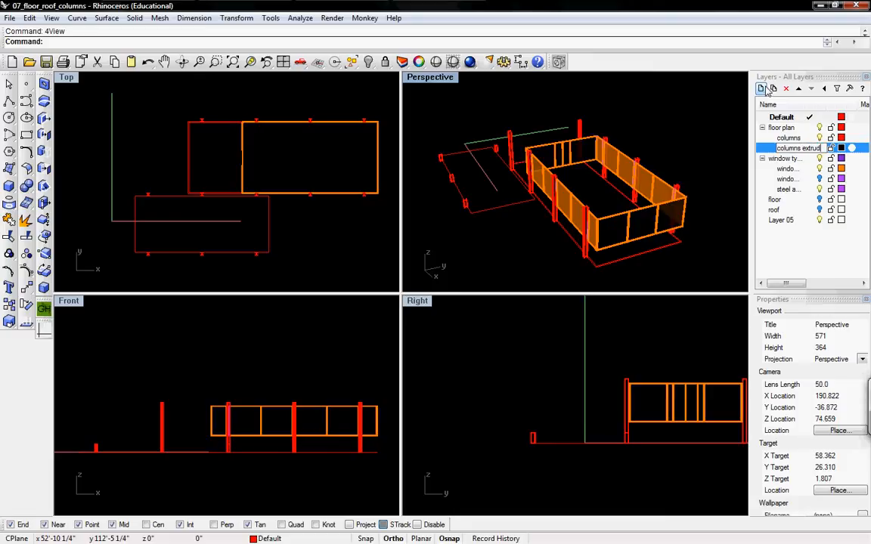
pyautogui.press('Return')
# - Select all twelve extruded columns of the building and lower terrace and assign them to the columns extruded layer
pyautogui.click(510, 150)
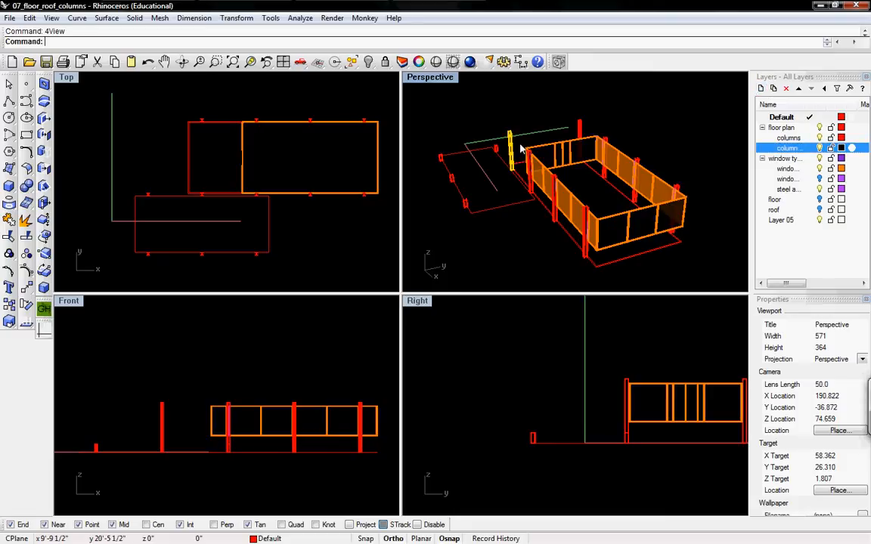
pyautogui.keyDown('shift'); pyautogui.click(580, 133); pyautogui.keyUp('shift')
pyautogui.keyDown('shift'); pyautogui.click(604, 156); pyautogui.keyUp('shift')
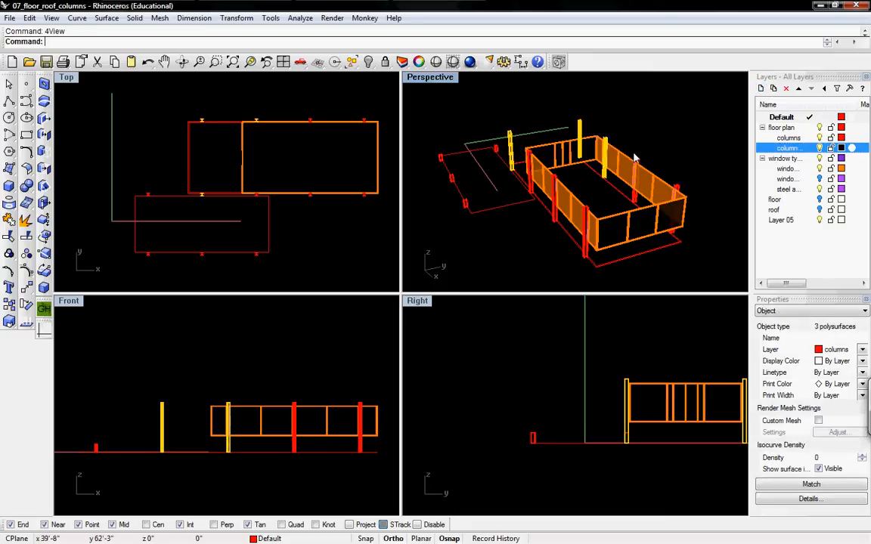
pyautogui.keyDown('shift'); pyautogui.click(636, 168); pyautogui.keyUp('shift')
pyautogui.keyDown('shift'); pyautogui.click(676, 193); pyautogui.keyUp('shift')
pyautogui.keyDown('shift'); pyautogui.click(585, 230); pyautogui.keyUp('shift')
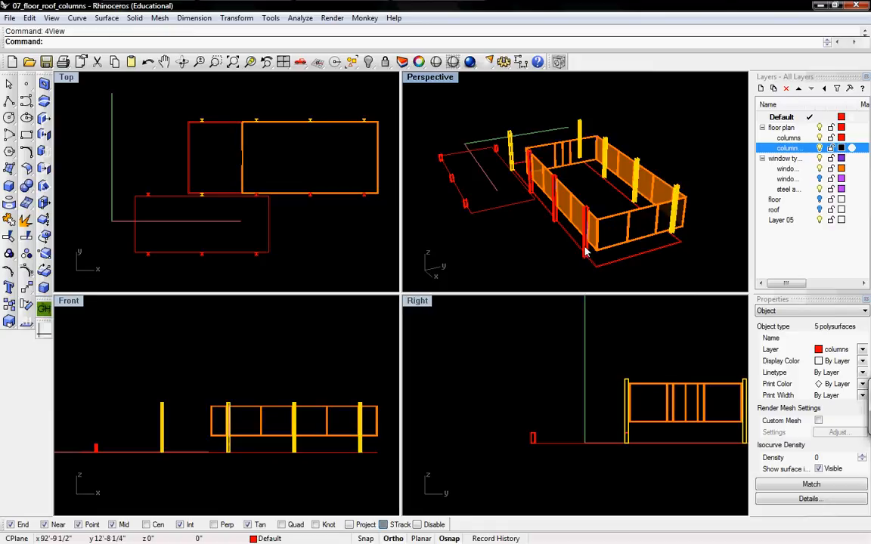
pyautogui.keyDown('shift'); pyautogui.click(555, 198); pyautogui.keyUp('shift')
pyautogui.keyDown('shift'); pyautogui.click(530, 167); pyautogui.keyUp('shift')
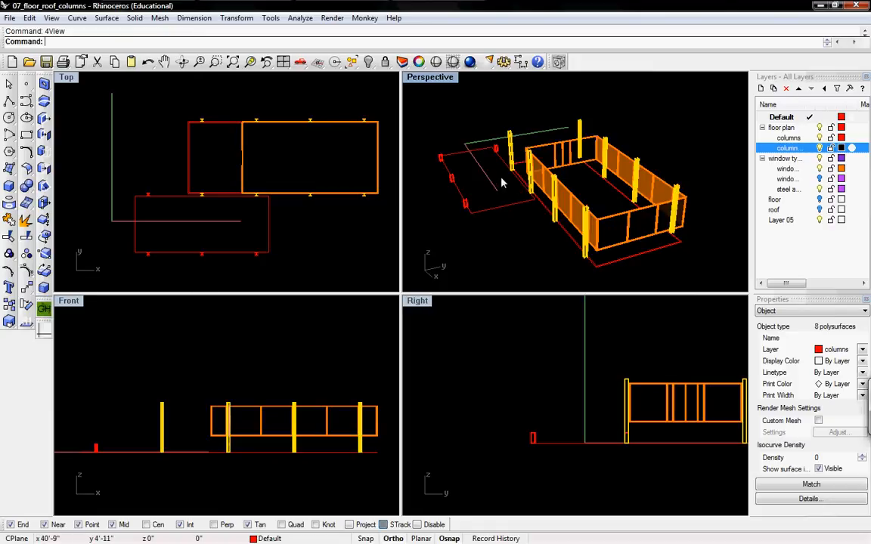
pyautogui.keyDown('shift'); pyautogui.click(458, 187); pyautogui.keyUp('shift')
pyautogui.click(507, 239)
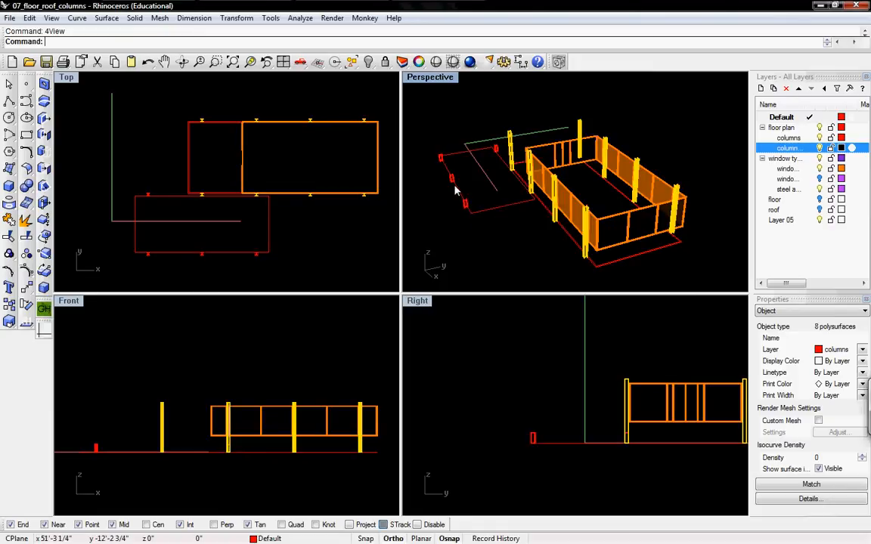
pyautogui.keyDown('shift'); pyautogui.click(463, 198); pyautogui.keyUp('shift')
pyautogui.click(493, 229)
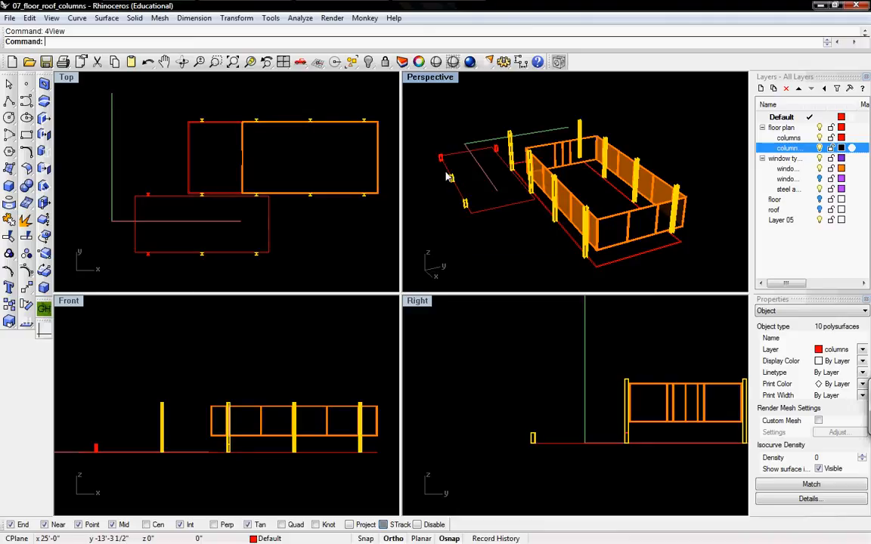
pyautogui.scroll(3, 442, 163)
pyautogui.keyDown('shift'); pyautogui.click(516, 139); pyautogui.keyUp('shift')
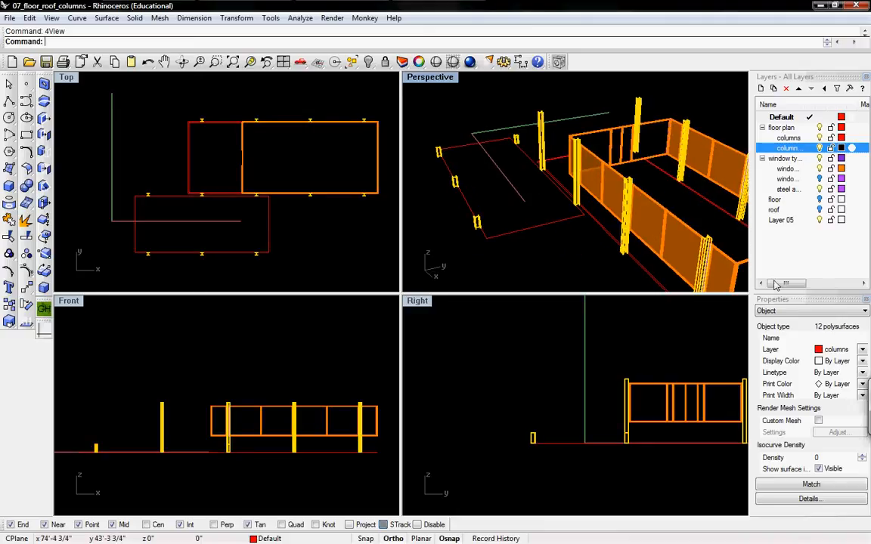
pyautogui.click(831, 350)
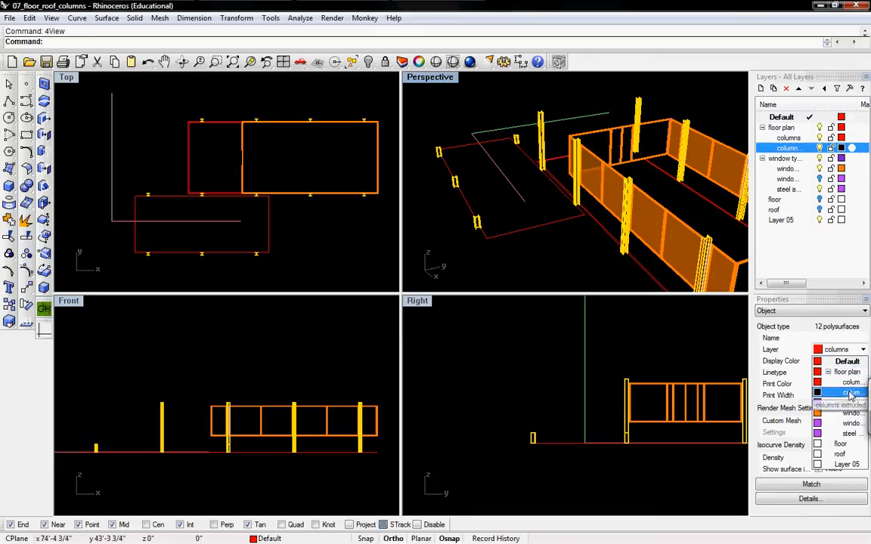
pyautogui.click(846, 393)
# - Set the columns extruded layer's color to white and turn that layer off
pyautogui.click(840, 149)
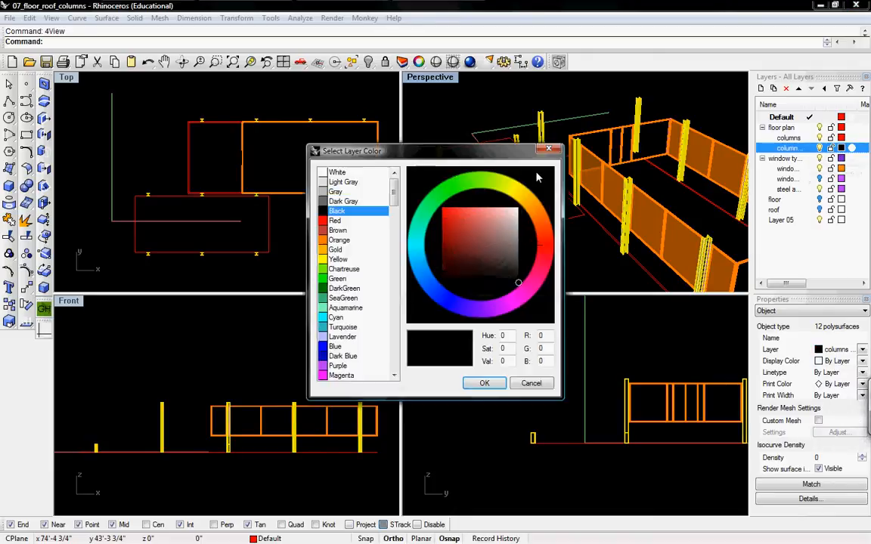
pyautogui.click(486, 383)
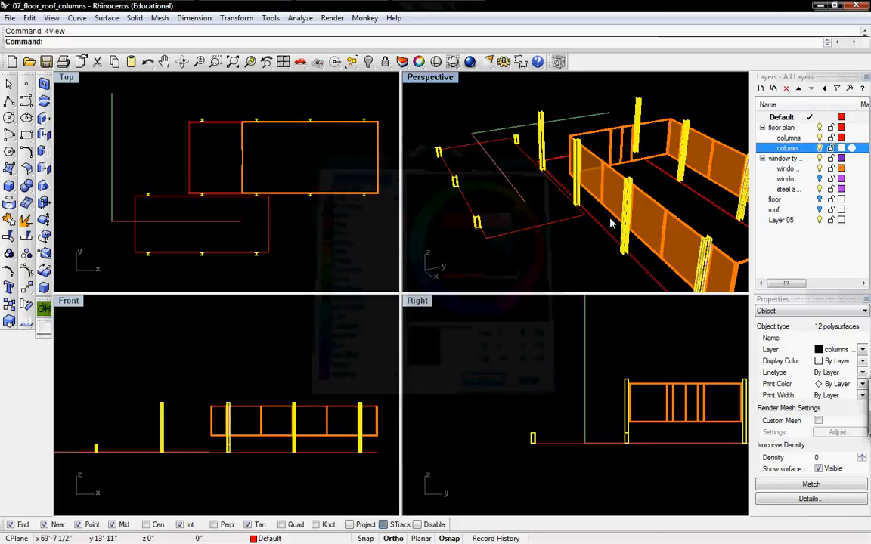
pyautogui.click(579, 182)
pyautogui.keyDown('shift'); pyautogui.moveTo(637, 203); pyautogui.dragTo(554, 153, button='right'); pyautogui.keyUp('shift')
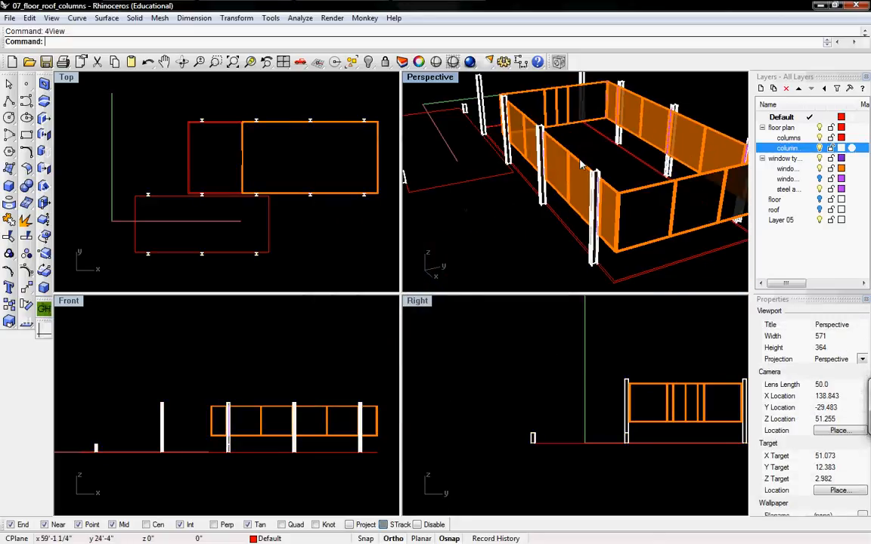
pyautogui.click(820, 148)
pyautogui.keyDown('shift'); pyautogui.moveTo(551, 216); pyautogui.dragTo(616, 195, button='right'); pyautogui.keyUp('shift')
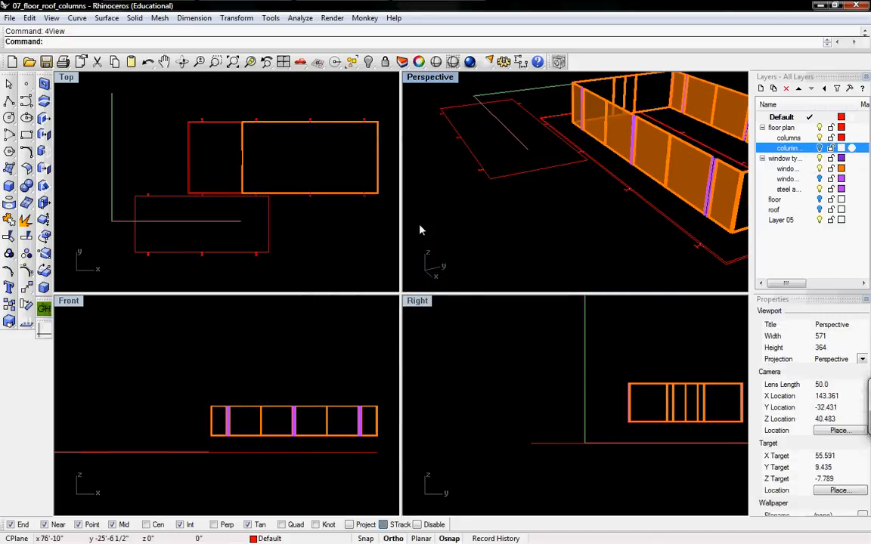
# - Maximize the Right view and turn the floor and roof layers back on
pyautogui.doubleClick(417, 300)
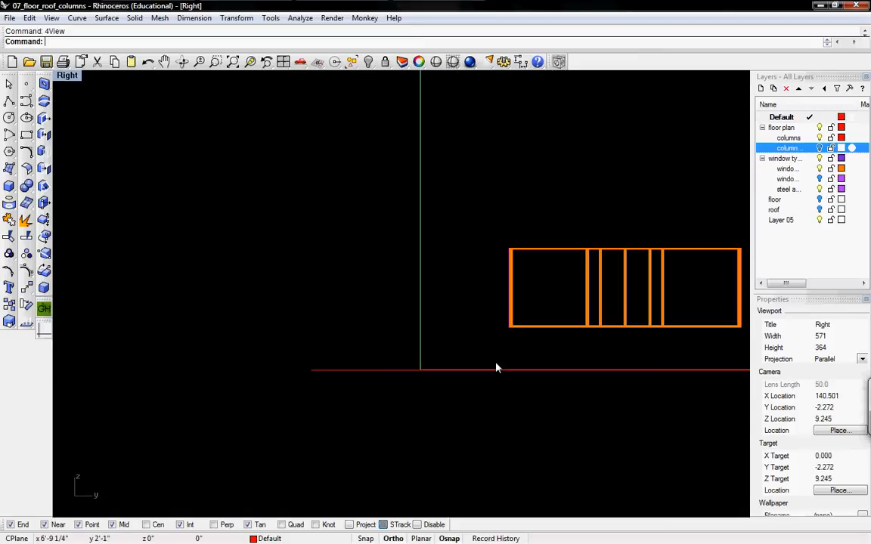
pyautogui.click(819, 199)
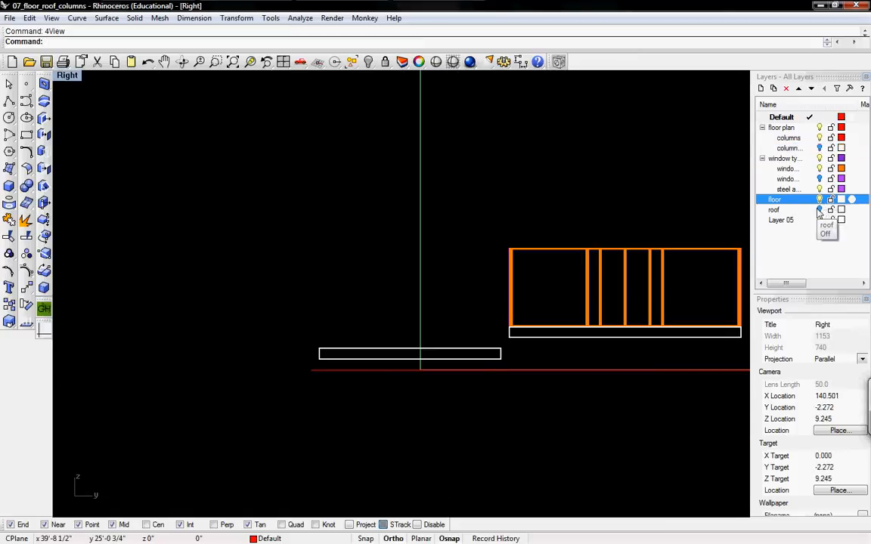
pyautogui.click(820, 210)
# - Rename Layer 05 as "stairs"
pyautogui.click(783, 220)
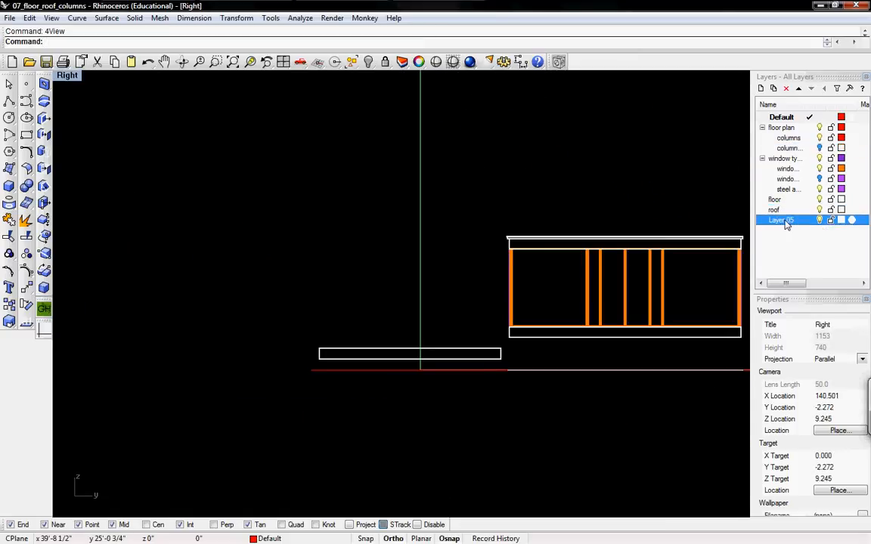
pyautogui.write('stairs')
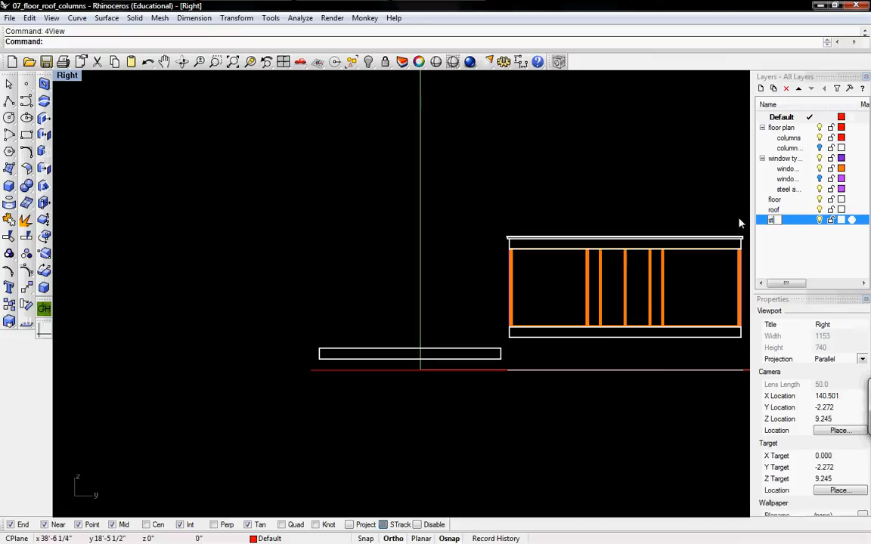
pyautogui.press('Return')
# - Create two sublayers under the stairs layer, named "stairs outline" and "stairs extruded"
pyautogui.click(773, 89)
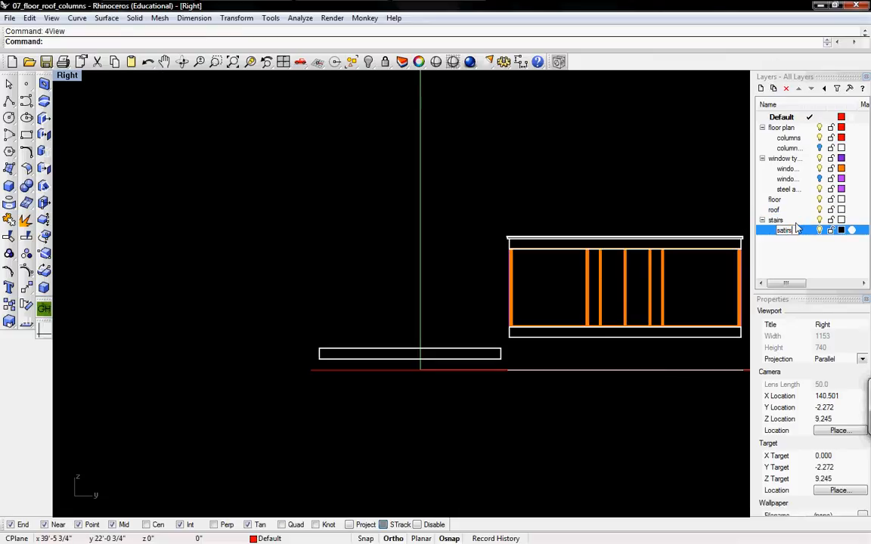
pyautogui.write('stairs de')
pyautogui.press('Return')
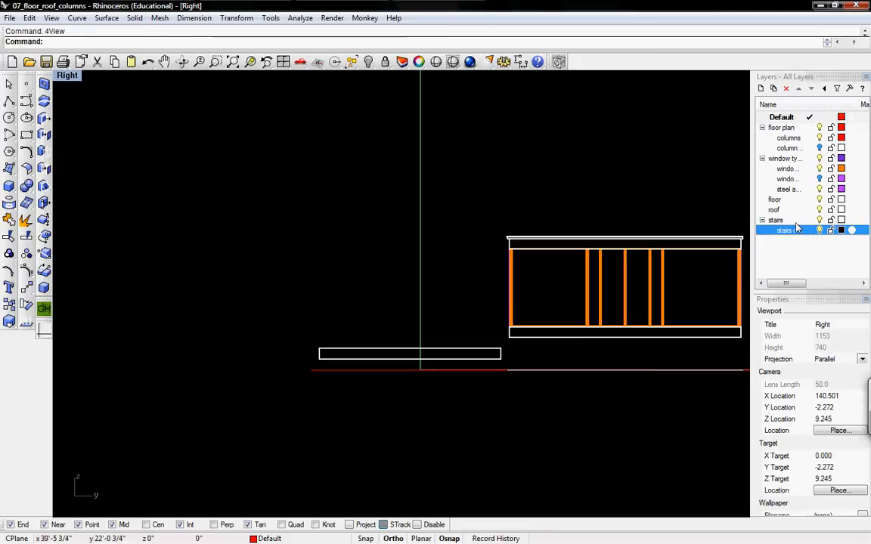
pyautogui.click(760, 88)
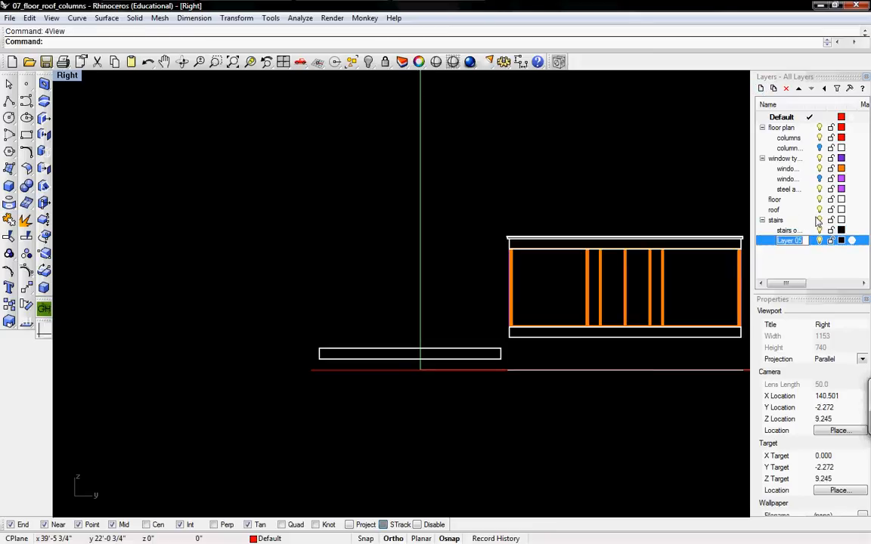
pyautogui.write('stairs struc')
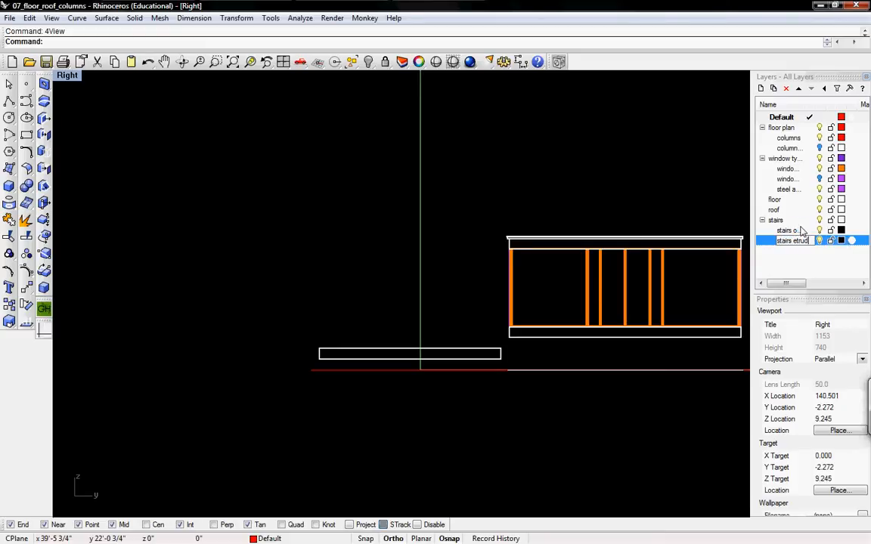
pyautogui.press('Return')
# - Set the layer color of both stairs sublayers to white
pyautogui.click(840, 231)
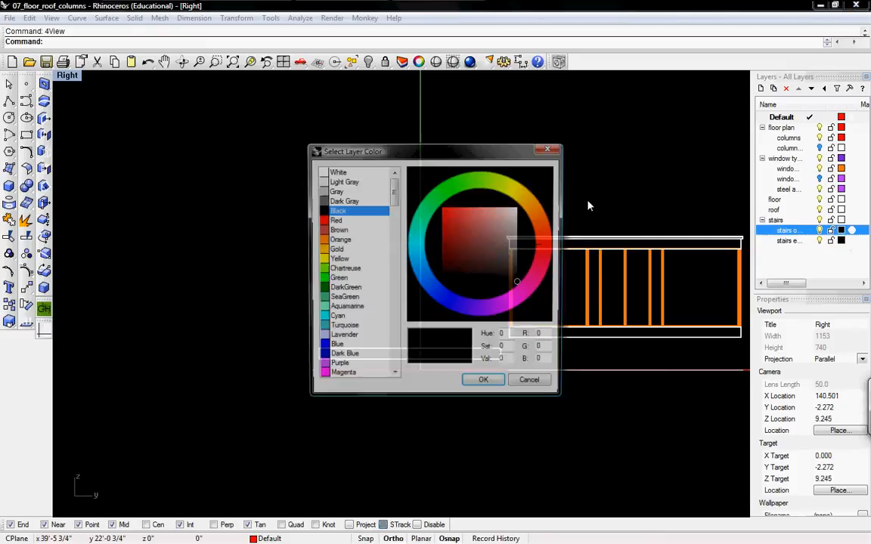
pyautogui.click(492, 385)
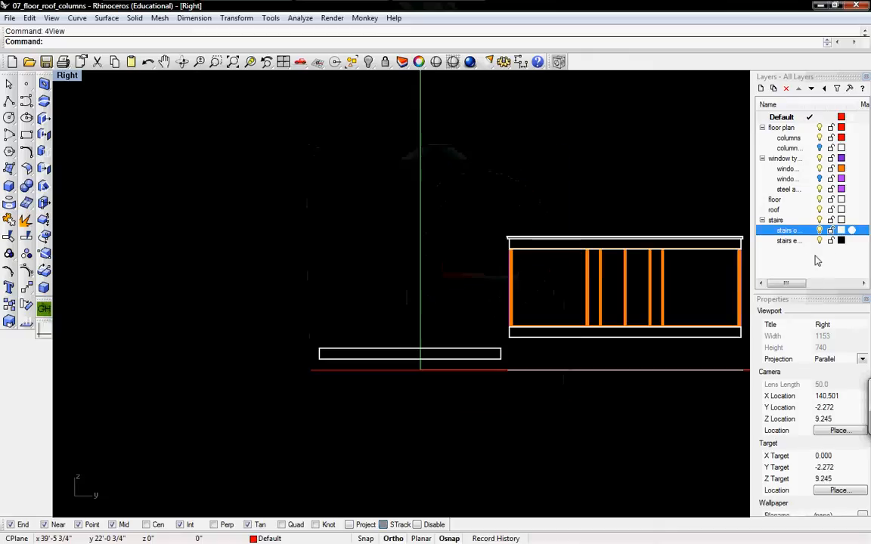
pyautogui.click(840, 241)
pyautogui.click(333, 172)
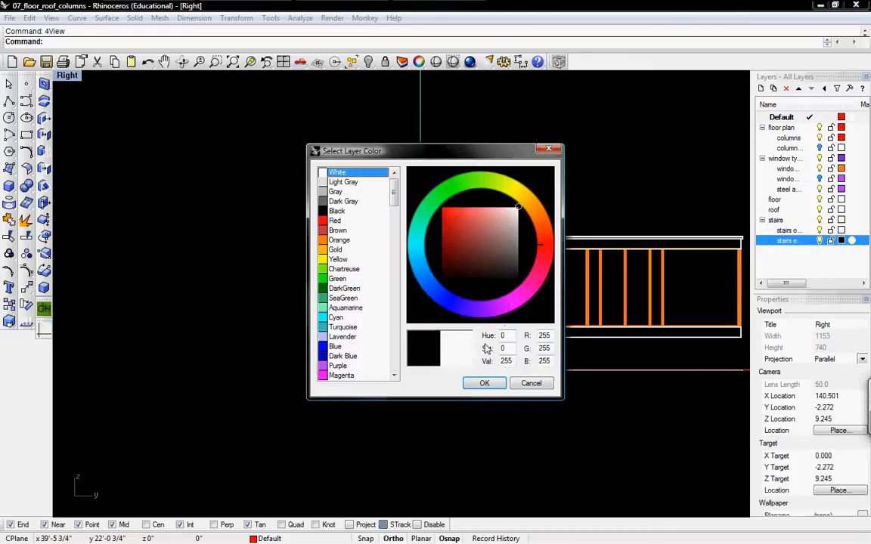
pyautogui.click(484, 384)
# - Make stairs outline the current layer and draw a 14" by 2" rectangle in the empty space beside the lower floor slab
pyautogui.moveTo(330, 282); pyautogui.dragTo(510, 308, button='right')
pyautogui.scroll(12, 511, 308)
pyautogui.moveTo(565, 335); pyautogui.dragTo(432, 306, button='right')
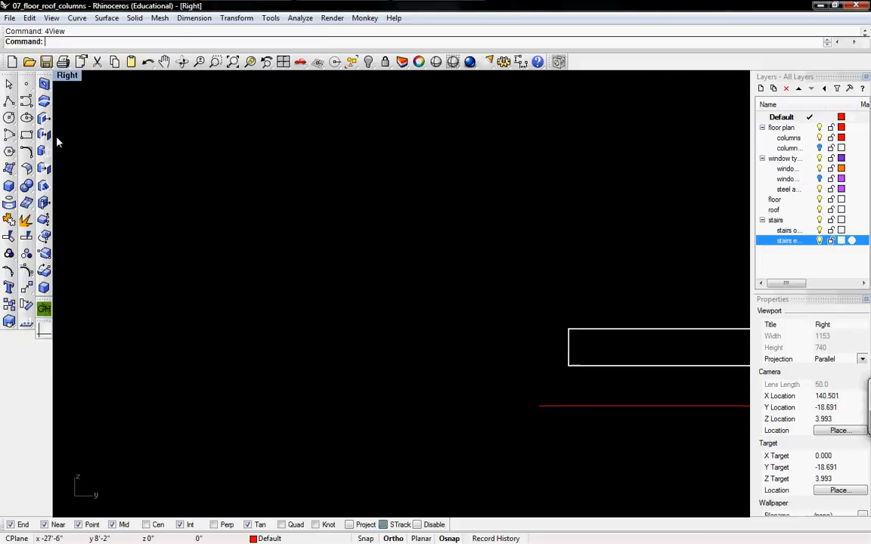
pyautogui.click(26, 134)
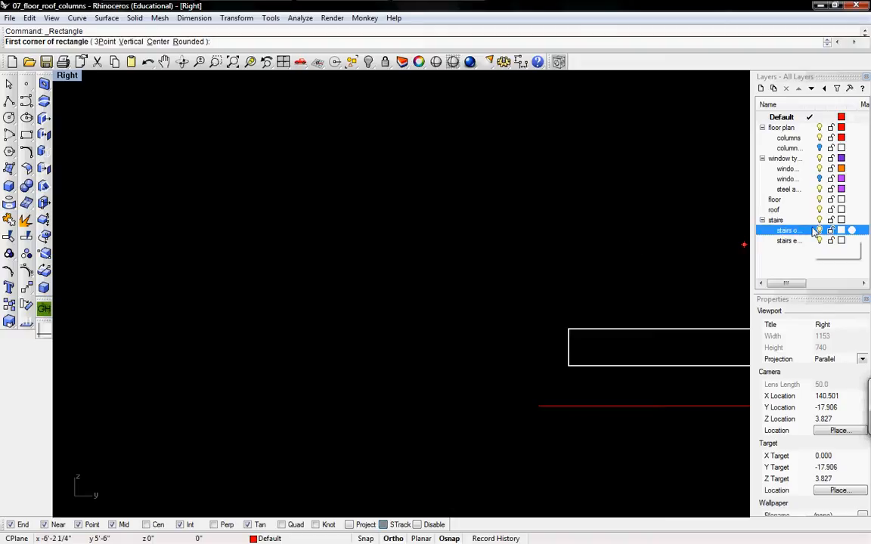
pyautogui.doubleClick(786, 230)
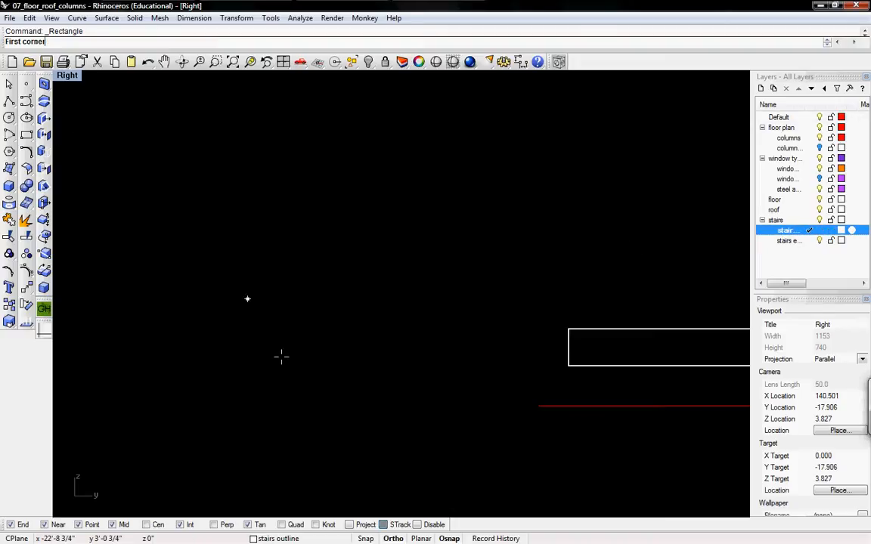
pyautogui.click(273, 383)
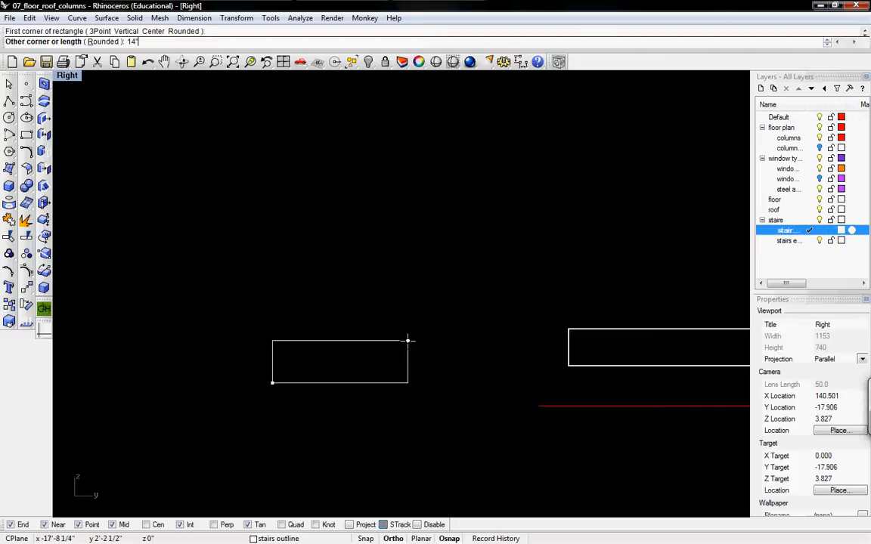
pyautogui.press('Return')
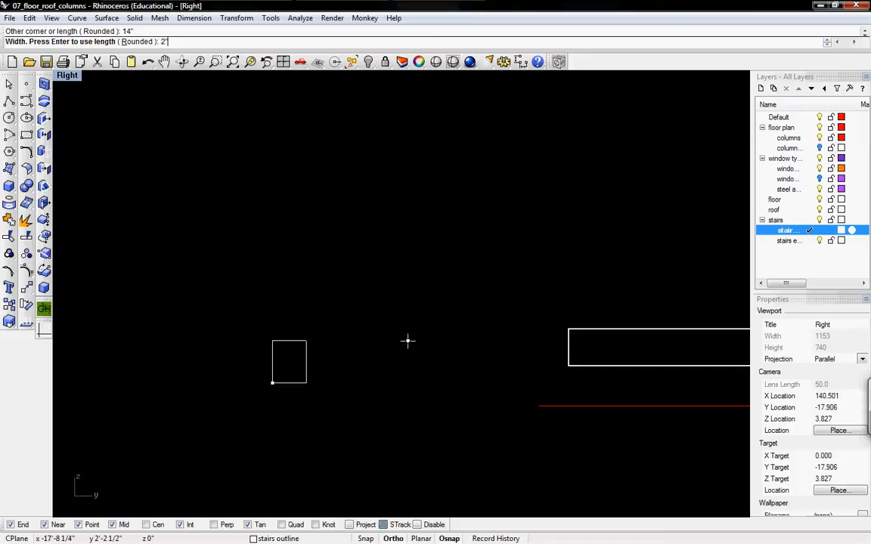
pyautogui.write('2"')
pyautogui.press('Return')
# - Draw an upright rectangle 1" wide and 7" high in the empty space beside the tread
pyautogui.scroll(3, 286, 370)
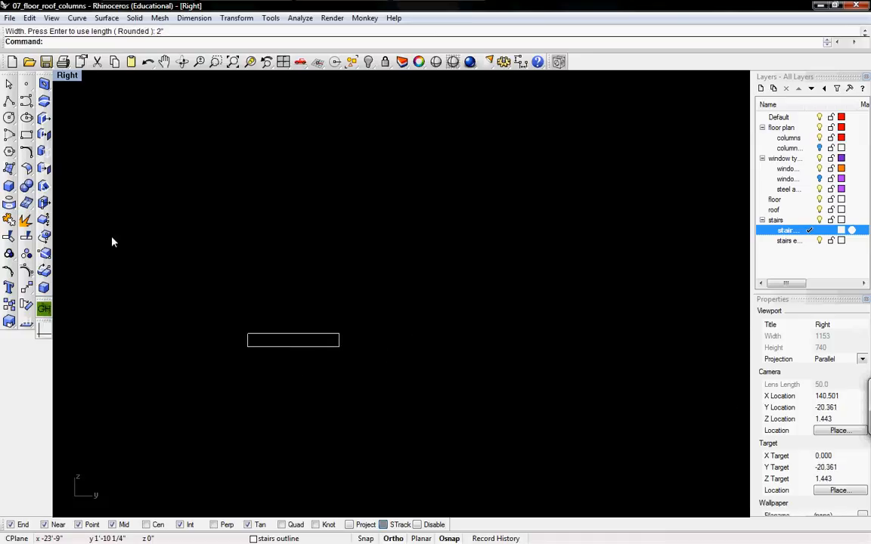
pyautogui.click(29, 136)
pyautogui.click(419, 326)
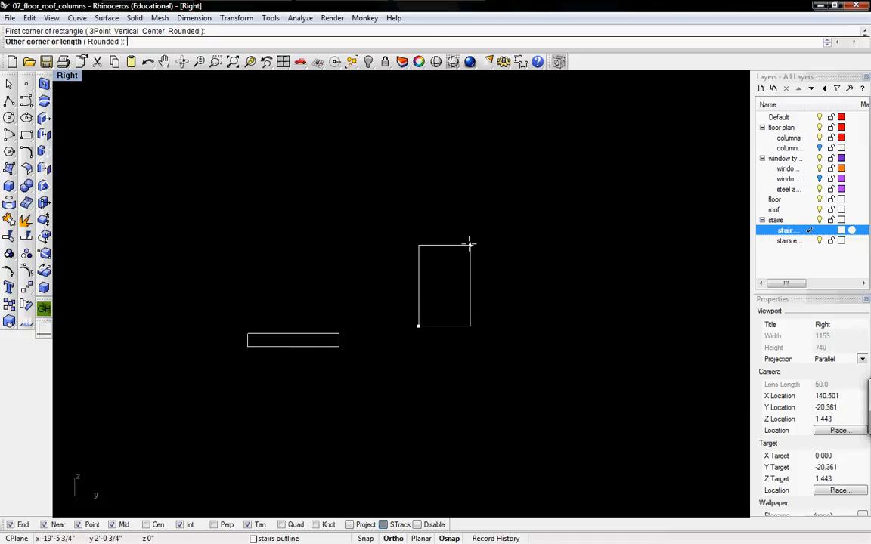
pyautogui.write('1"')
pyautogui.press('Return')
pyautogui.write('7')
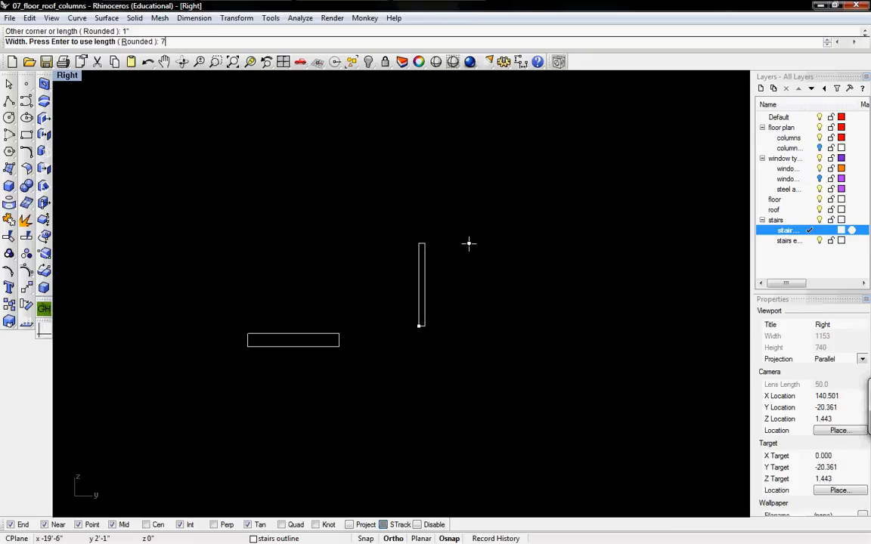
pyautogui.write('"')
pyautogui.press('Return')
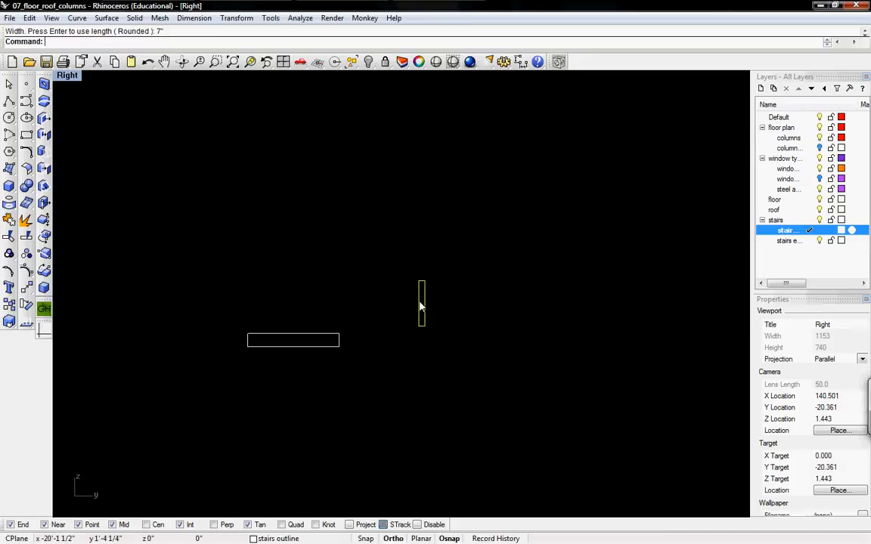
# - Move the 1" by 7" support so its upper edge midpoint meets the midpoint of the tread's underside
pyautogui.write('m')
pyautogui.press('Return')
pyautogui.scroll(6, 423, 282)
pyautogui.click(420, 277)
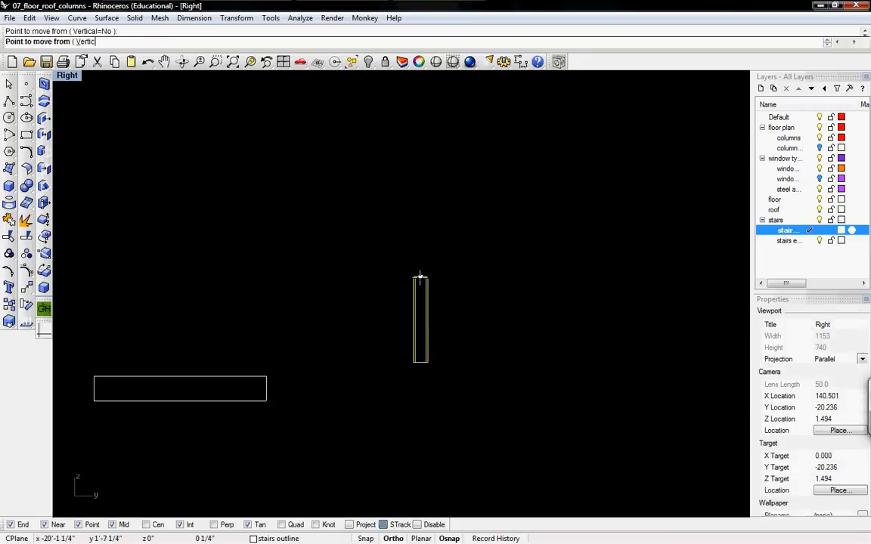
pyautogui.click(266, 307)
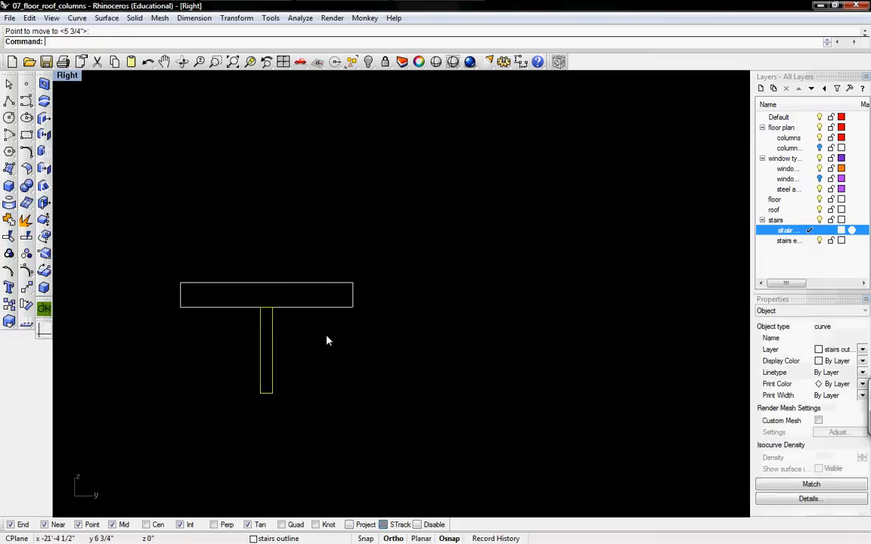
# - Draw a 7" vertical riser line upward from the tread's upper corner nearest the floor slab
pyautogui.moveTo(327, 337); pyautogui.dragTo(397, 323, button='right')
pyautogui.click(9, 101)
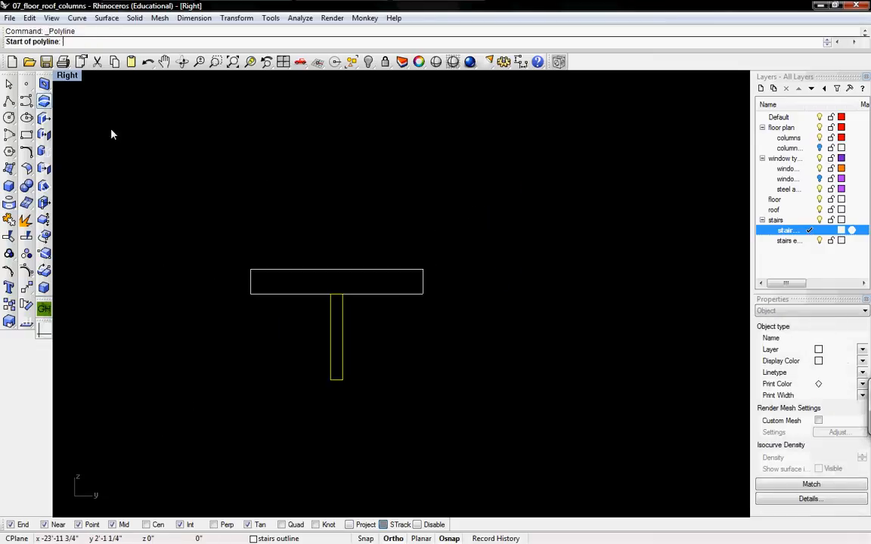
pyautogui.click(423, 268)
pyautogui.write('7"')
pyautogui.press('Return')
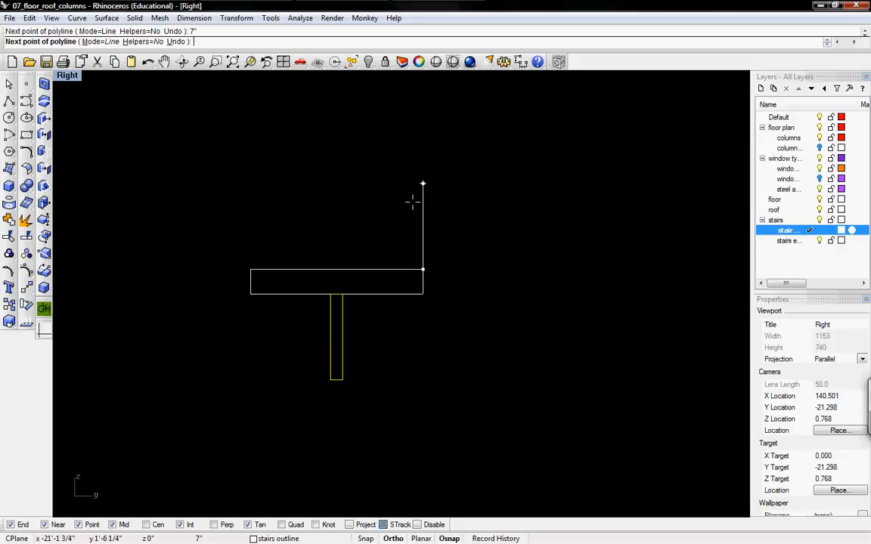
pyautogui.click(412, 199)
pyautogui.press('Return')
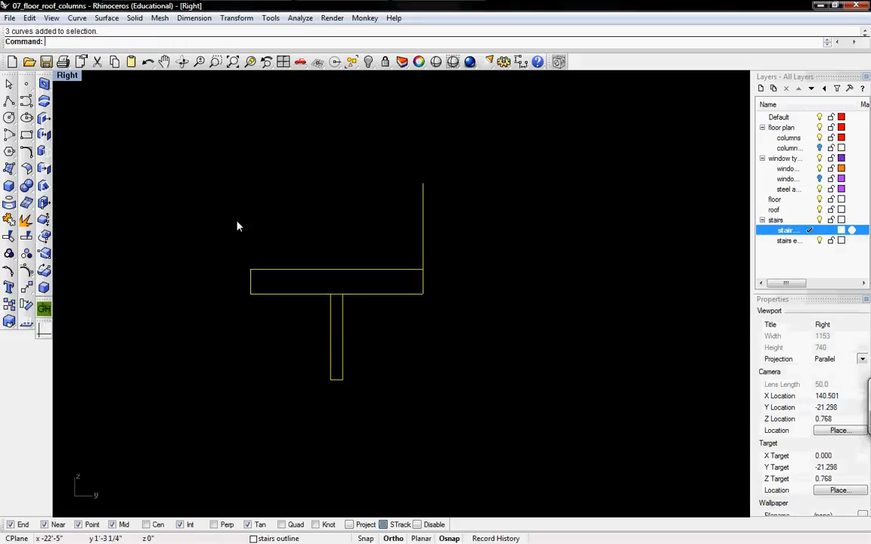
# - Copy the tread, support and riser line four times, placing each copy at the previous riser's upper end, and delete the topmost riser line
pyautogui.moveTo(417, 276); pyautogui.dragTo(418, 310, button='right')
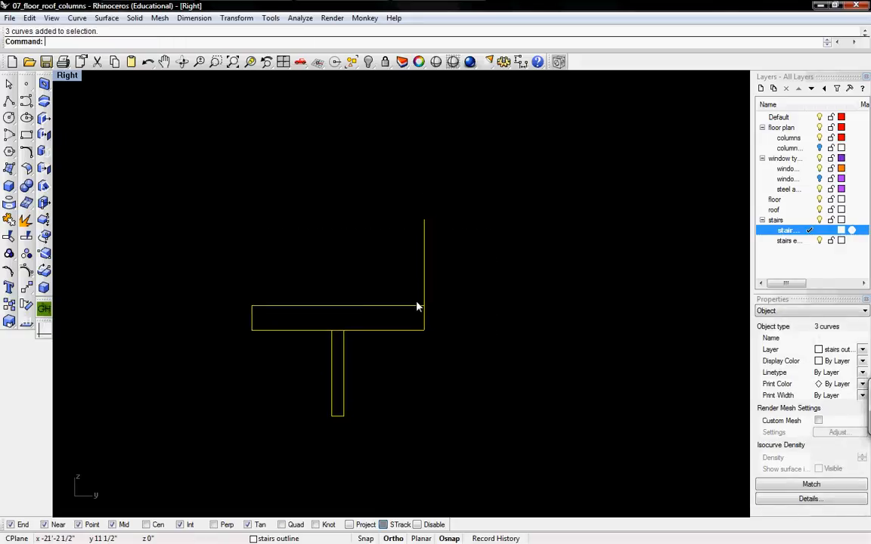
pyautogui.write('Copy')
pyautogui.press('Return')
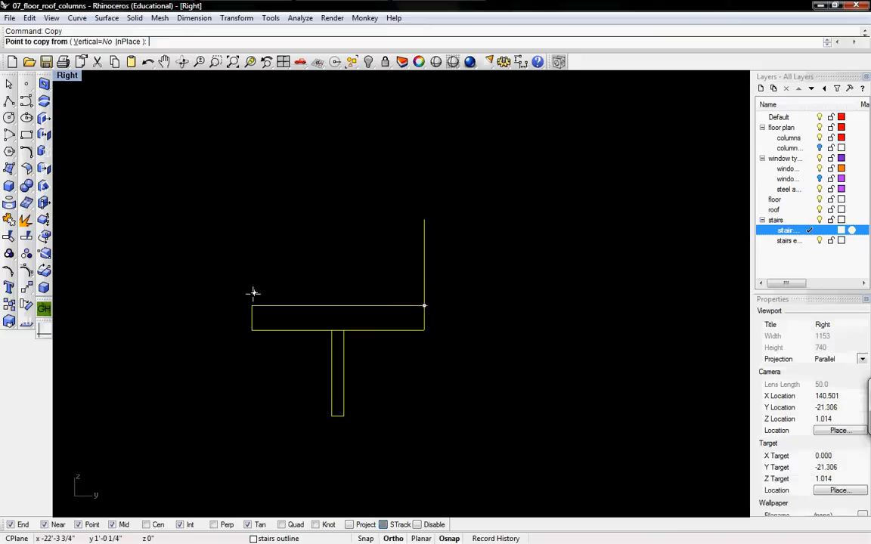
pyautogui.click(249, 304)
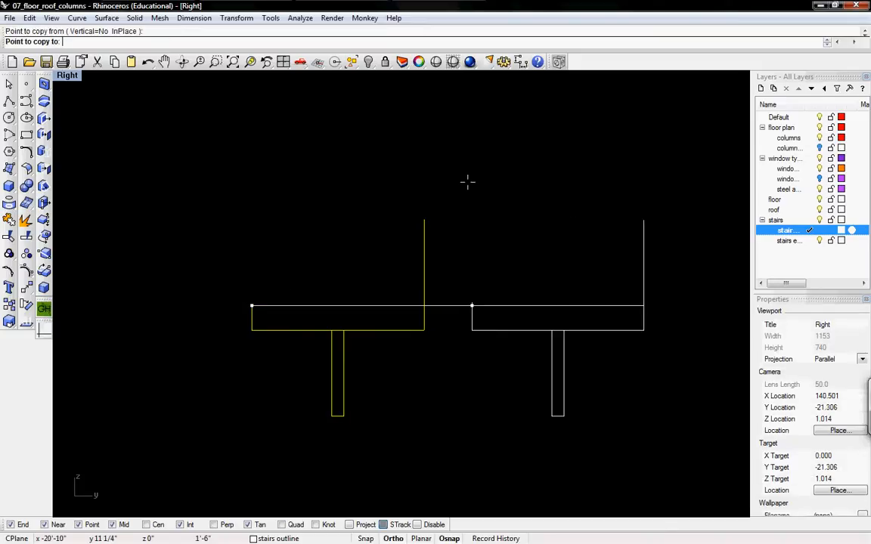
pyautogui.click(423, 220)
pyautogui.moveTo(692, 164); pyautogui.dragTo(485, 247, button='right')
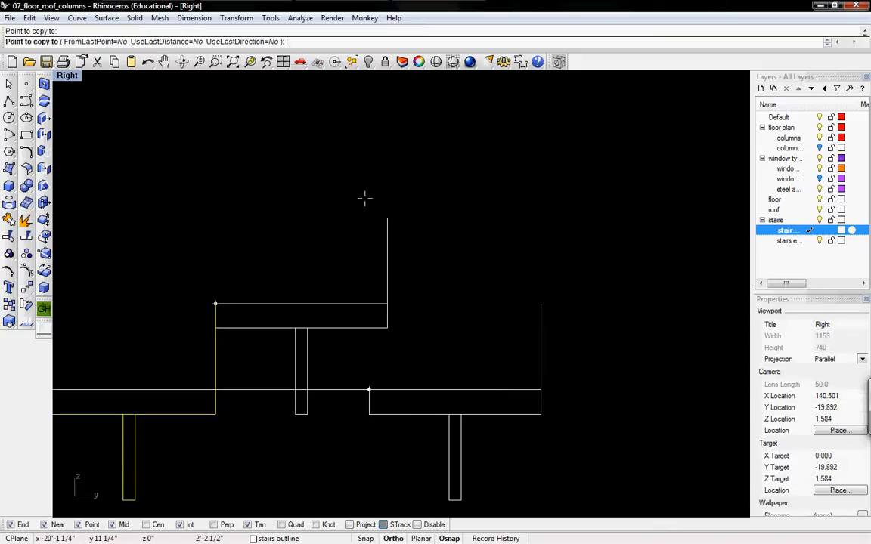
pyautogui.click(389, 220)
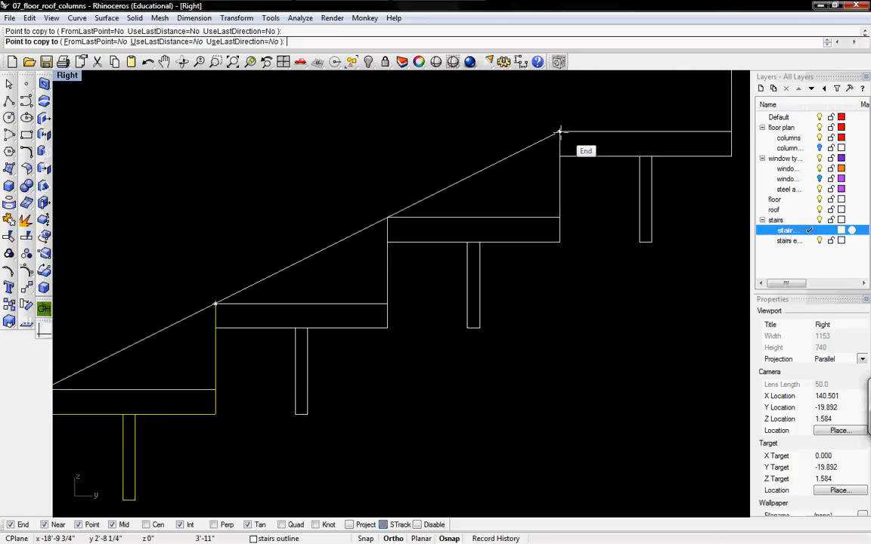
pyautogui.click(560, 132)
pyautogui.moveTo(564, 156); pyautogui.dragTo(409, 257, button='right')
pyautogui.scroll(-4, 424, 253)
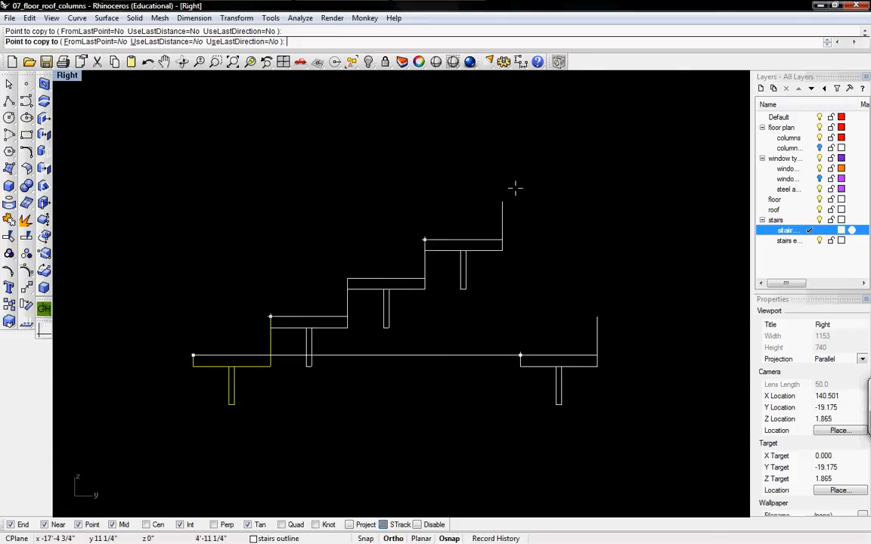
pyautogui.click(502, 201)
pyautogui.rightClick(535, 194)
pyautogui.click(580, 178)
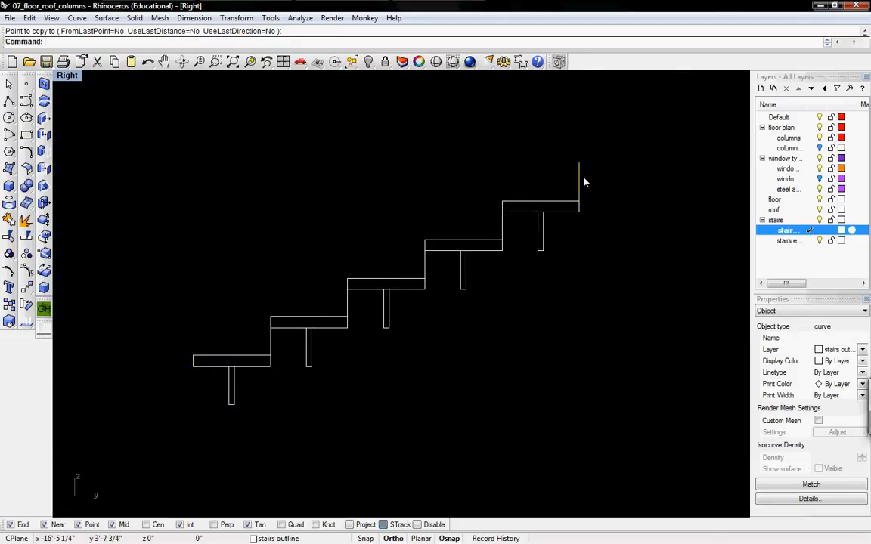
pyautogui.press('Delete')
# - Draw a 24" horizontal guide line above the top tread, starting in line with the tread's outer end
pyautogui.moveTo(593, 196); pyautogui.dragTo(495, 255, button='right')
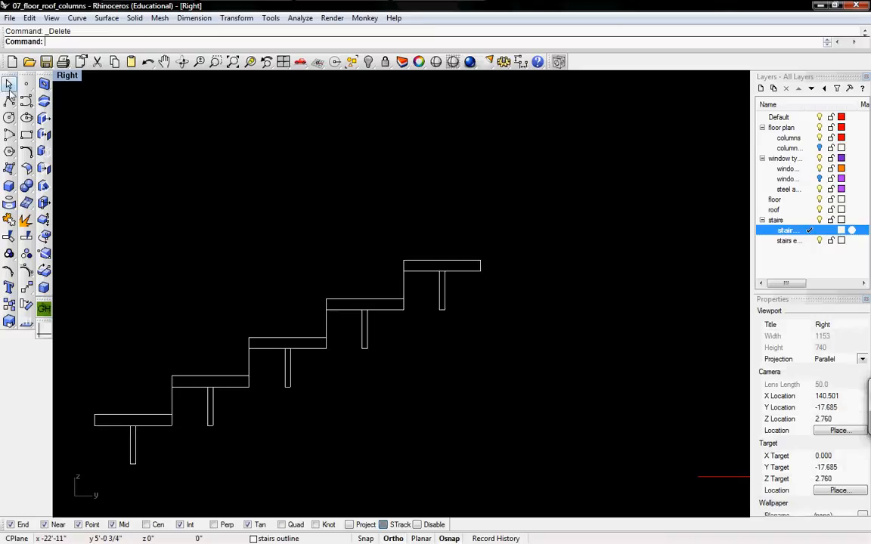
pyautogui.click(9, 100)
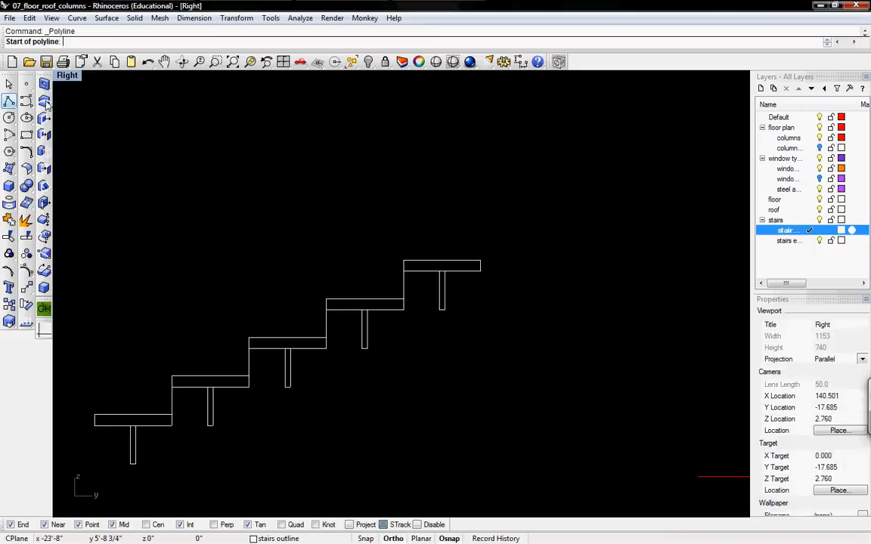
pyautogui.click(404, 230)
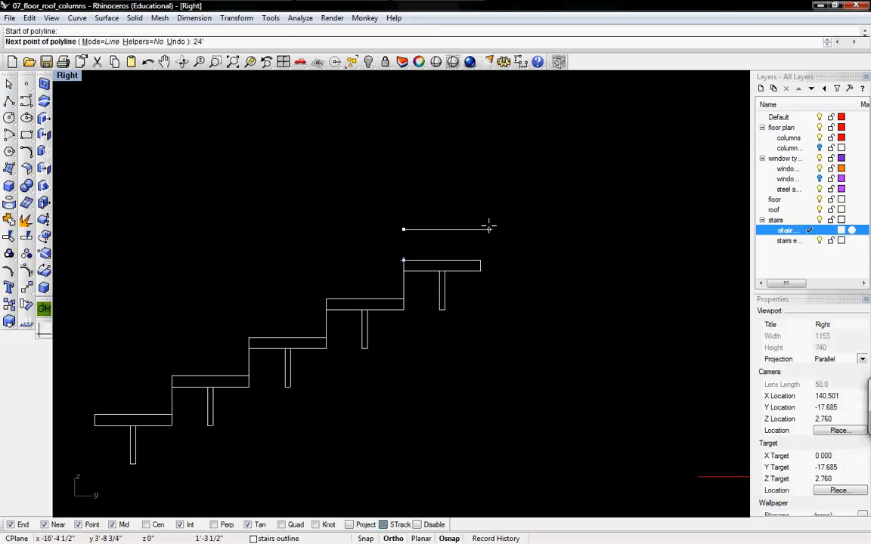
pyautogui.press('Return')
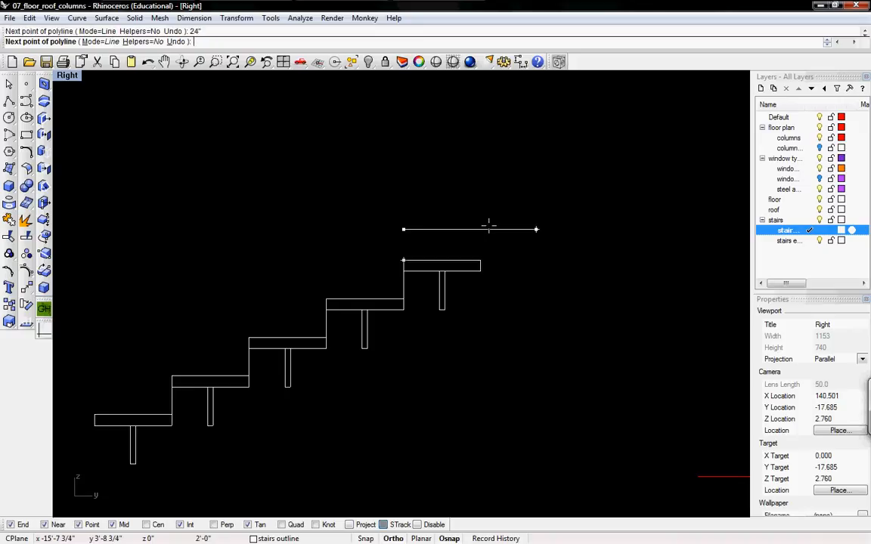
pyautogui.click(488, 227)
pyautogui.press('Return')
# - Stretch the top tread lengthwise with Scale1D to match the 24" guide line, and delete the guide line
pyautogui.click(465, 271)
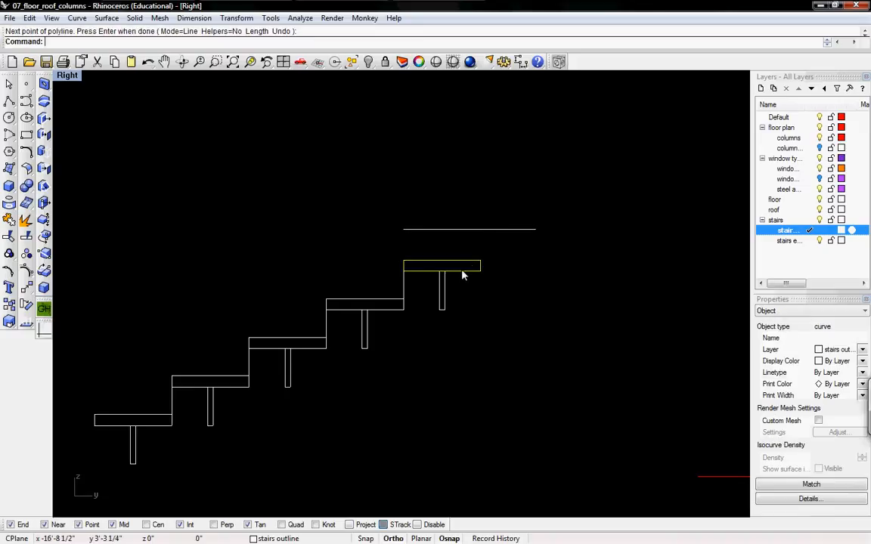
pyautogui.moveTo(429, 292); pyautogui.dragTo(449, 290, button='right')
pyautogui.scroll(6, 448, 291)
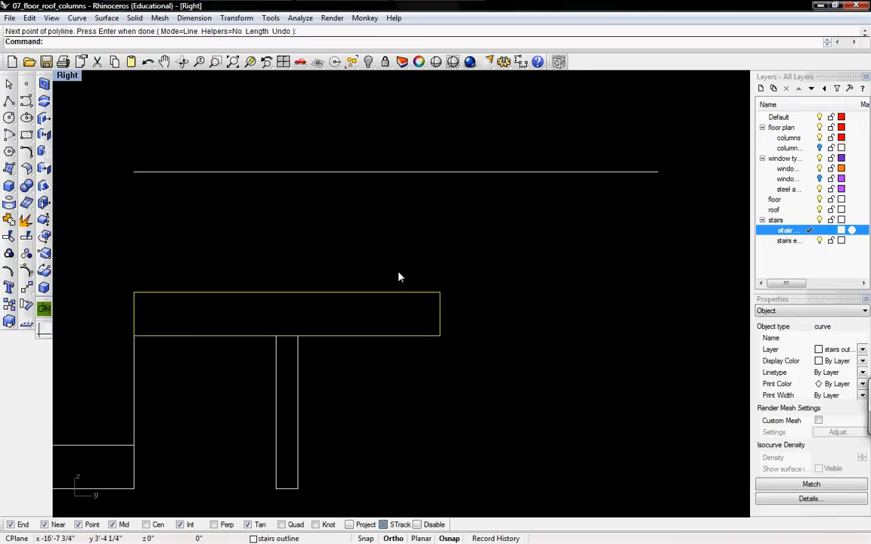
pyautogui.write('Scale1D')
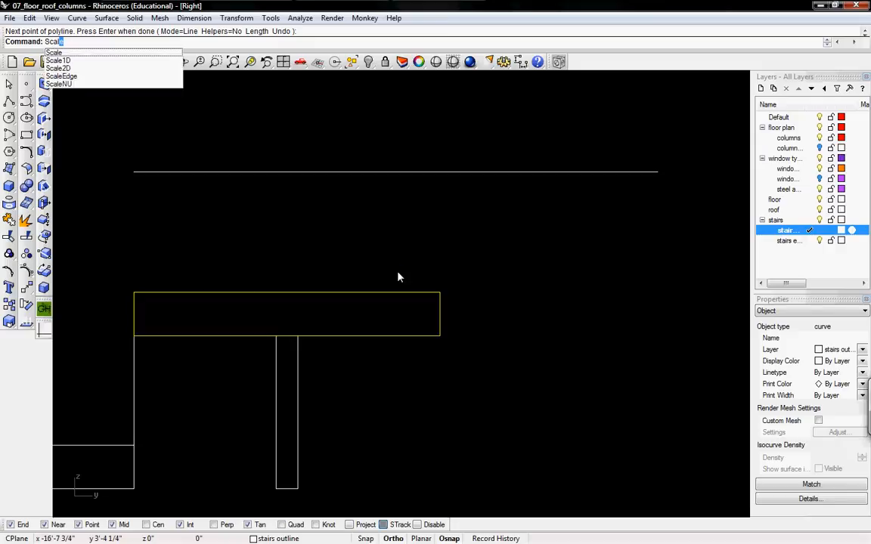
pyautogui.press('Return')
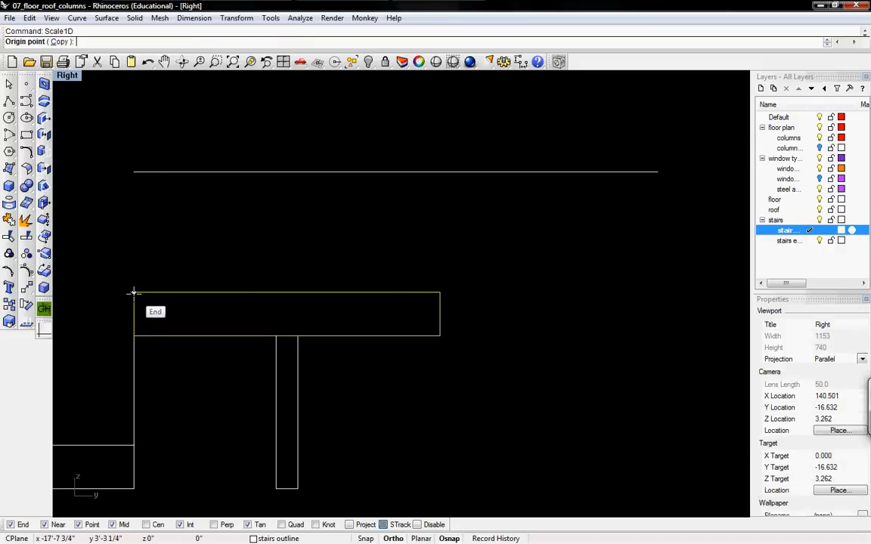
pyautogui.click(134, 292)
pyautogui.click(439, 291)
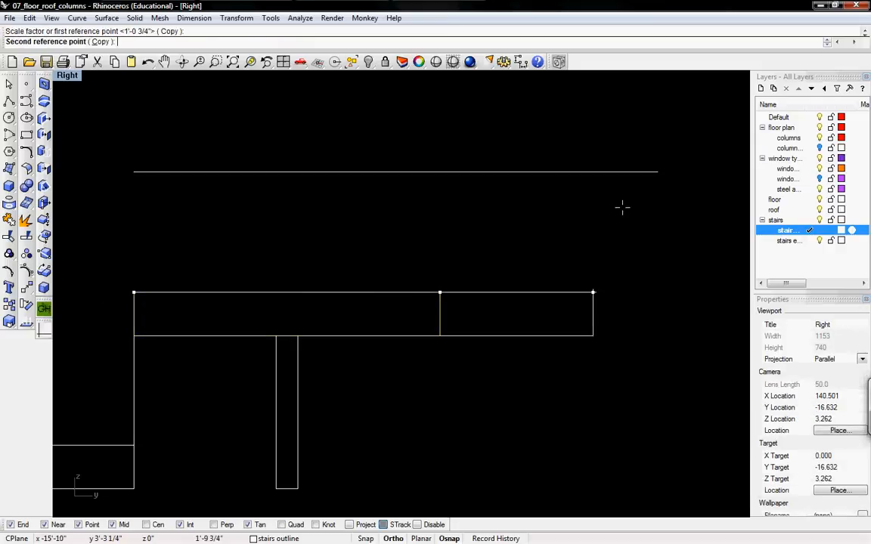
pyautogui.click(658, 173)
pyautogui.click(500, 174)
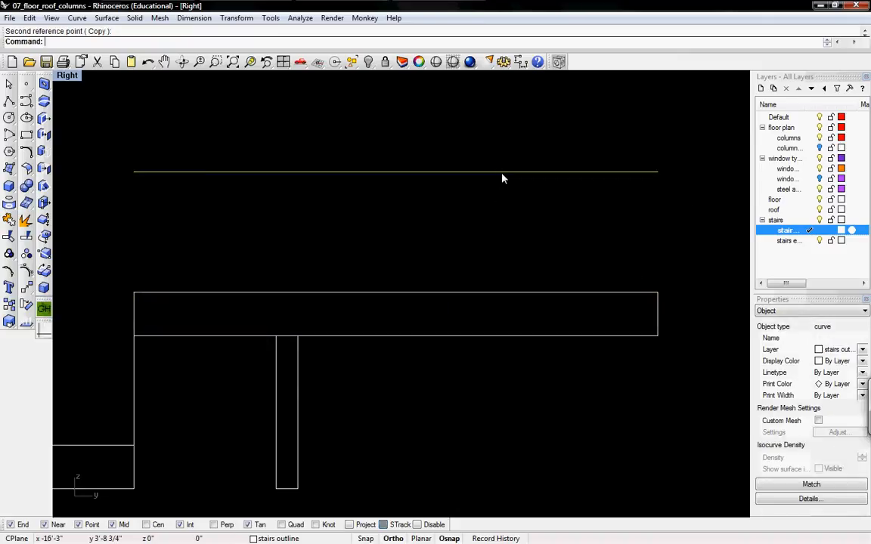
pyautogui.press('Delete')
# - Delete the remaining vertical riser lines between the treads
pyautogui.scroll(-3, 272, 317)
pyautogui.scroll(4, 268, 305)
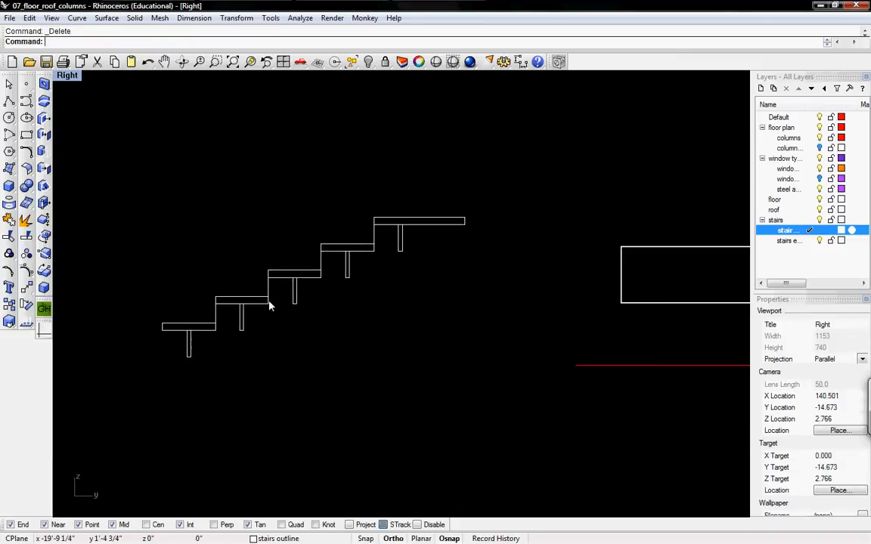
pyautogui.click(280, 296)
pyautogui.press('Delete')
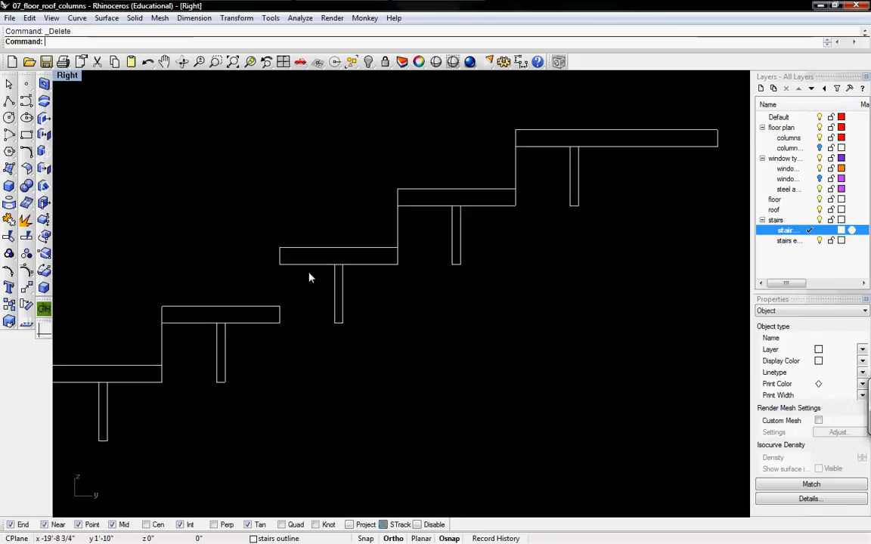
pyautogui.click(162, 350)
pyautogui.press('Delete')
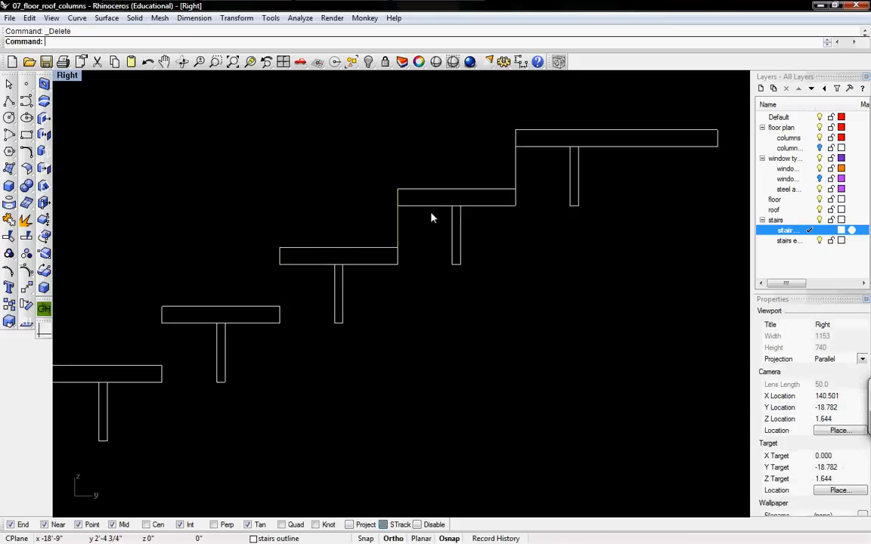
# - Draw a rectangle 7' long and 3" high in the empty space below the stair treads
pyautogui.keyDown('ctrl'); pyautogui.moveTo(387, 354); pyautogui.dragTo(381, 377, button='right'); pyautogui.keyUp('ctrl')
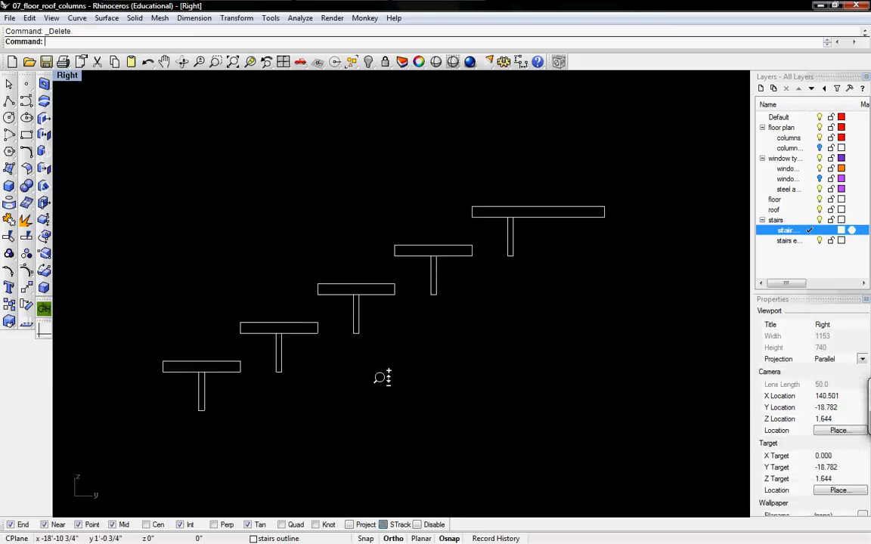
pyautogui.moveTo(357, 346); pyautogui.dragTo(380, 318, button='right')
pyautogui.click(28, 134)
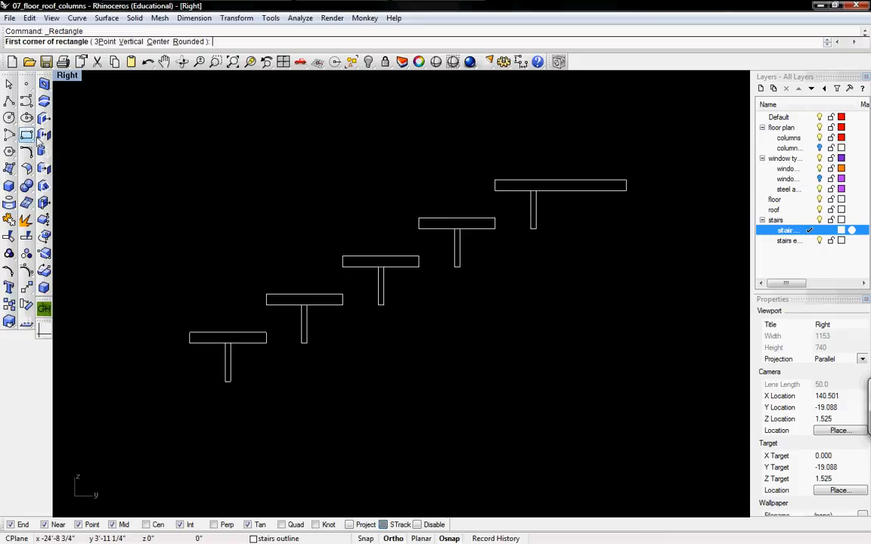
pyautogui.click(185, 452)
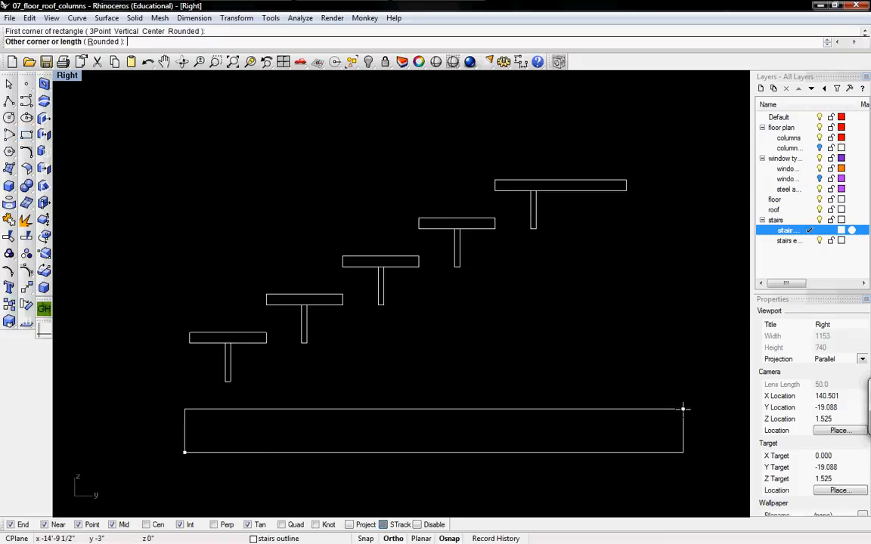
pyautogui.write("7'")
pyautogui.press('Return')
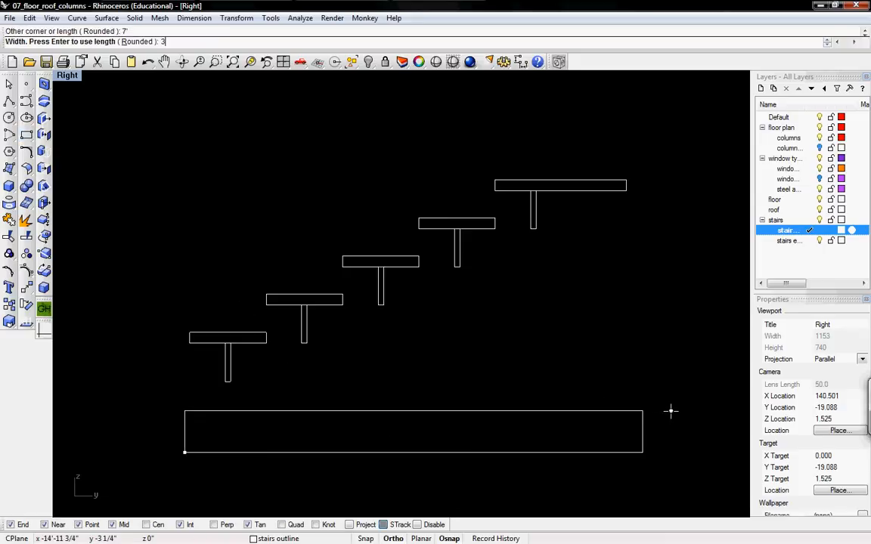
pyautogui.write('3"')
pyautogui.press('Return')
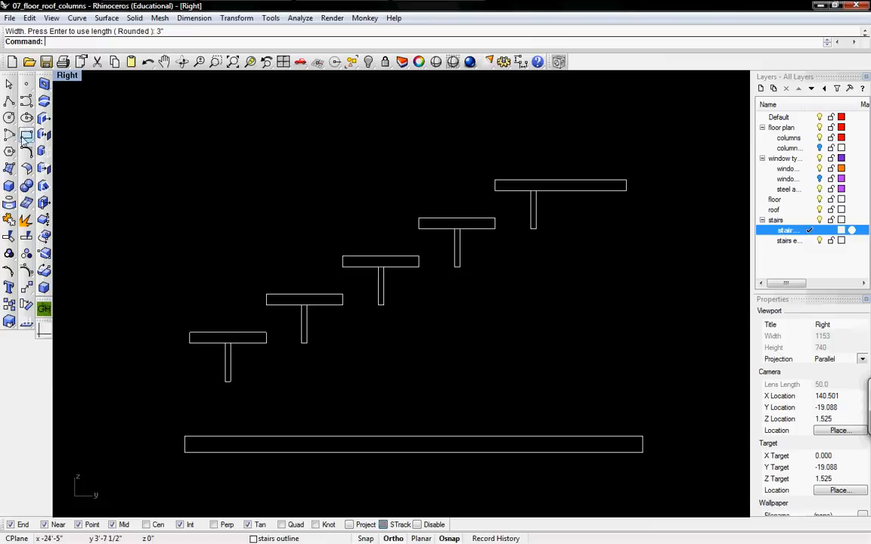
# - Draw a diagonal guide line from the lowest tread's lower uphill corner to the fourth tread's lower uphill corner
pyautogui.click(10, 101)
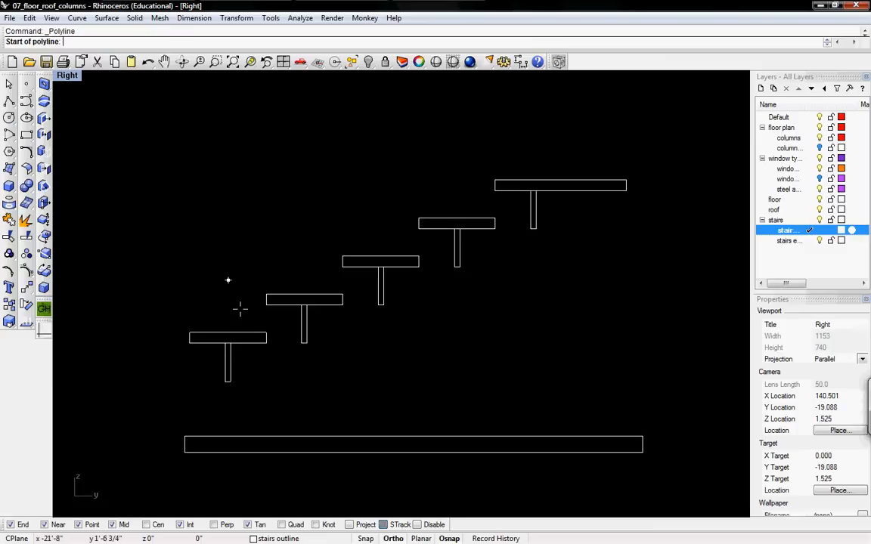
pyautogui.click(266, 342)
pyautogui.click(494, 227)
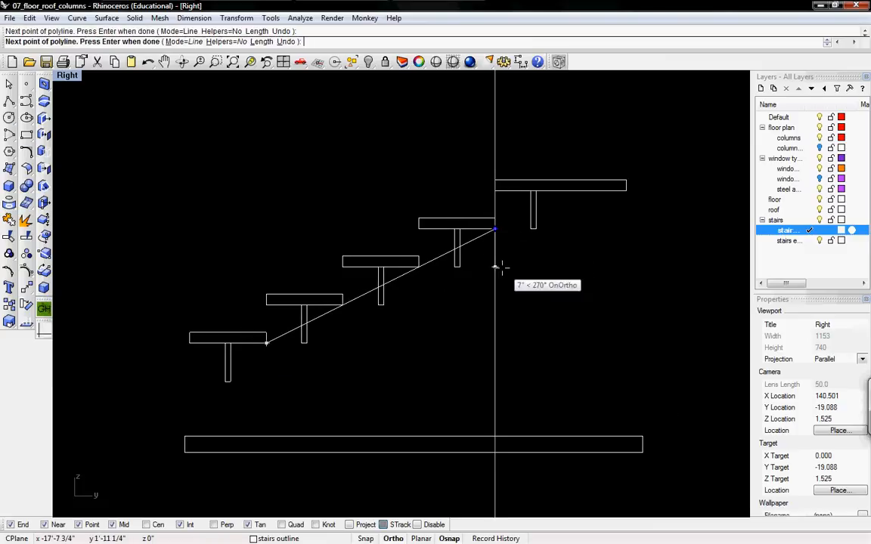
pyautogui.press('Return')
# - Move the diagonal guide line straight down by 1"
pyautogui.click(340, 305)
pyautogui.scroll(3, 340, 305)
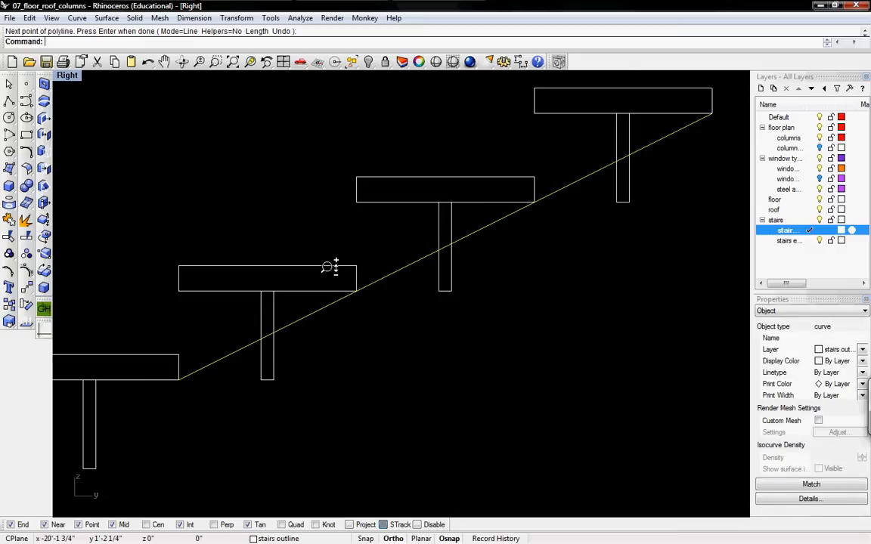
pyautogui.write('M')
pyautogui.press('Return')
pyautogui.click(357, 288)
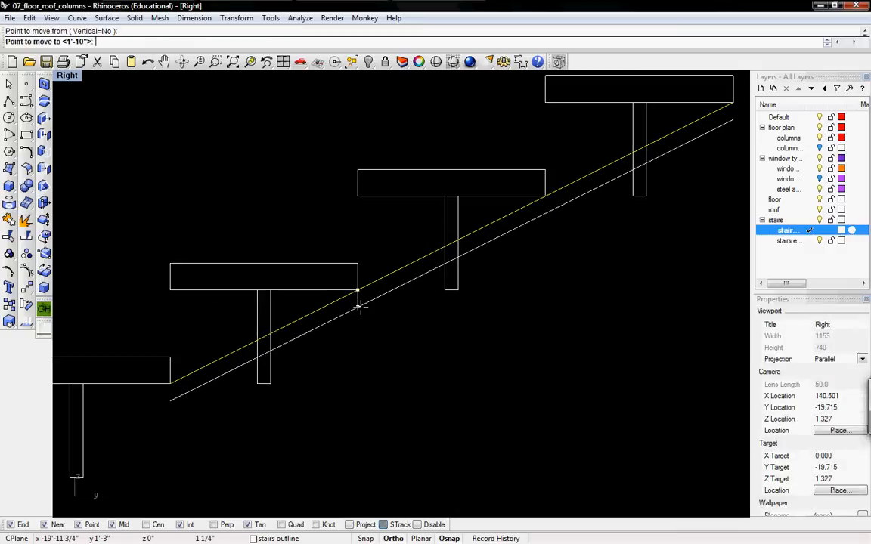
pyautogui.write("1'")
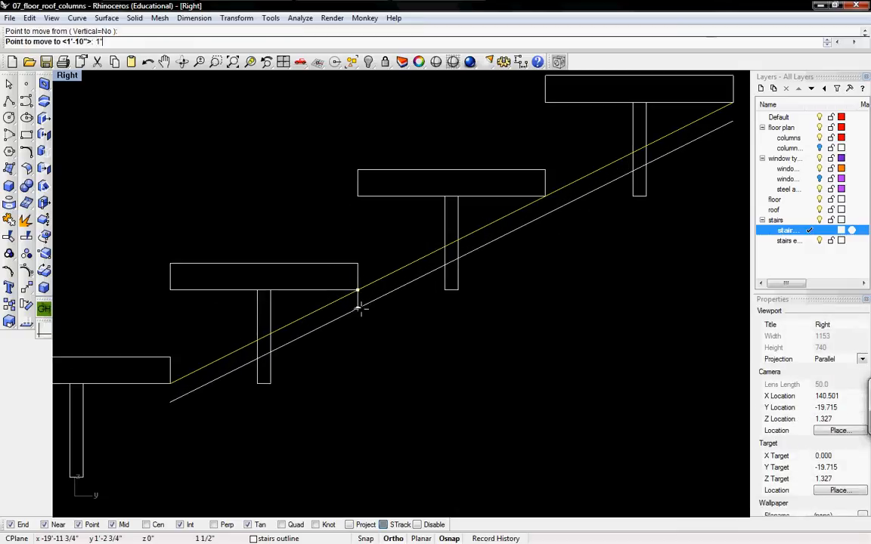
pyautogui.press('Return')
pyautogui.click(363, 315)
pyautogui.rightClick(411, 348)
pyautogui.moveTo(411, 365); pyautogui.dragTo(368, 278, button='right')
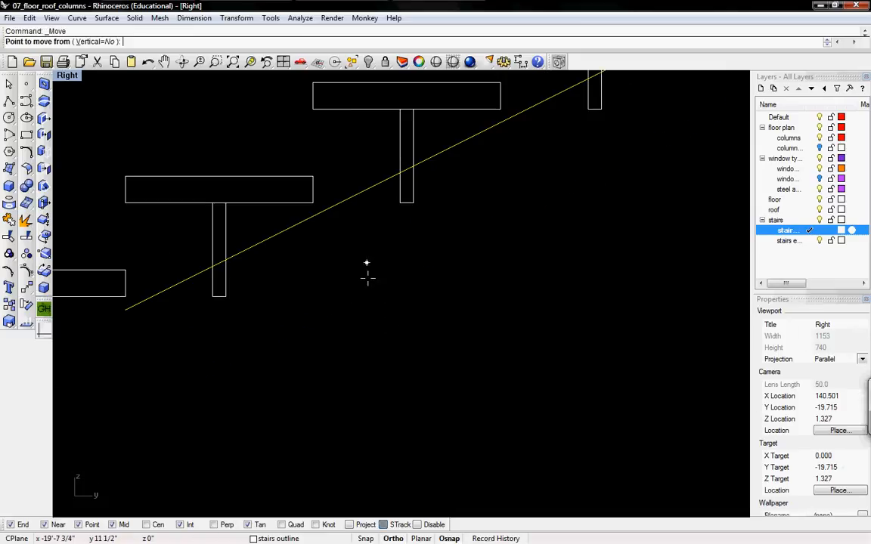
pyautogui.press('Escape')
# - Move the 7' by 3" stringer rectangle up so that its top edge crosses the diagonal guide line
pyautogui.scroll(-5, 379, 311)
pyautogui.click(400, 423)
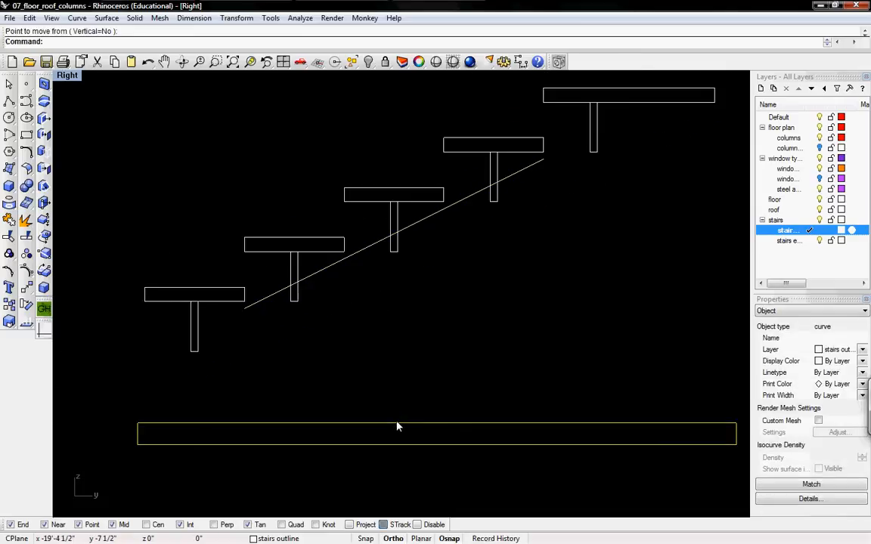
pyautogui.click(394, 421)
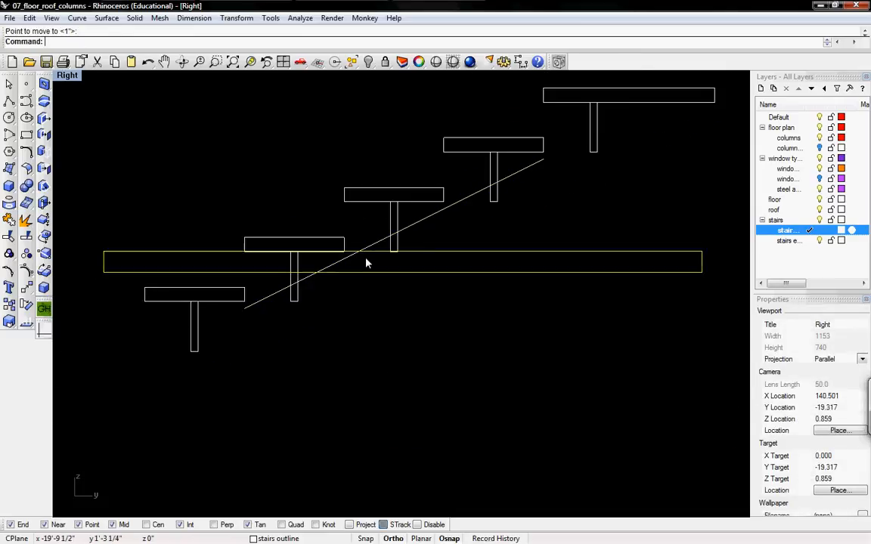
# - Rotate the stringer rectangle about its top edge's intersection with the guide line to match the line's slope
pyautogui.moveTo(360, 267); pyautogui.dragTo(338, 322, button='right')
pyautogui.scroll(5, 338, 323)
pyautogui.click(28, 304)
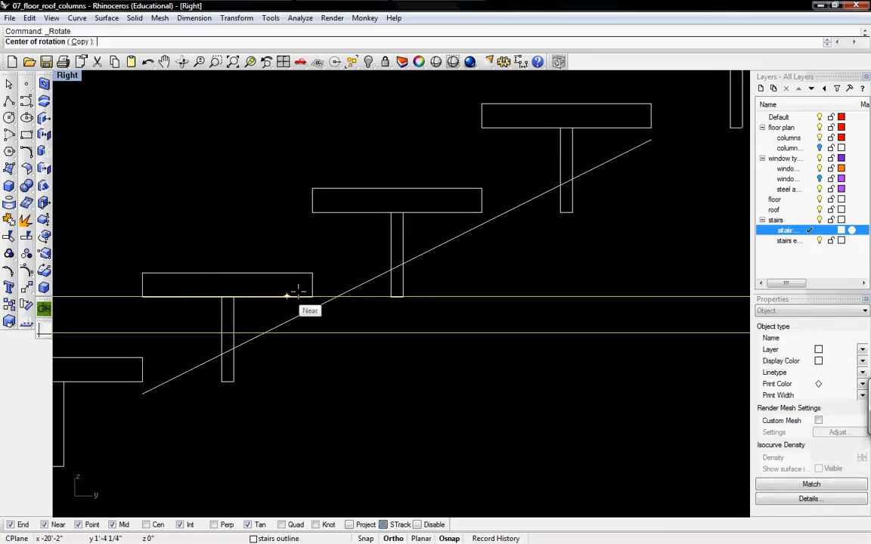
pyautogui.click(336, 296)
pyautogui.click(363, 284)
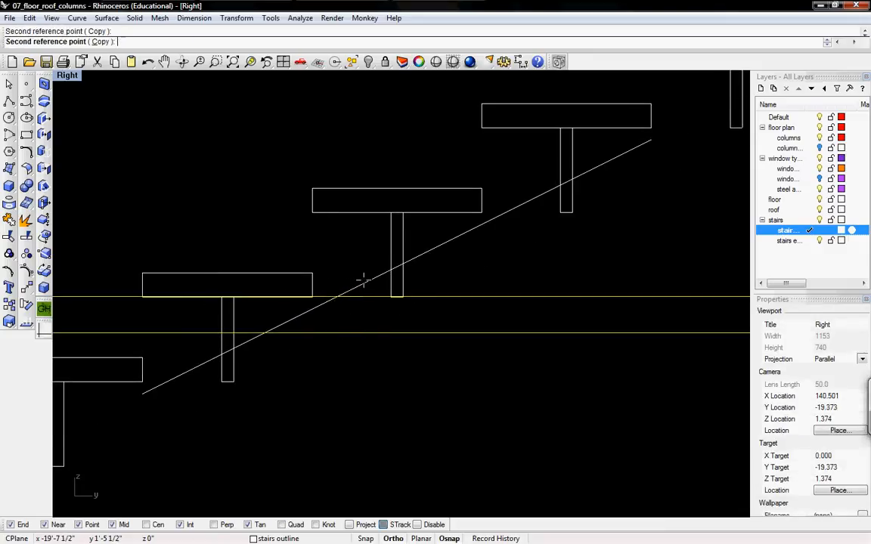
pyautogui.click(361, 287)
# - Delete the diagonal guide line, leaving the sloped stringer in place
pyautogui.click(377, 300)
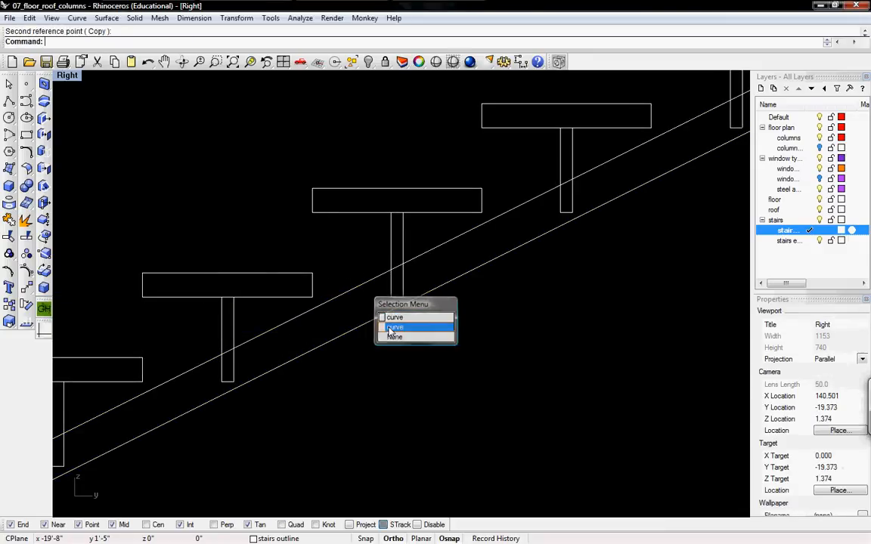
pyautogui.click(393, 327)
pyautogui.press('Delete')
# - Move all stair outlines so the fourth tread's upper uphill corner meets the upper near corner of the platform slab
pyautogui.scroll(-3, 387, 327)
pyautogui.moveTo(391, 273); pyautogui.dragTo(373, 303, button='right')
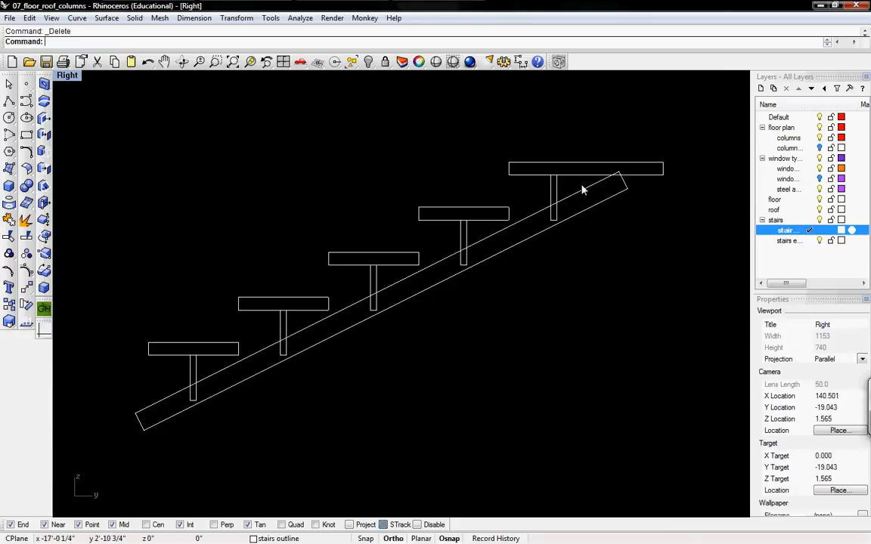
pyautogui.moveTo(231, 363); pyautogui.dragTo(251, 340, button='right')
pyautogui.scroll(-4, 467, 258)
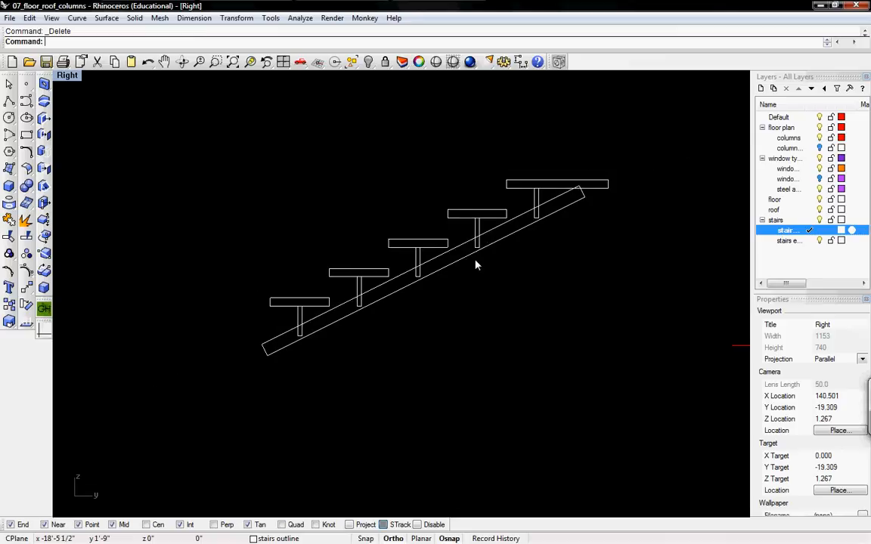
pyautogui.moveTo(500, 254); pyautogui.dragTo(411, 268, button='right')
pyautogui.moveTo(517, 307); pyautogui.dragTo(204, 189)
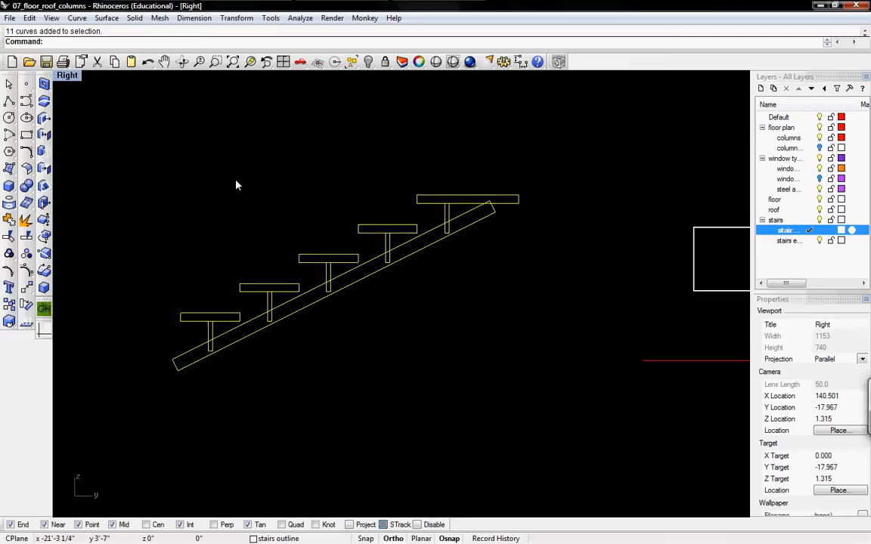
pyautogui.write('m')
pyautogui.press('Return')
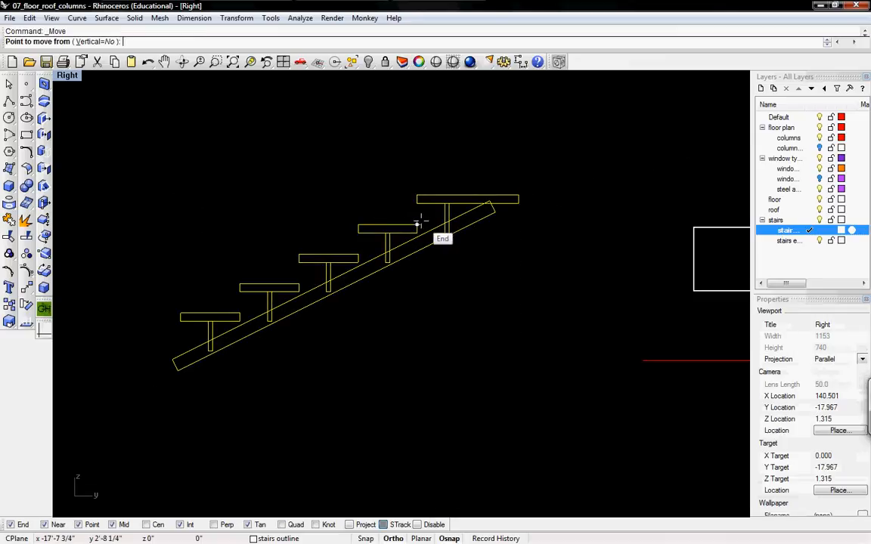
pyautogui.click(416, 225)
pyautogui.moveTo(709, 274); pyautogui.dragTo(567, 309, button='right')
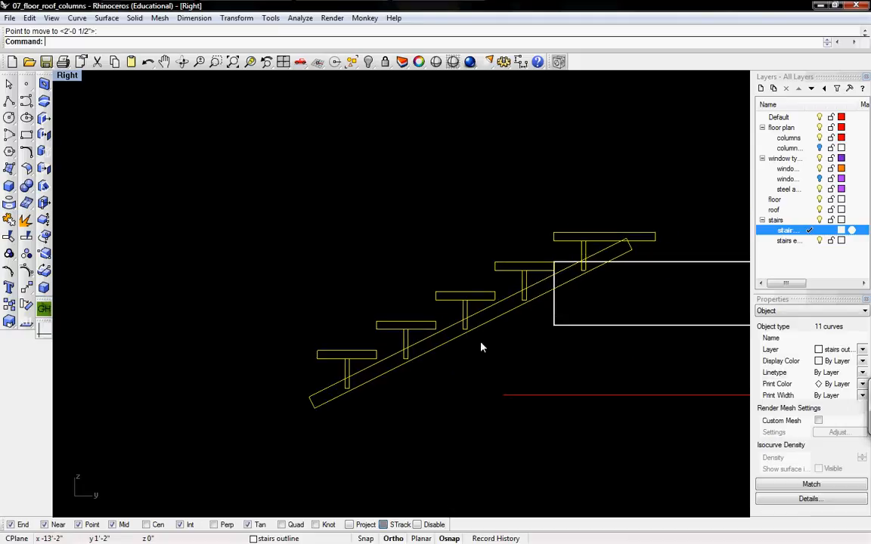
# - Draw a horizontal ground line from the end of the red baseline outward past the stringer's lower end
pyautogui.scroll(4, 455, 346)
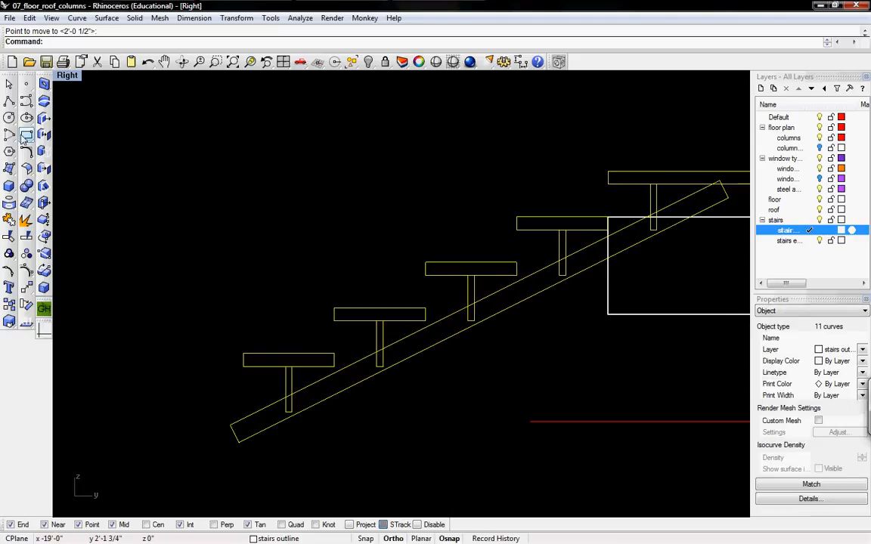
pyautogui.click(9, 100)
pyautogui.click(527, 421)
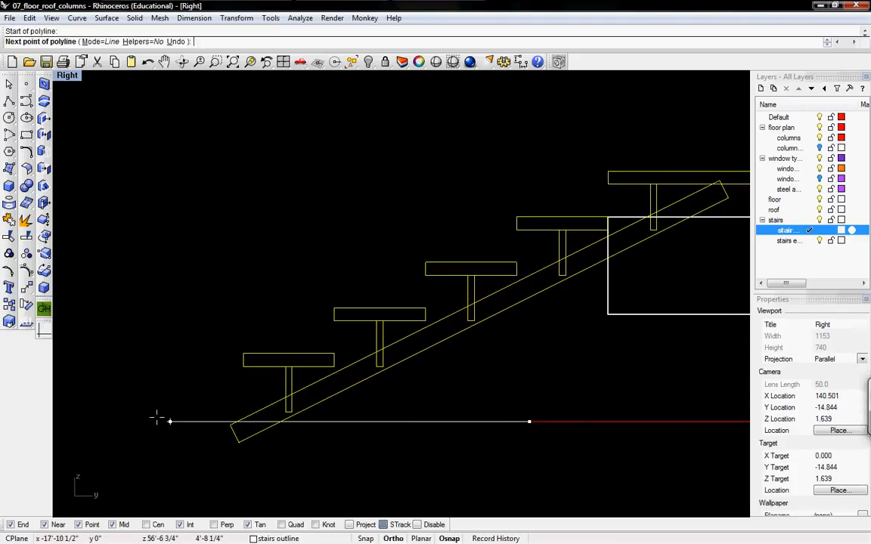
pyautogui.click(152, 420)
pyautogui.press('Return')
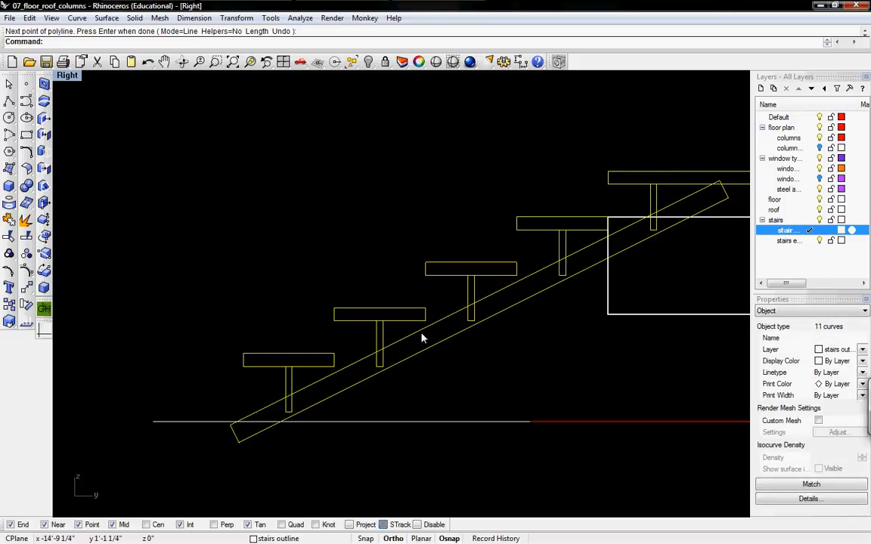
# - Move all stair outlines straight down by 3.5"
pyautogui.moveTo(422, 336); pyautogui.dragTo(446, 296, button='right')
pyautogui.write('m')
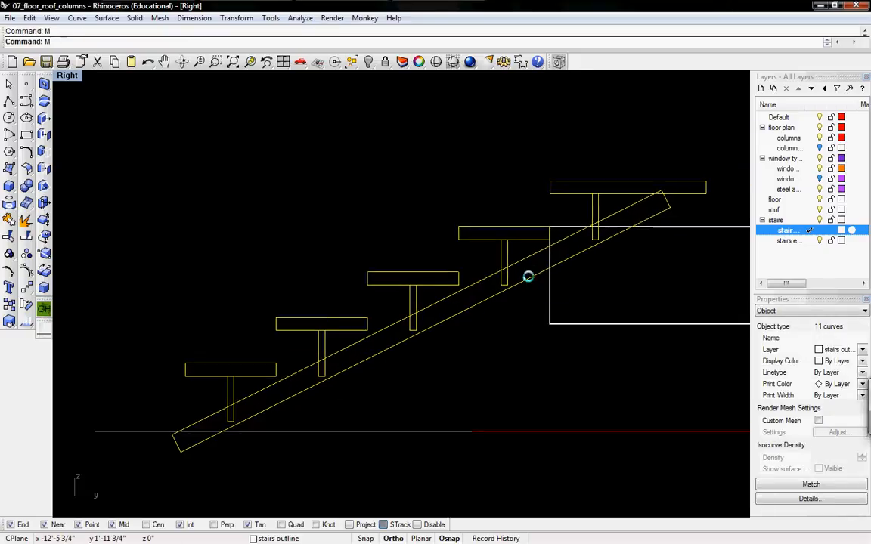
pyautogui.press('Return')
pyautogui.click(549, 228)
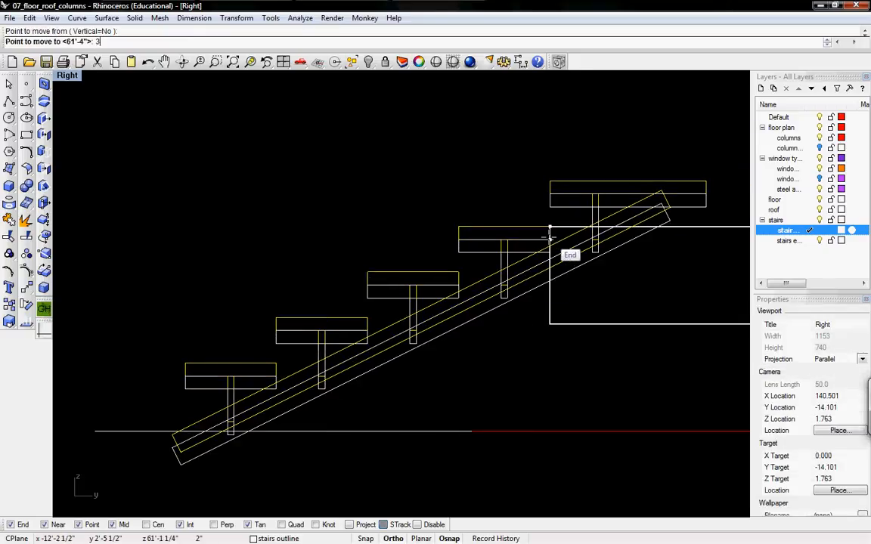
pyautogui.write('3.5')
pyautogui.press('Return')
pyautogui.click(550, 237)
# - Examine how the lowered stair sits against the platform slab and how the platform relates to the house floor edge
pyautogui.scroll(-5, 499, 261)
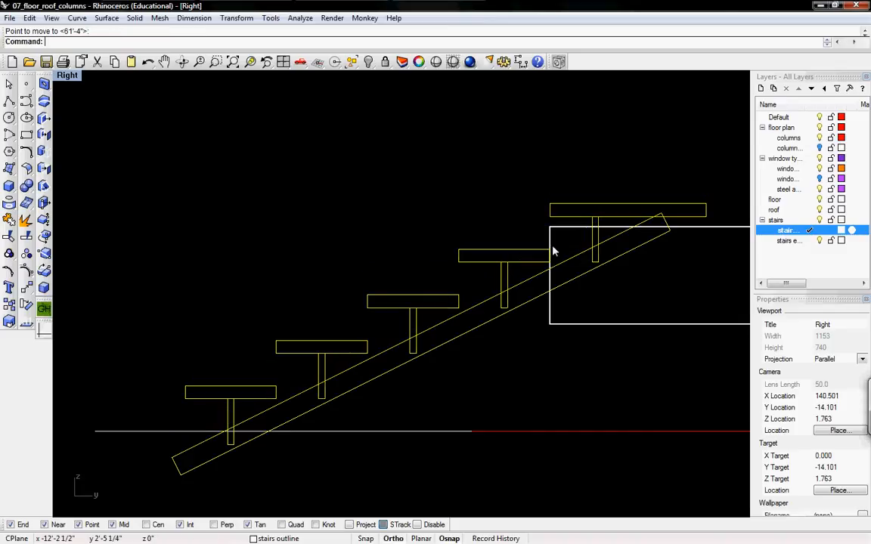
pyautogui.moveTo(486, 268)
pyautogui.mouseDown(button='right')
pyautogui.moveTo(387, 299)
pyautogui.moveTo(258, 322)
pyautogui.mouseUp(button='right')
pyautogui.scroll(-3, 425, 278)
pyautogui.moveTo(570, 242); pyautogui.dragTo(463, 257, button='right')
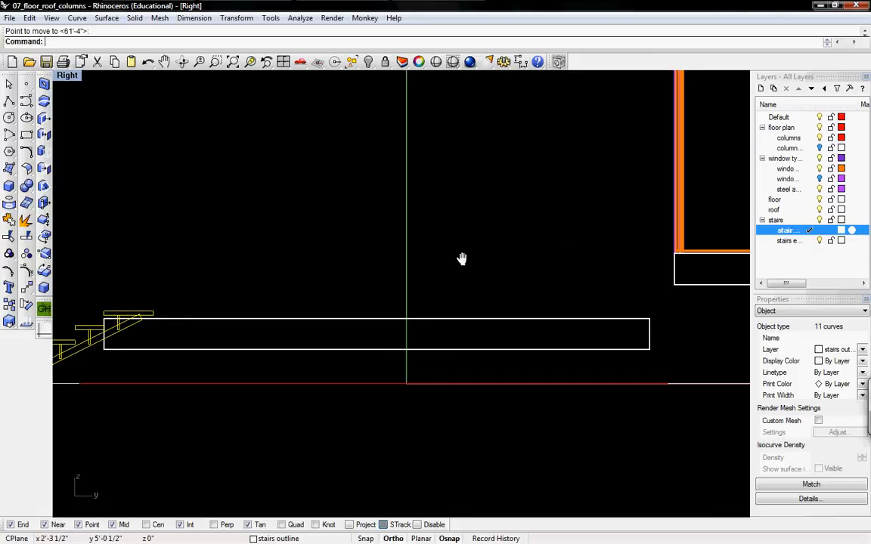
pyautogui.moveTo(662, 278); pyautogui.dragTo(619, 281, button='right')
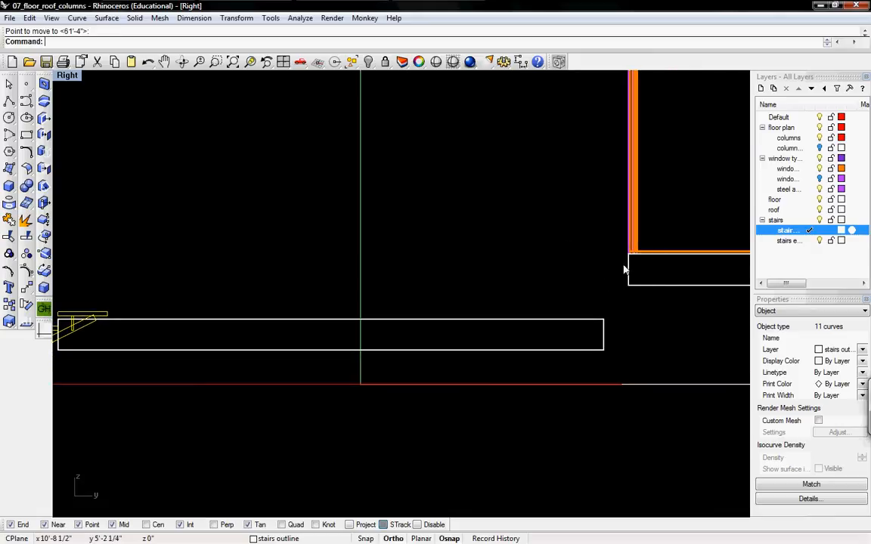
pyautogui.moveTo(279, 275); pyautogui.dragTo(407, 245, button='right')
pyautogui.moveTo(235, 295); pyautogui.dragTo(337, 218, button='right')
pyautogui.moveTo(412, 270); pyautogui.dragTo(529, 234, button='right')
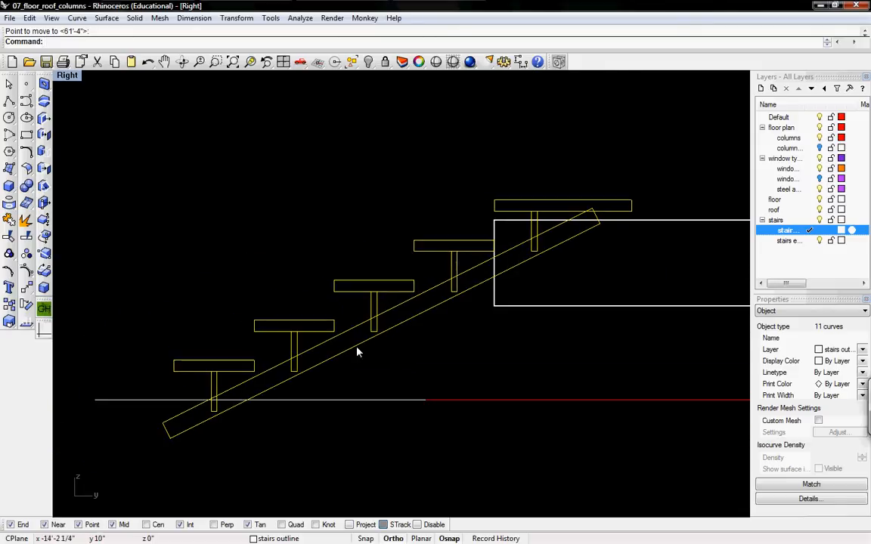
# - Draw a rectangle 8" long and 2" high in the empty space above the lowest tread
pyautogui.moveTo(282, 359); pyautogui.dragTo(328, 334, button='right')
pyautogui.moveTo(217, 339); pyautogui.dragTo(340, 319, button='right')
pyautogui.keyDown('ctrl'); pyautogui.moveTo(377, 351); pyautogui.dragTo(393, 323, button='right'); pyautogui.keyUp('ctrl')
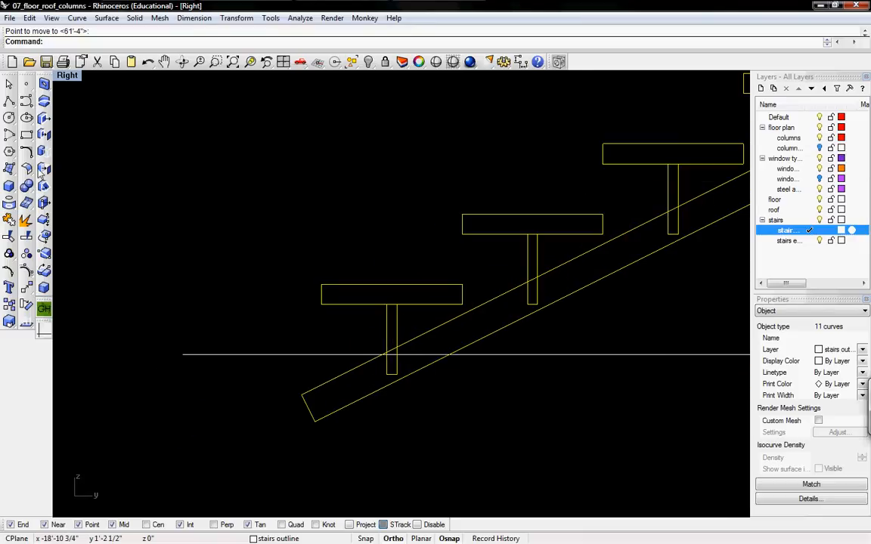
pyautogui.click(26, 134)
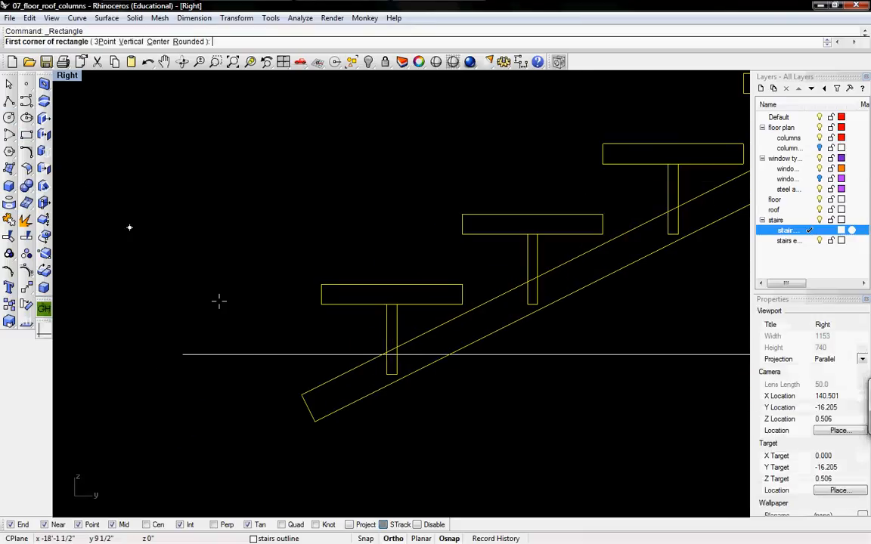
pyautogui.click(263, 228)
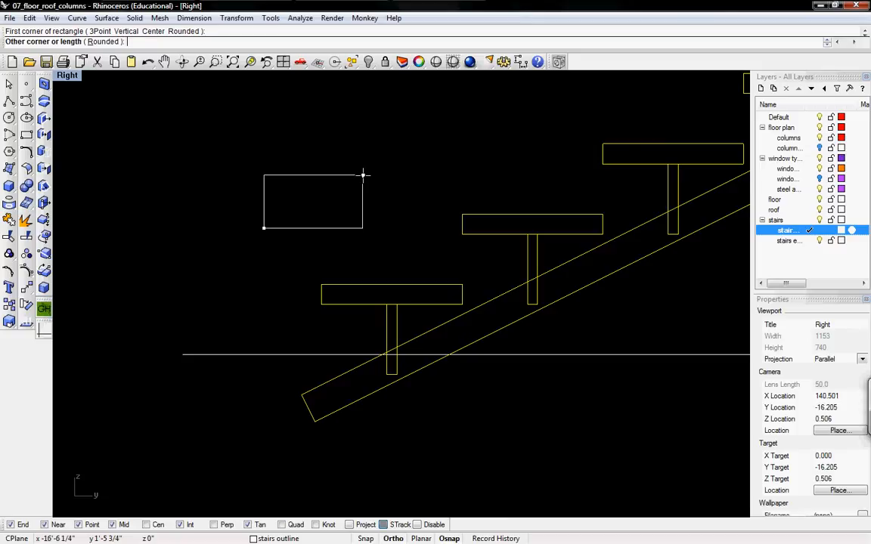
pyautogui.write('8"')
pyautogui.press('Return')
pyautogui.write('2')
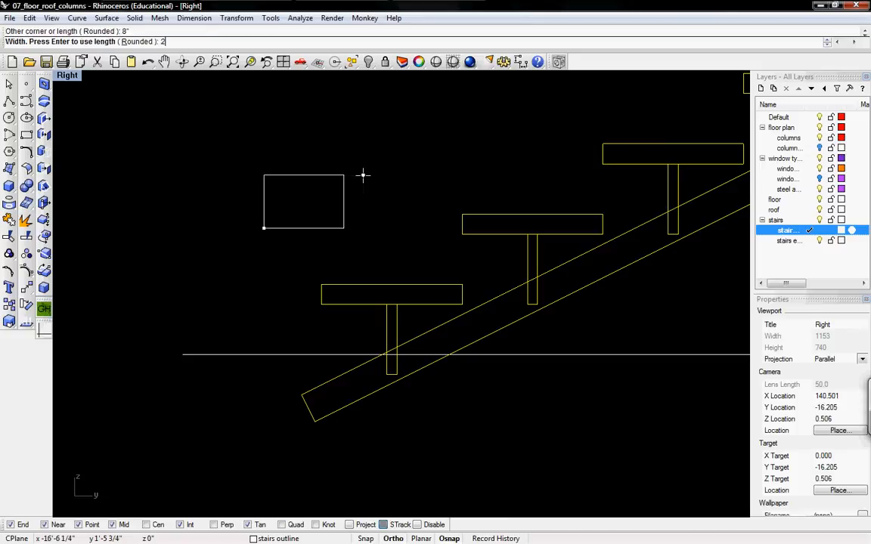
pyautogui.write('"')
pyautogui.press('Return')
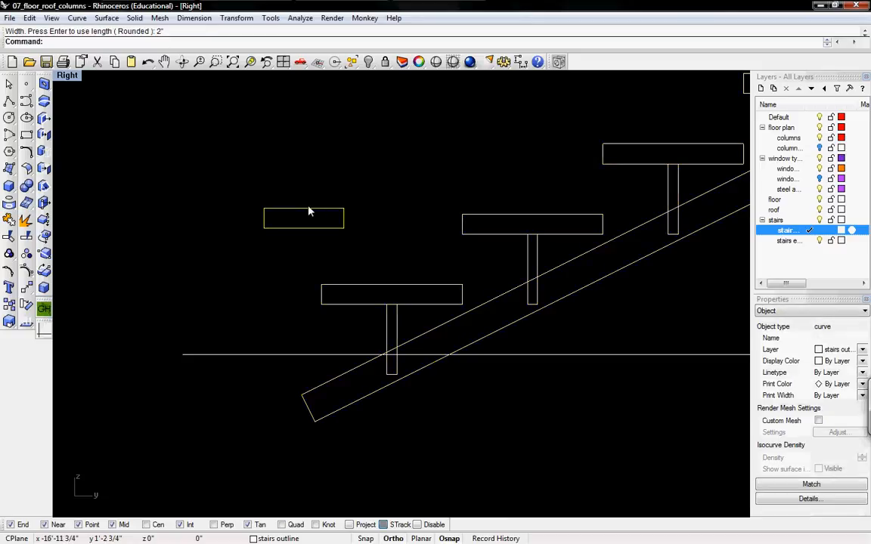
# - Draw a horizontal guide line just below the lowest tread, from its outer end to the side of its support
pyautogui.click(27, 101)
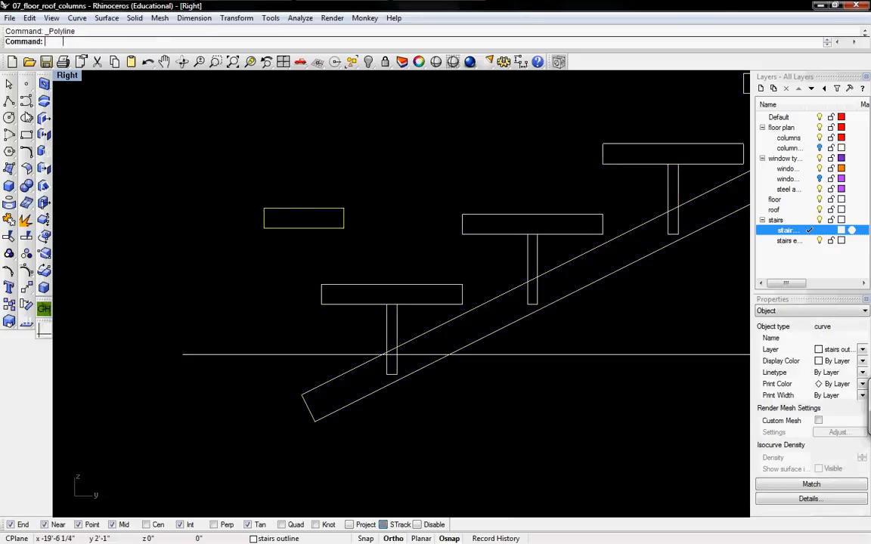
pyautogui.click(322, 316)
pyautogui.click(386, 316)
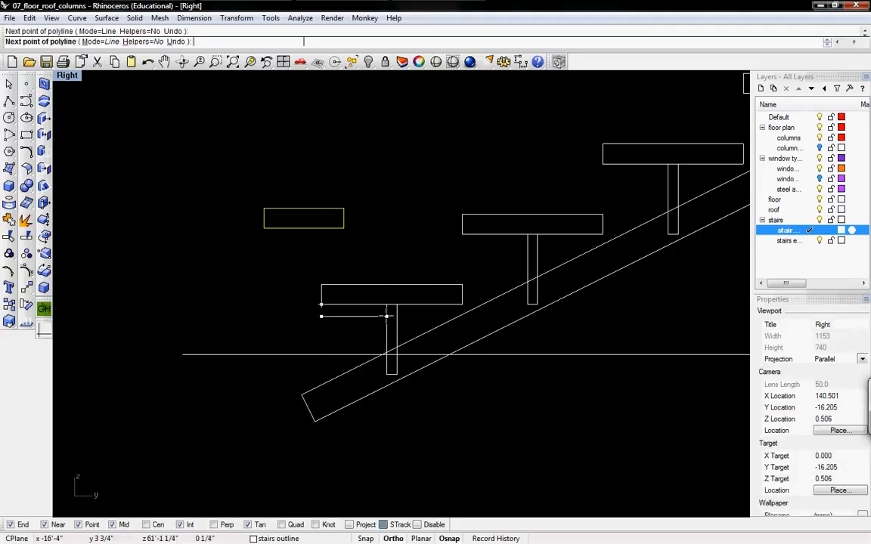
pyautogui.press('Return')
# - Move the 8" by 2" rectangle so its upper outer corner sits on the midpoint of the short guide line
pyautogui.click(260, 202)
pyautogui.click(265, 211)
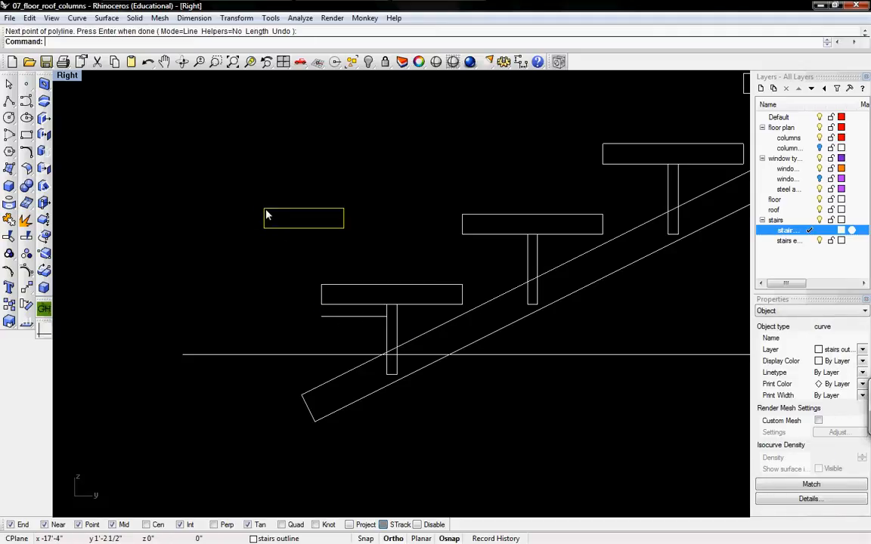
pyautogui.write('m')
pyautogui.press('Return')
pyautogui.click(264, 209)
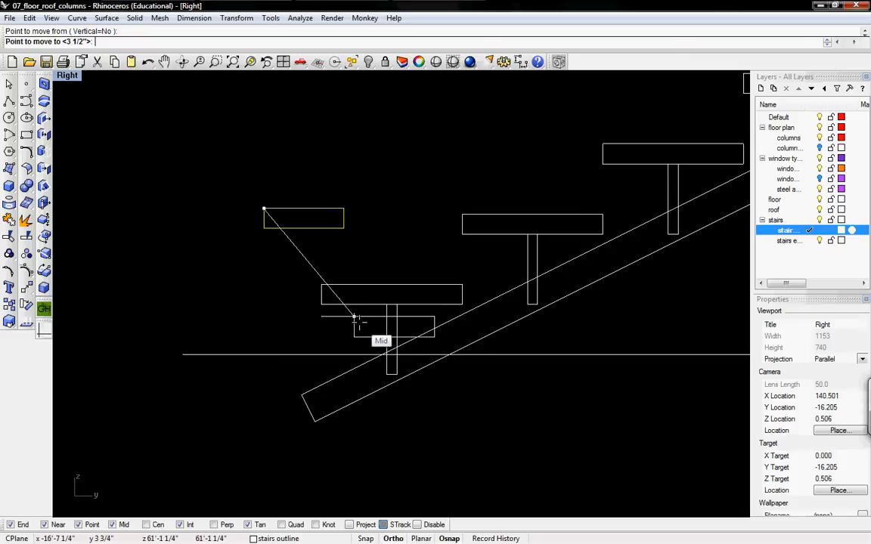
pyautogui.click(354, 317)
# - Move the 8" by 2" rectangle straight down so its lower outer corner sits on the horizontal ground line
pyautogui.press('Return')
pyautogui.click(353, 337)
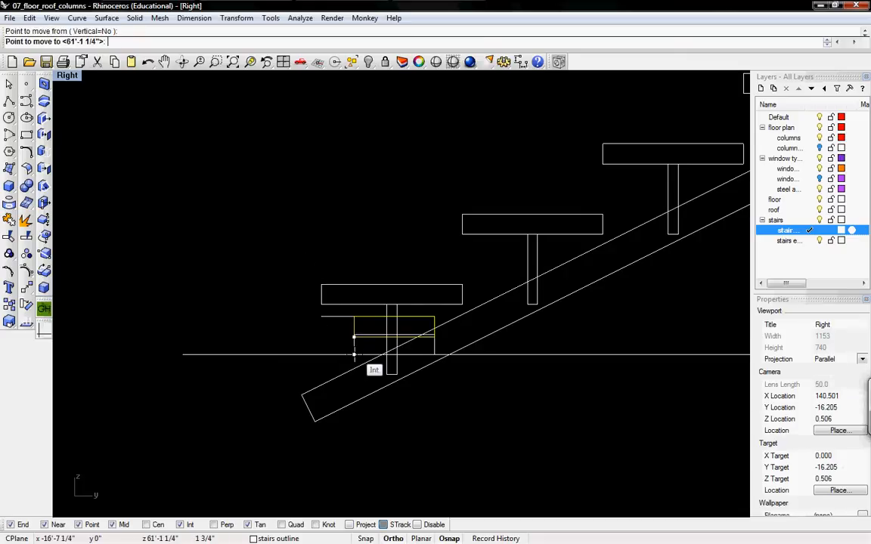
pyautogui.click(354, 355)
# - Trim off the part of the base rectangle that extends past the upper edge of the sloped stringer
pyautogui.moveTo(461, 345); pyautogui.dragTo(415, 350, button='right')
pyautogui.keyDown('shift'); pyautogui.click(418, 352); pyautogui.keyUp('shift')
pyautogui.keyDown('shift'); pyautogui.click(424, 362); pyautogui.keyUp('shift')
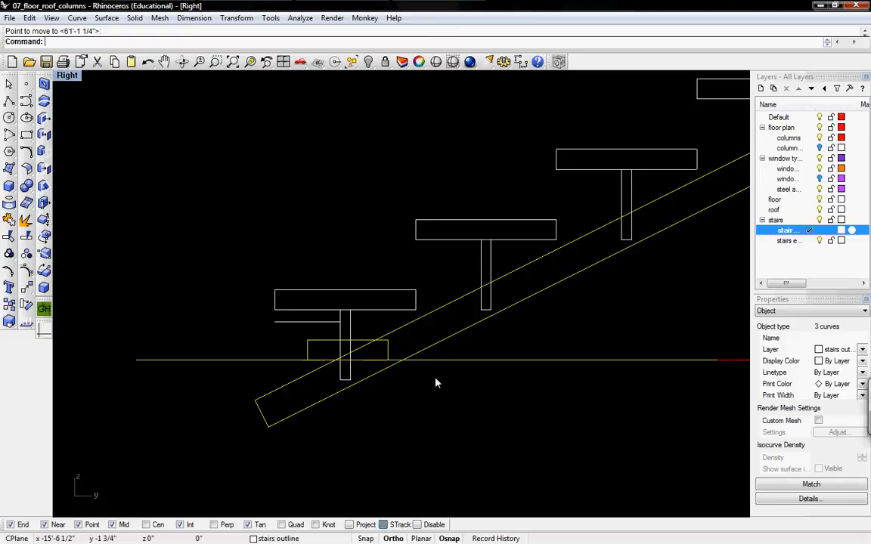
pyautogui.write('rim')
pyautogui.press('Return')
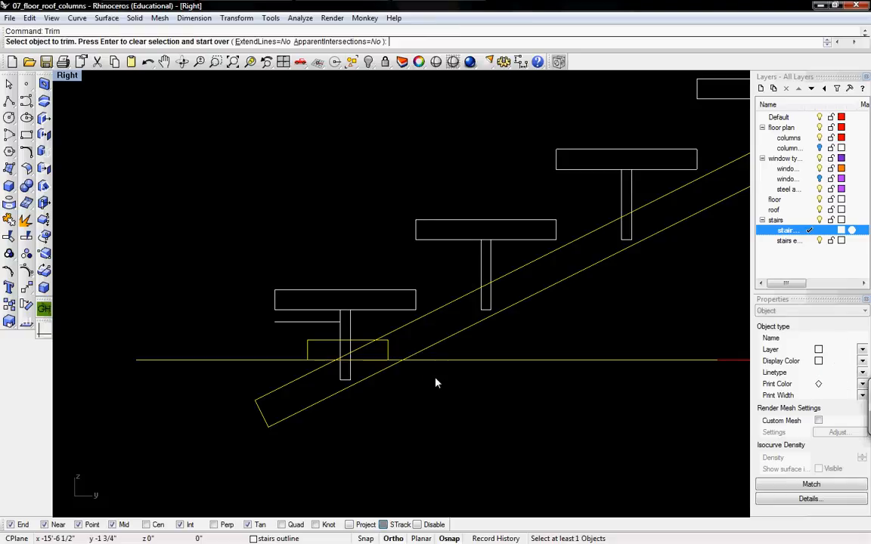
pyautogui.click(422, 363)
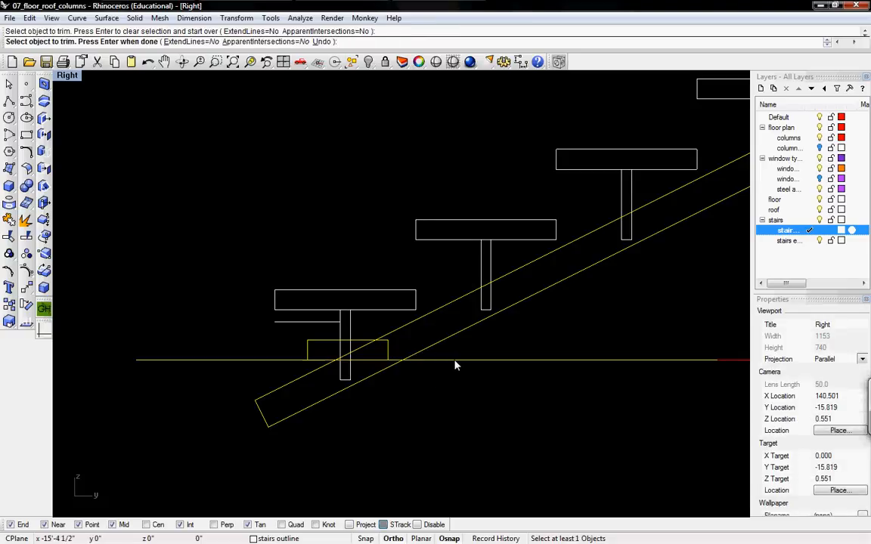
pyautogui.click(453, 361)
pyautogui.click(387, 357)
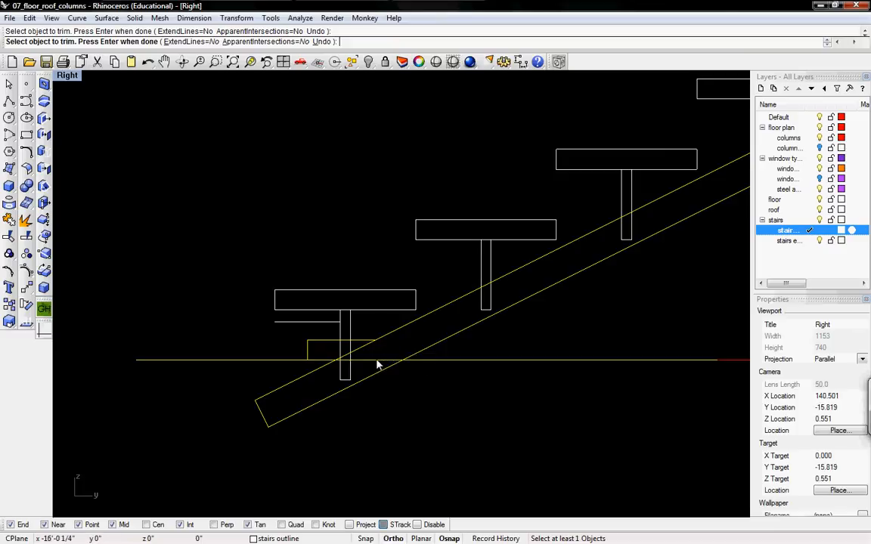
pyautogui.click(366, 376)
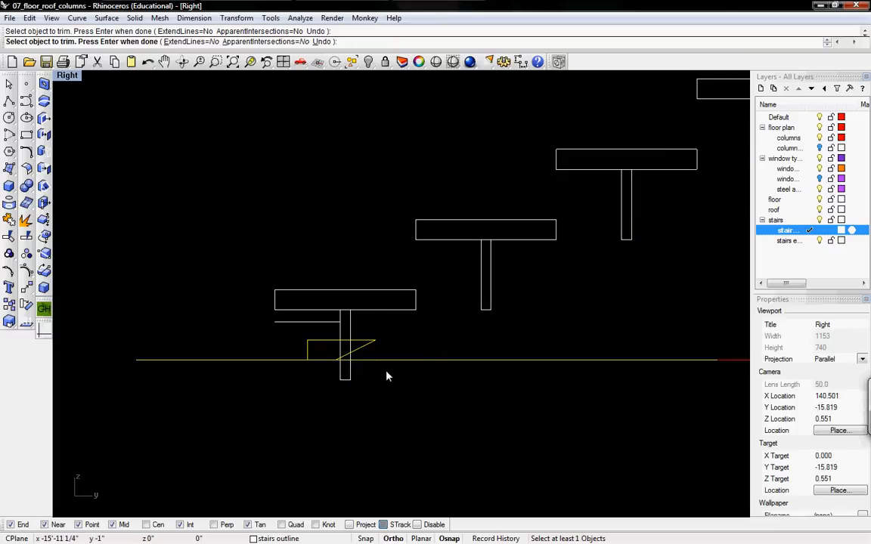
pyautogui.hotkey('ctrl', 'z')
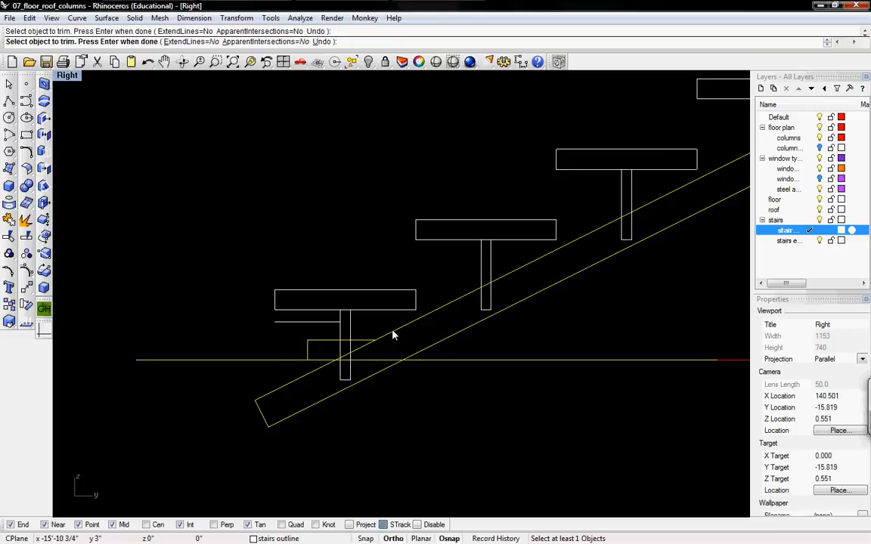
pyautogui.press('Return')
# - Delete the horizontal ground line and undo the deletion
pyautogui.click(406, 359)
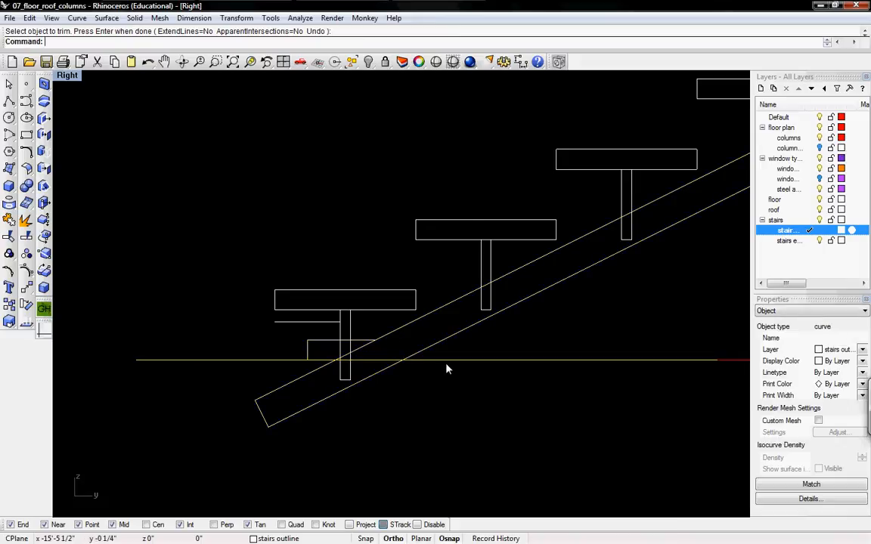
pyautogui.press('Delete')
pyautogui.scroll(3, 359, 349)
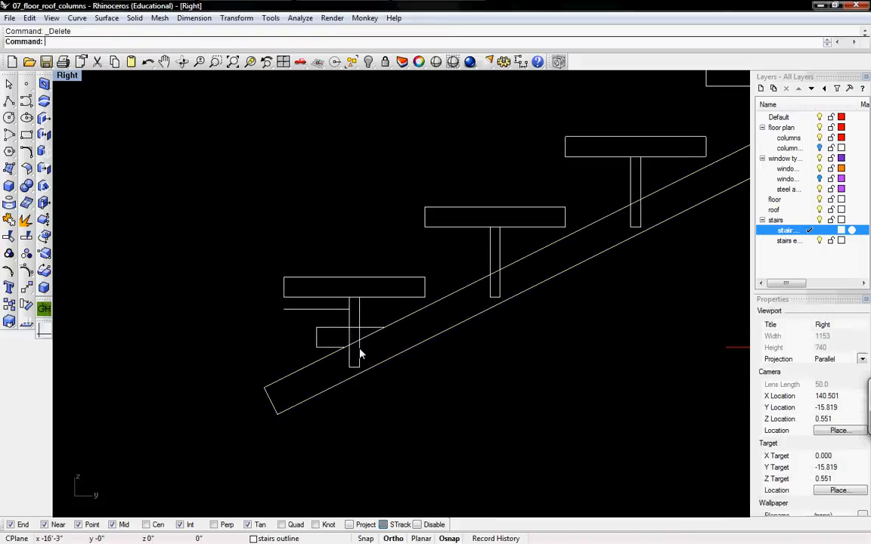
pyautogui.hotkey('ctrl', 'z')
pyautogui.press('Escape')
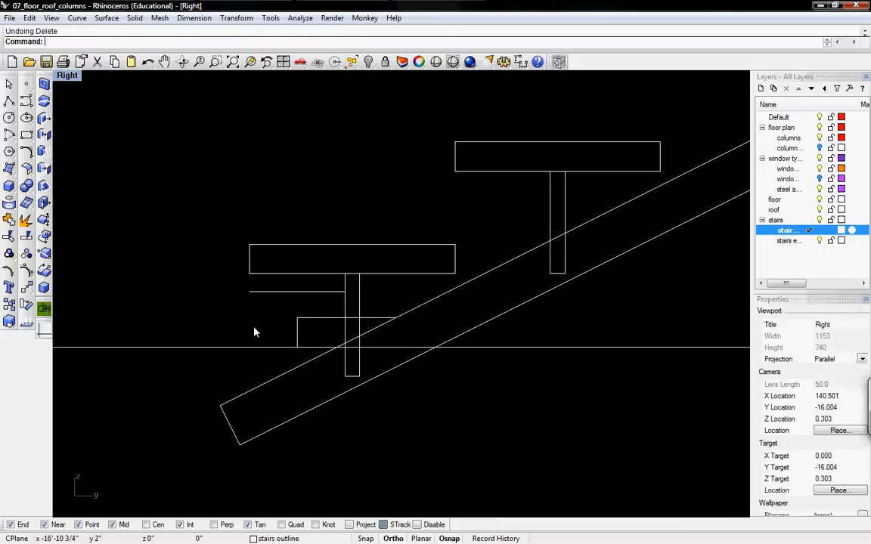
# - Check the object description of the sloped stringer curve
pyautogui.click(395, 320)
pyautogui.moveTo(394, 321); pyautogui.dragTo(313, 345, button='right')
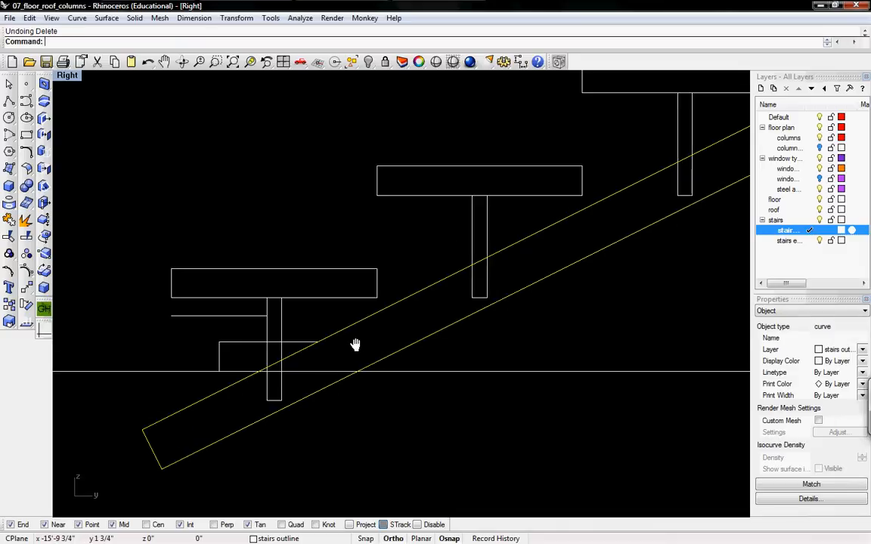
pyautogui.click(808, 500)
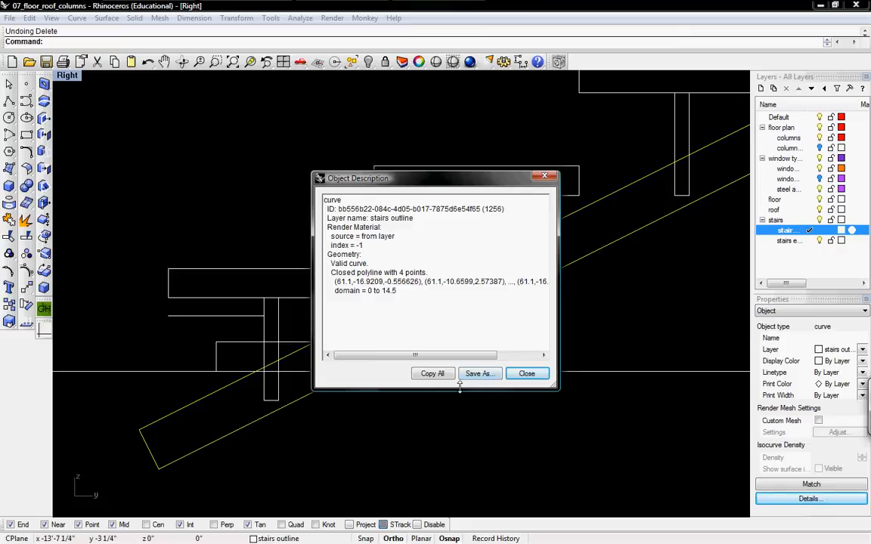
pyautogui.click(526, 374)
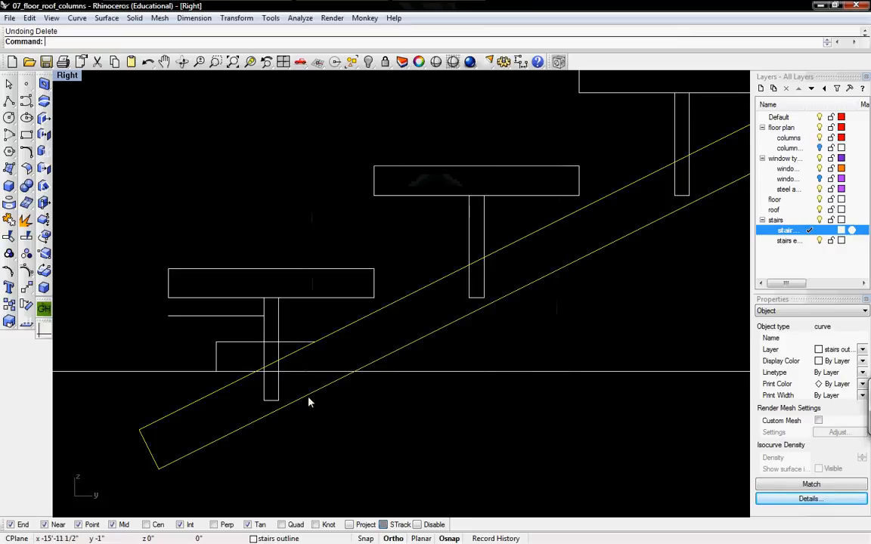
pyautogui.click(237, 346)
pyautogui.click(235, 344)
pyautogui.moveTo(239, 355); pyautogui.dragTo(273, 332, button='right')
# - Try to split the sloped stringer outline with the horizontal ground line
pyautogui.click(402, 352)
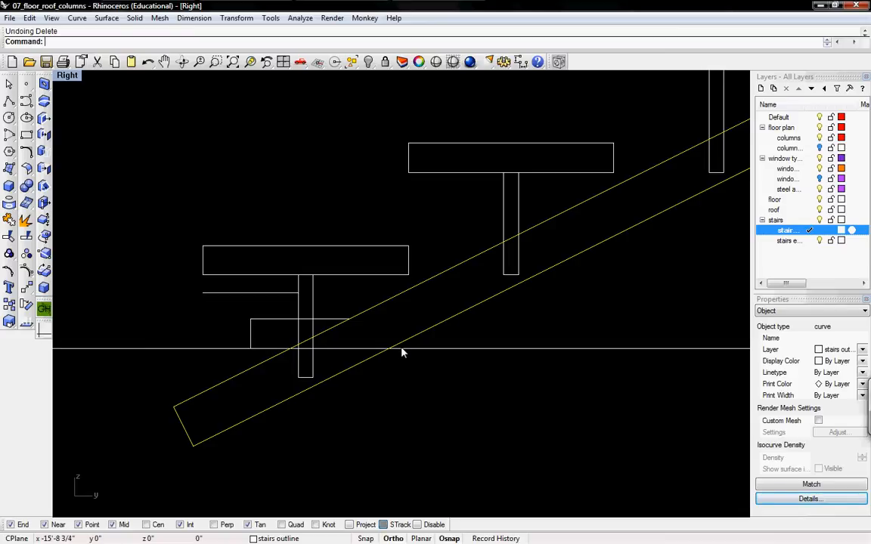
pyautogui.press('Return')
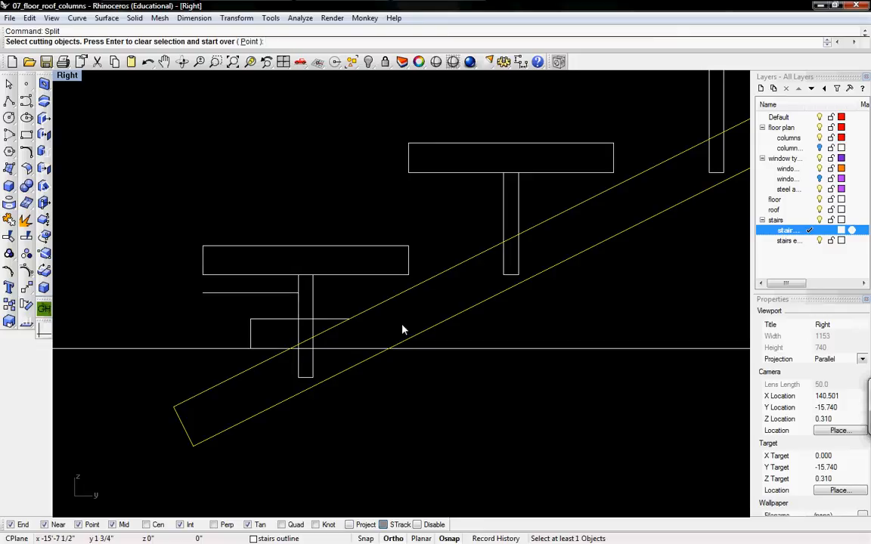
pyautogui.click(467, 350)
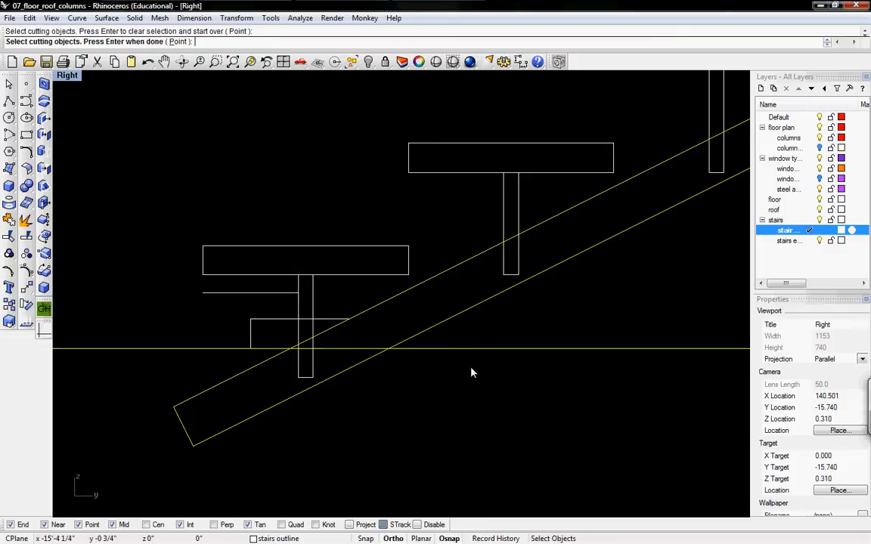
pyautogui.press('Return')
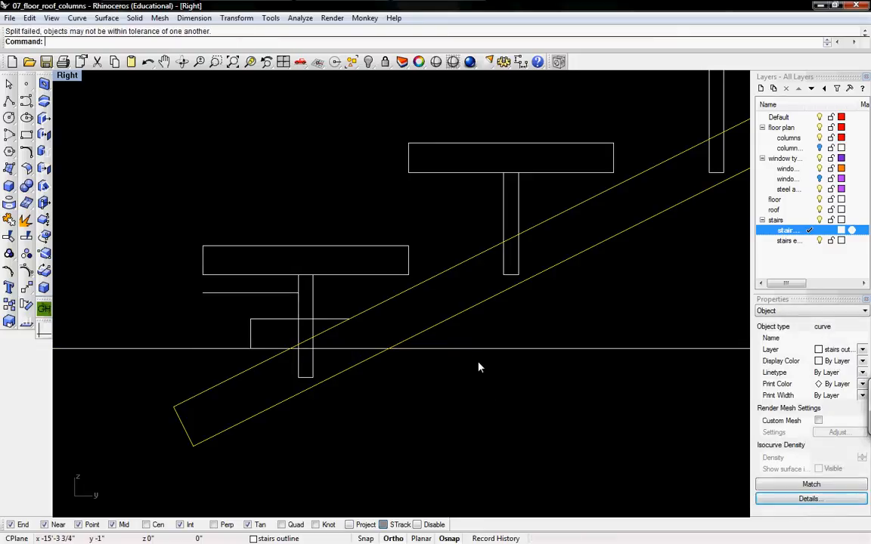
pyautogui.scroll(-5, 450, 371)
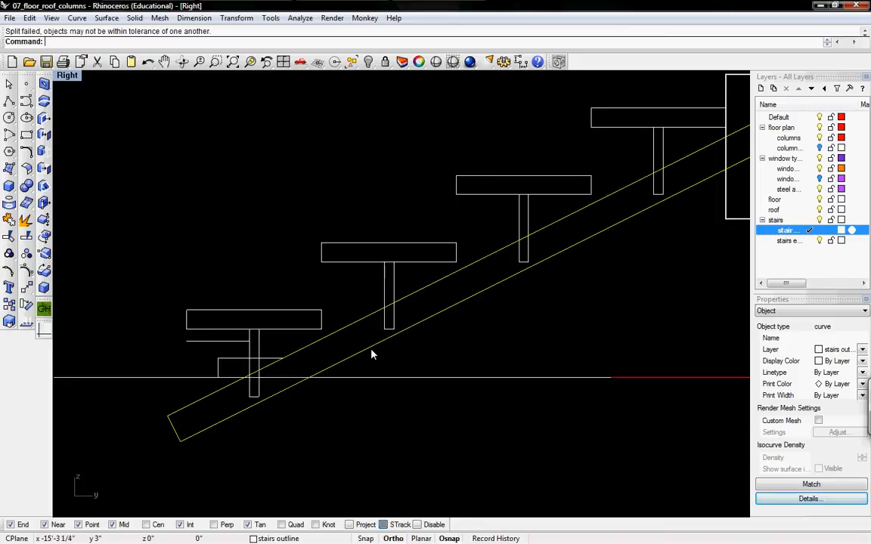
pyautogui.moveTo(373, 351); pyautogui.dragTo(398, 327, button='right')
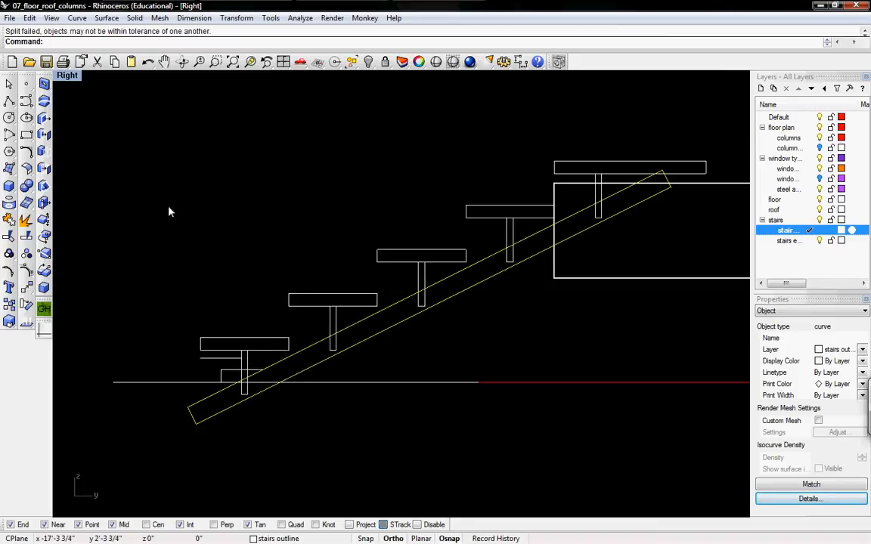
pyautogui.press('Escape')
# - Trace one closed polyline around the base block and the sloped stringer, starting where the stringer's lower edge meets the ground line
pyautogui.click(9, 100)
pyautogui.scroll(4, 221, 389)
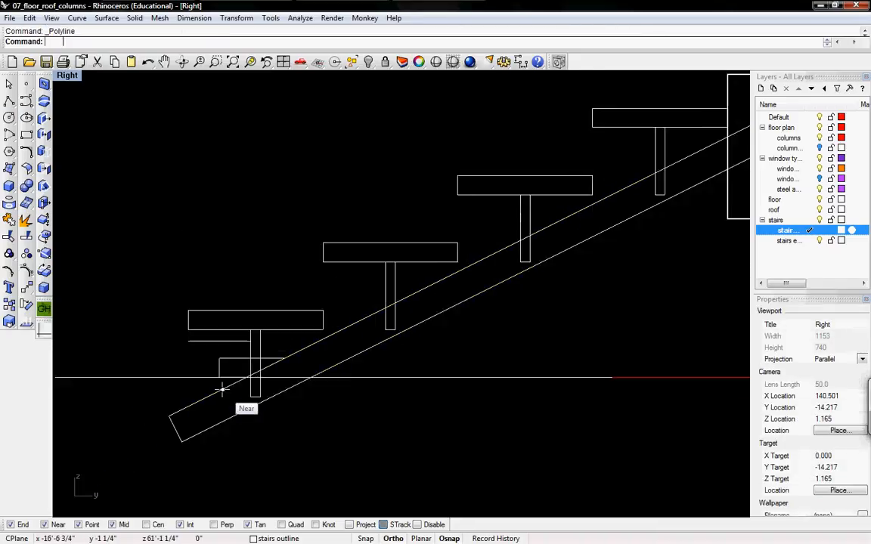
pyautogui.scroll(2, 221, 389)
pyautogui.click(354, 371)
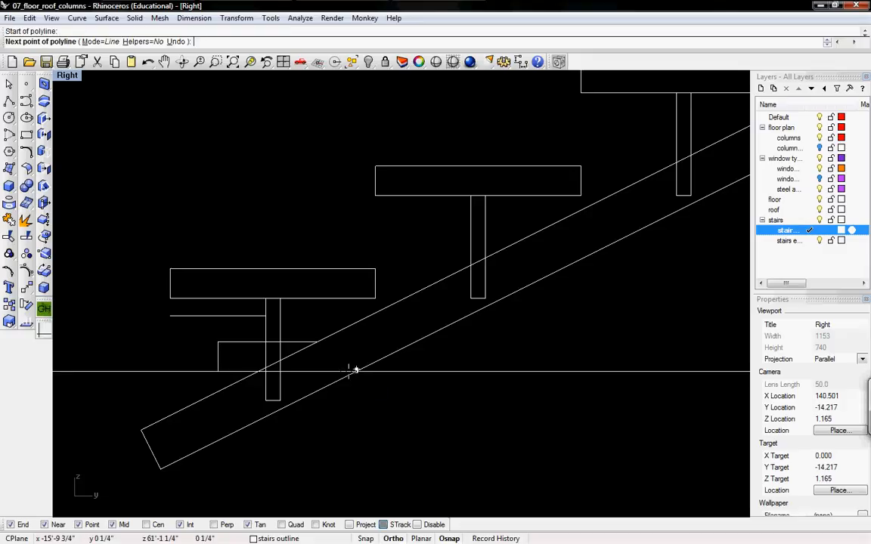
pyautogui.click(218, 342)
pyautogui.click(317, 342)
pyautogui.moveTo(605, 199); pyautogui.dragTo(331, 349, button='right')
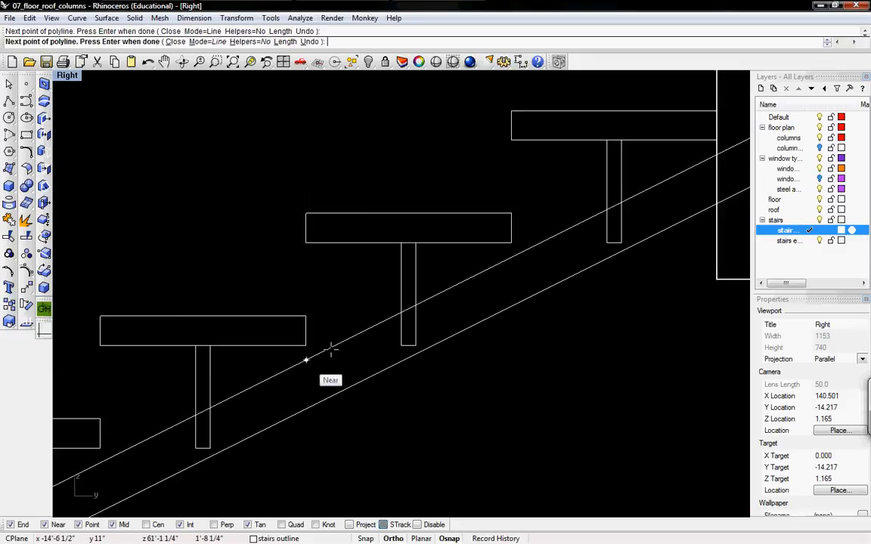
pyautogui.scroll(-3, 330, 349)
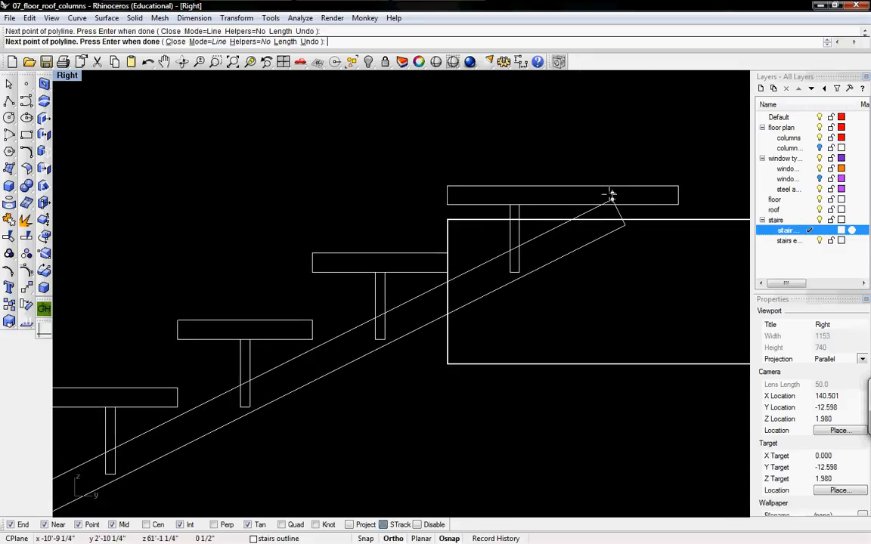
pyautogui.click(611, 195)
pyautogui.click(626, 227)
pyautogui.moveTo(199, 472); pyautogui.dragTo(460, 289, button='right')
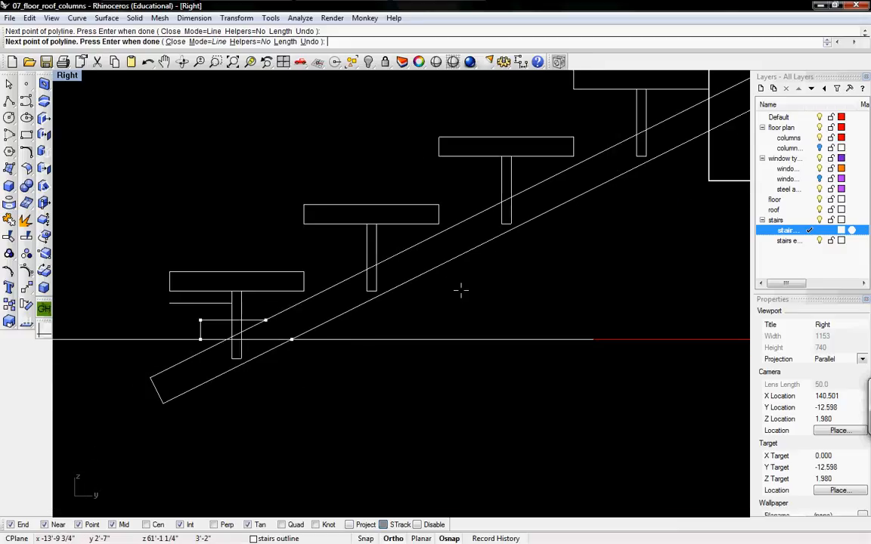
pyautogui.click(288, 339)
pyautogui.press('Return')
# - Delete the ground line, the old stringer and base block outlines, and the short guide line under the lowest tread
pyautogui.click(321, 342)
pyautogui.press('Delete')
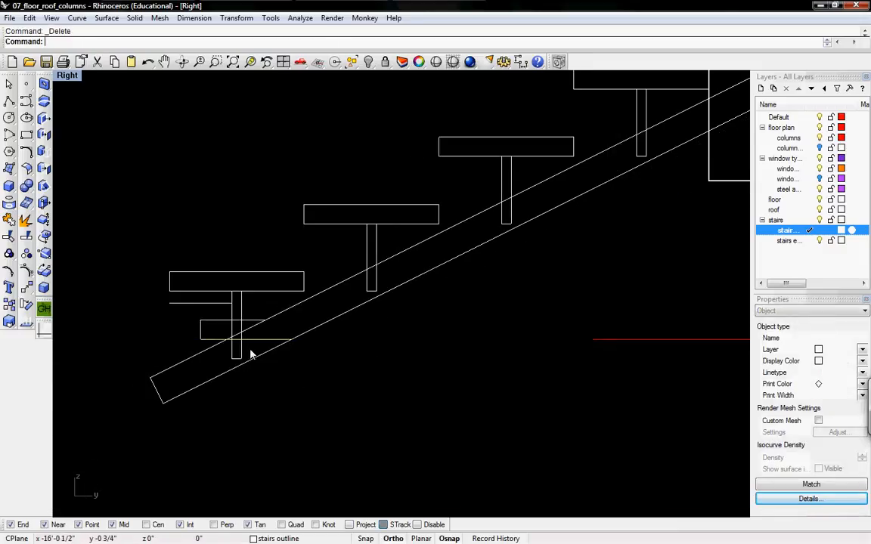
pyautogui.click(255, 323)
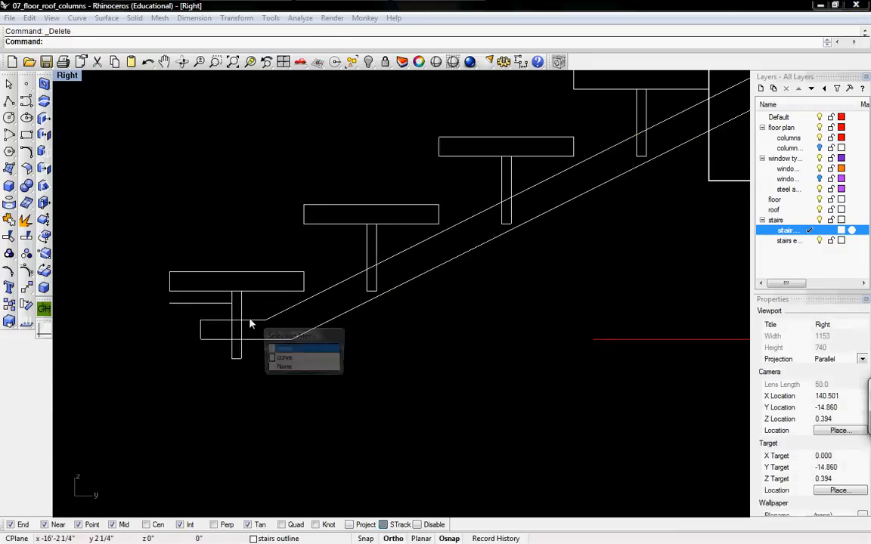
pyautogui.click(285, 349)
pyautogui.press('Delete')
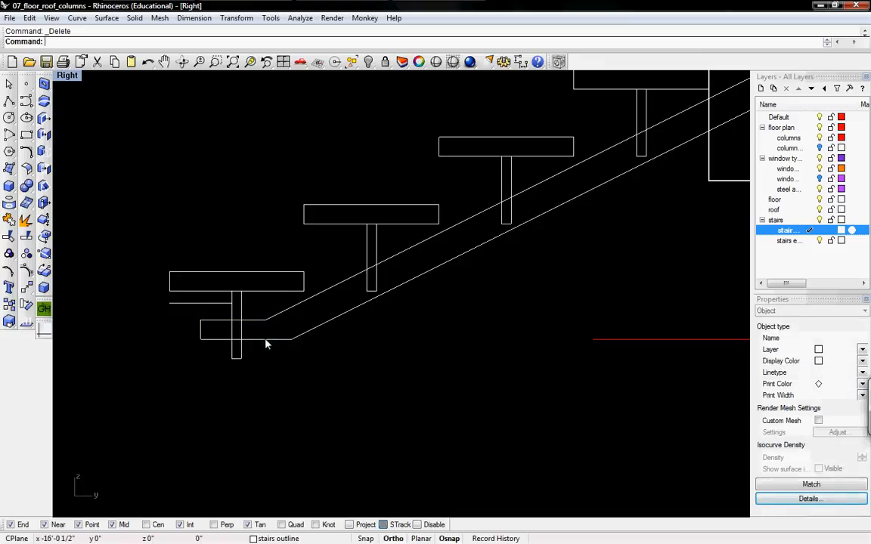
pyautogui.moveTo(289, 339); pyautogui.dragTo(218, 396, button='right')
pyautogui.click(137, 361)
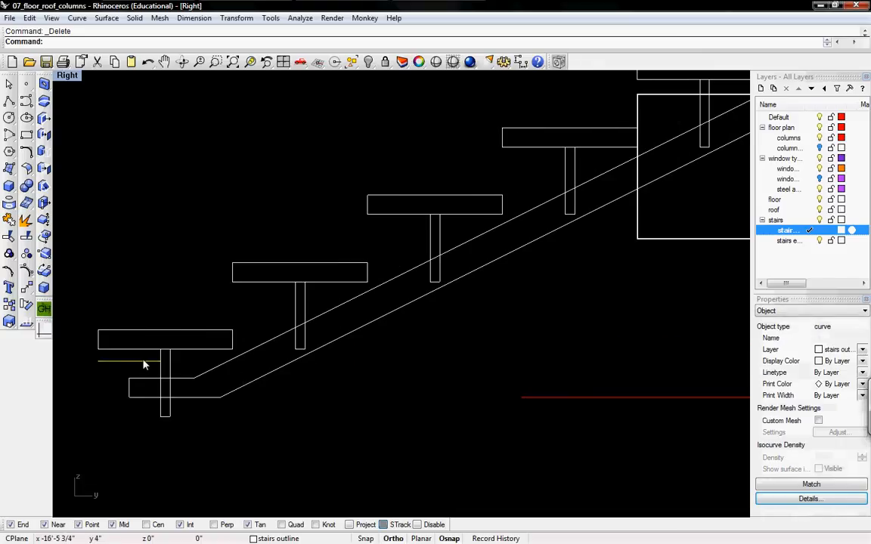
pyautogui.press('Delete')
# - Copy the four lower treads, their supports and the stringer outline horizontally about 5'-2" away from the platform
pyautogui.moveTo(539, 246); pyautogui.dragTo(509, 261, button='right')
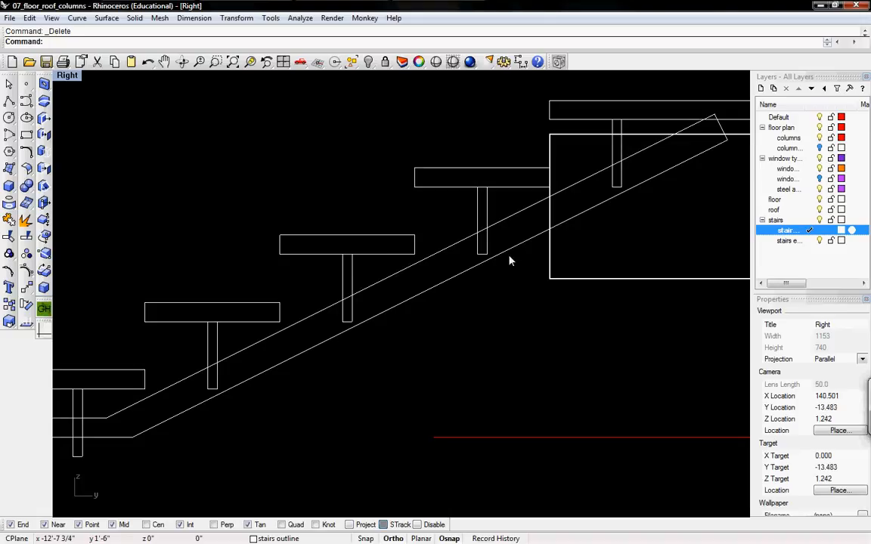
pyautogui.scroll(-5, 452, 253)
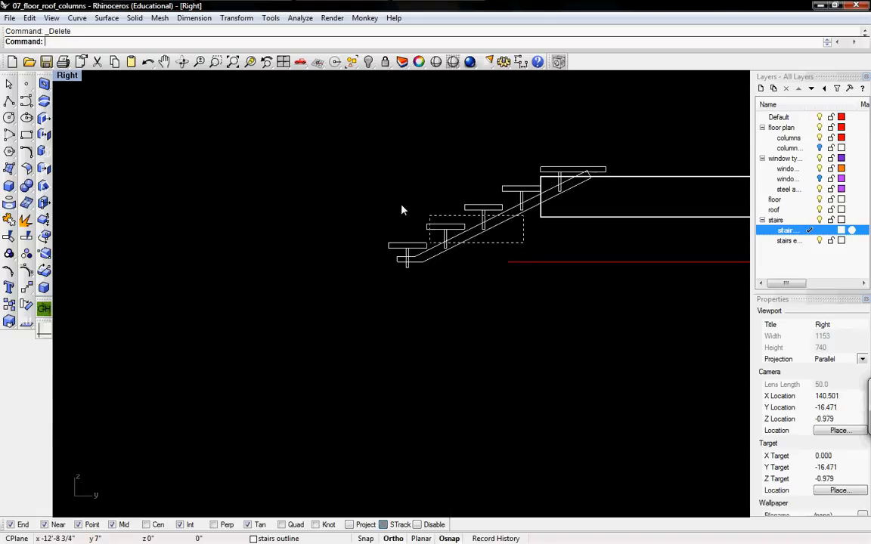
pyautogui.moveTo(362, 164); pyautogui.dragTo(363, 165)
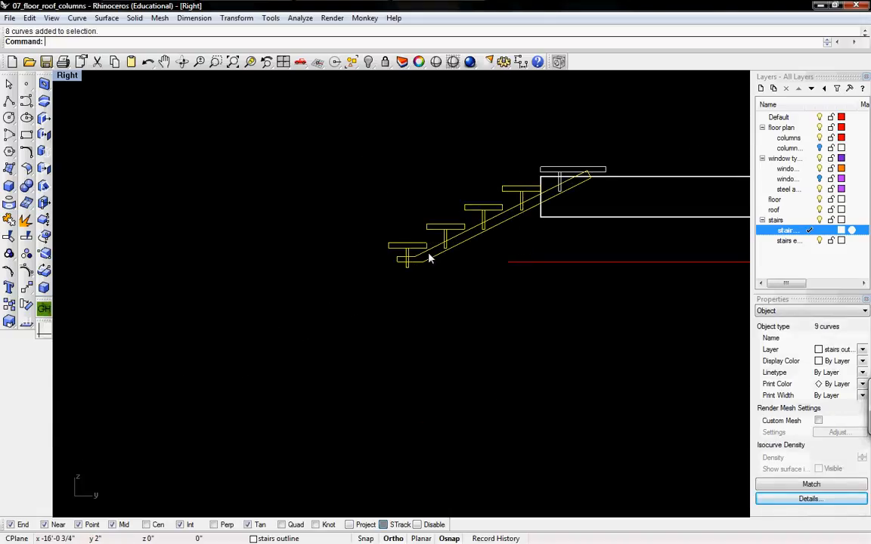
pyautogui.moveTo(429, 258); pyautogui.dragTo(421, 293, button='right')
pyautogui.write('copy')
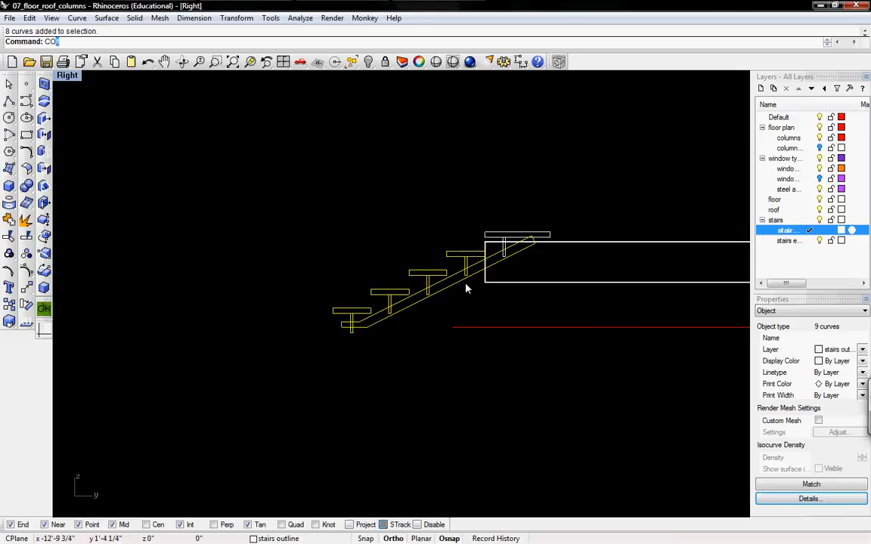
pyautogui.press('Return')
pyautogui.click(465, 280)
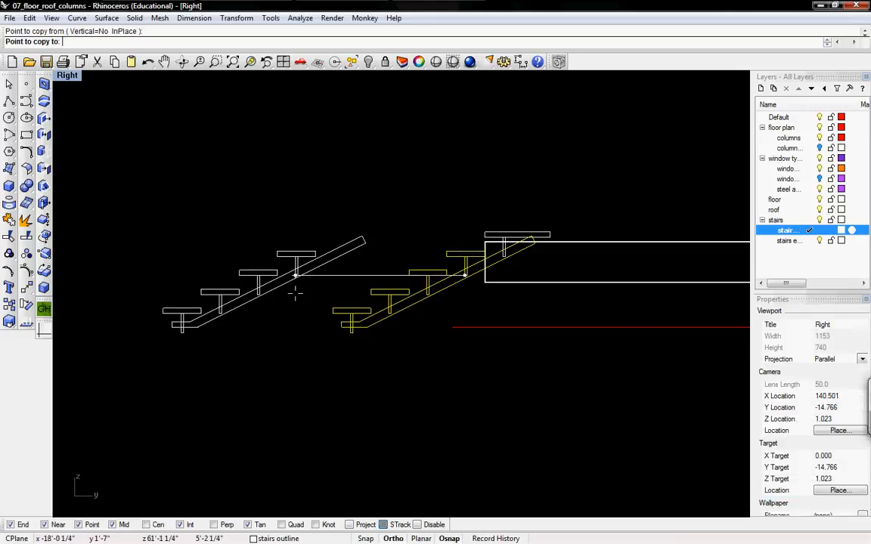
pyautogui.moveTo(295, 296); pyautogui.dragTo(468, 227, button='right')
pyautogui.rightClick(340, 281)
# - Draw a cutting rectangle over the upper end of the detached copy's stringer, with one vertical edge aligned to the top tread's outer end
pyautogui.scroll(10, 338, 264)
pyautogui.click(28, 136)
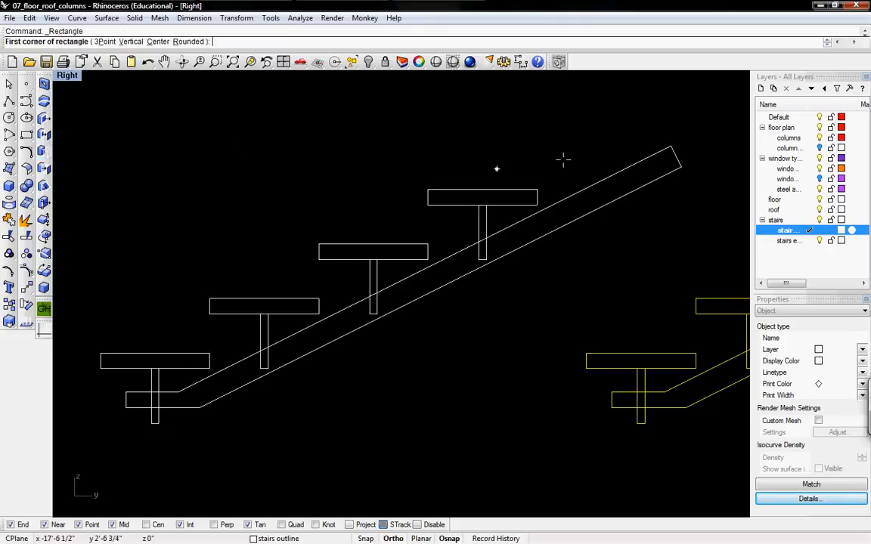
pyautogui.click(537, 127)
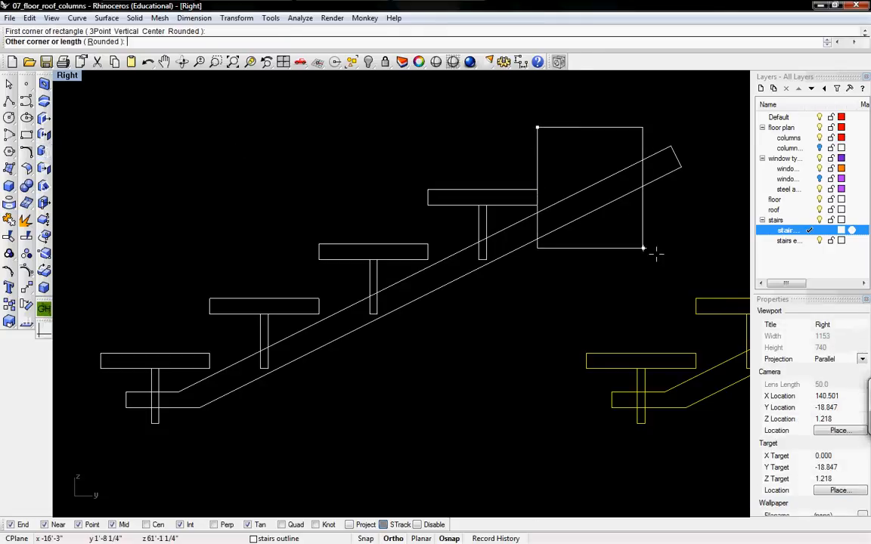
pyautogui.click(700, 250)
pyautogui.rightClick(695, 250)
pyautogui.press('Escape')
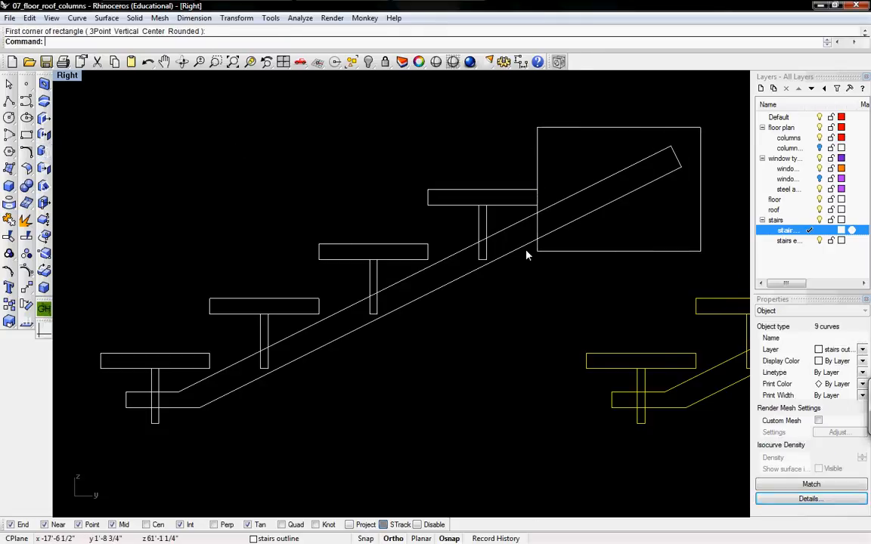
# - Try to trim the cutting rectangle using only the copied stringer outline as the cutting object
pyautogui.click(527, 252)
pyautogui.write('rim')
pyautogui.press('Return')
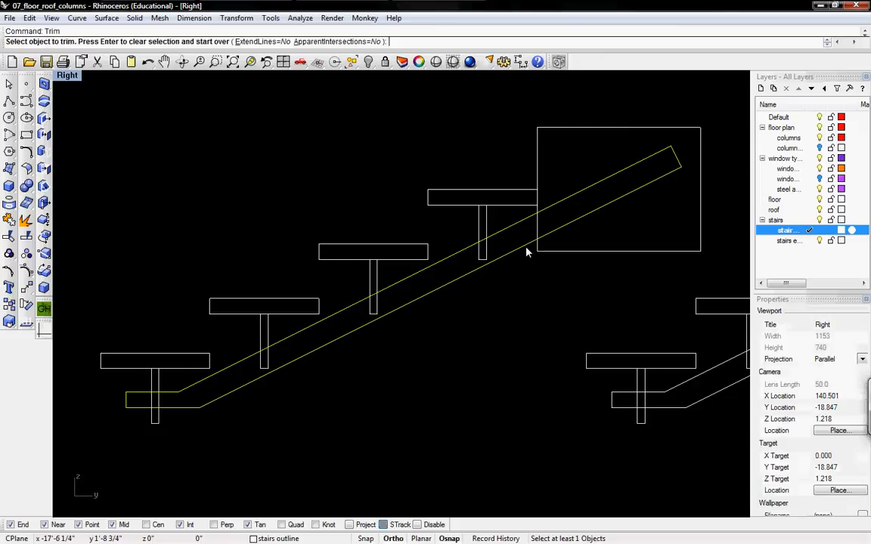
pyautogui.click(584, 251)
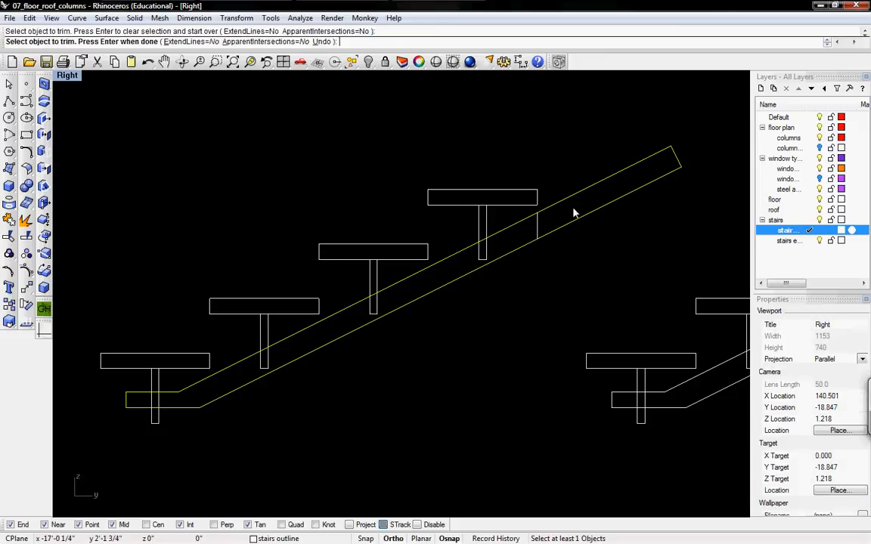
pyautogui.hotkey('ctrl', 'z')
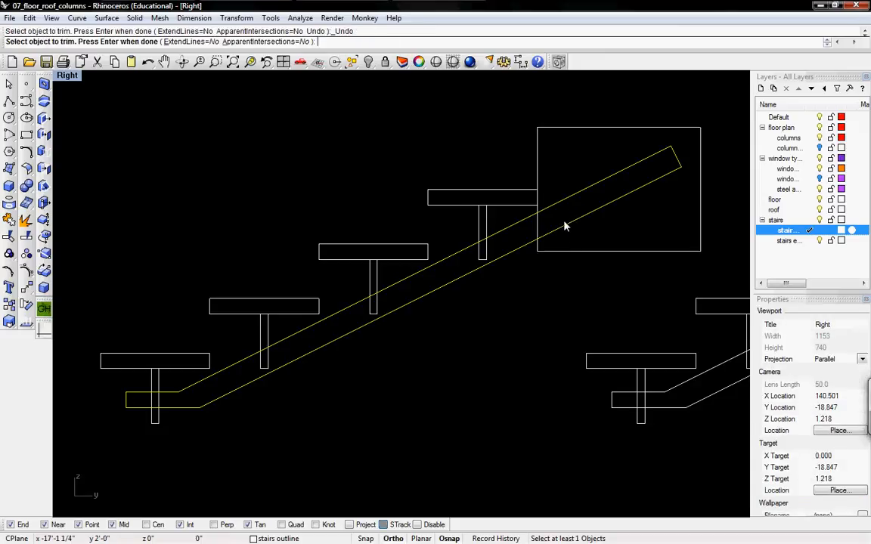
pyautogui.press('Return')
# - Trim the copied stringer and the rectangle against each other, leaving a vertical stringer end flush with the top tread's edge
pyautogui.click(537, 174)
pyautogui.write('Tr')
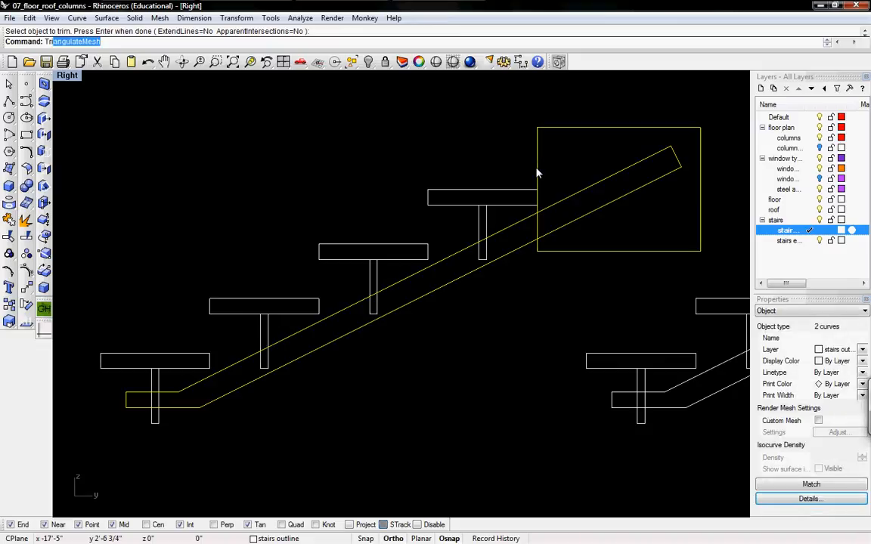
pyautogui.write('im')
pyautogui.press('Return')
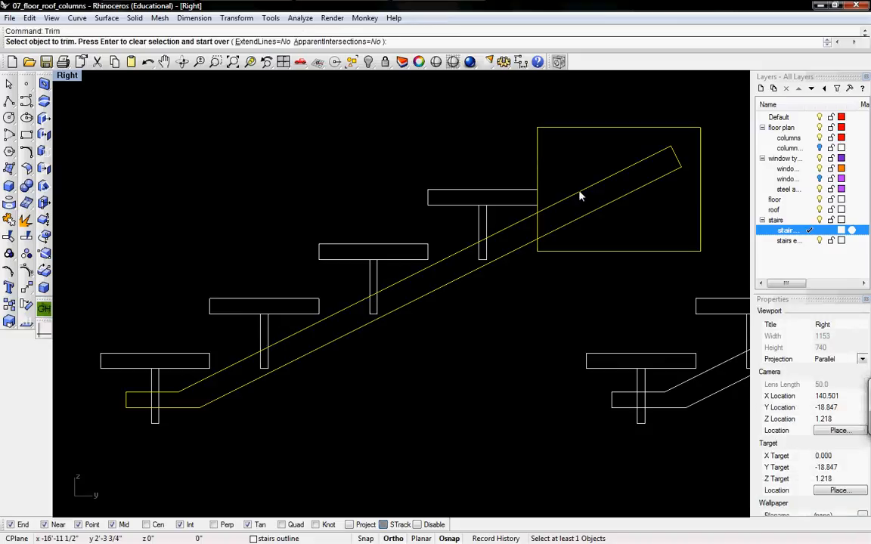
pyautogui.click(579, 196)
pyautogui.click(539, 158)
pyautogui.moveTo(512, 256); pyautogui.dragTo(563, 230, button='right')
pyautogui.press('Return')
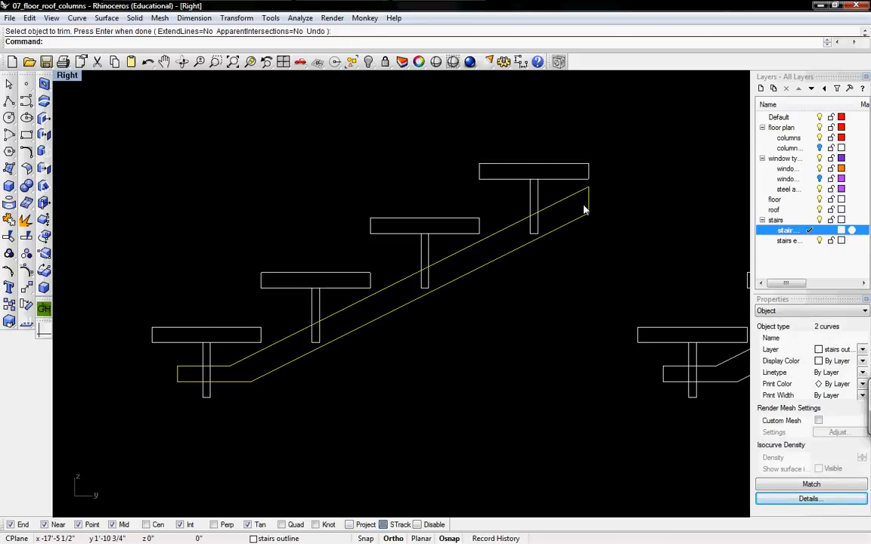
# - Join the trimmed copied stringer outline and its vertical end segment into one closed curve
pyautogui.click(606, 204)
pyautogui.click(589, 198)
pyautogui.keyDown('shift'); pyautogui.click(582, 193); pyautogui.keyUp('shift')
pyautogui.press('Return')
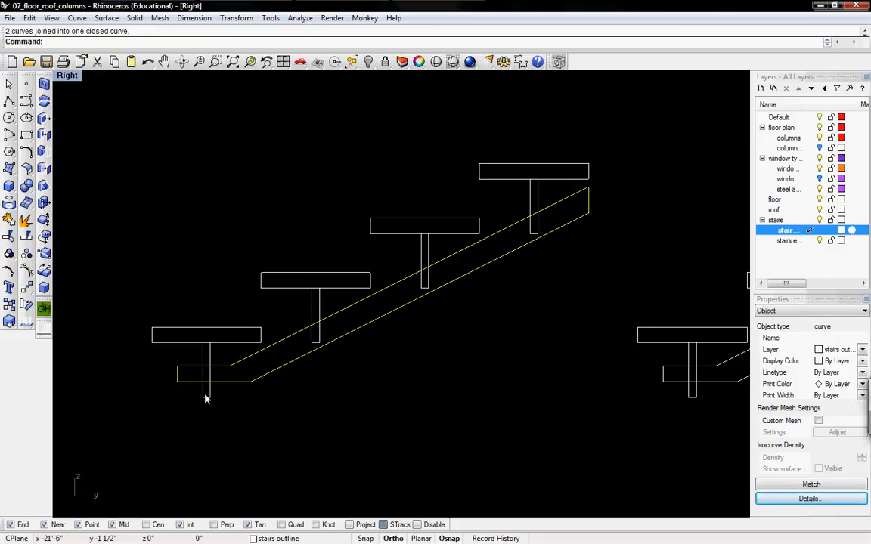
# - Shorten the lowest tread support of the detached copy with Scale1D so it ends on the stringer's upper edge
pyautogui.moveTo(233, 359)
pyautogui.mouseDown(button='right')
pyautogui.moveTo(274, 356)
pyautogui.moveTo(275, 363)
pyautogui.mouseUp(button='right')
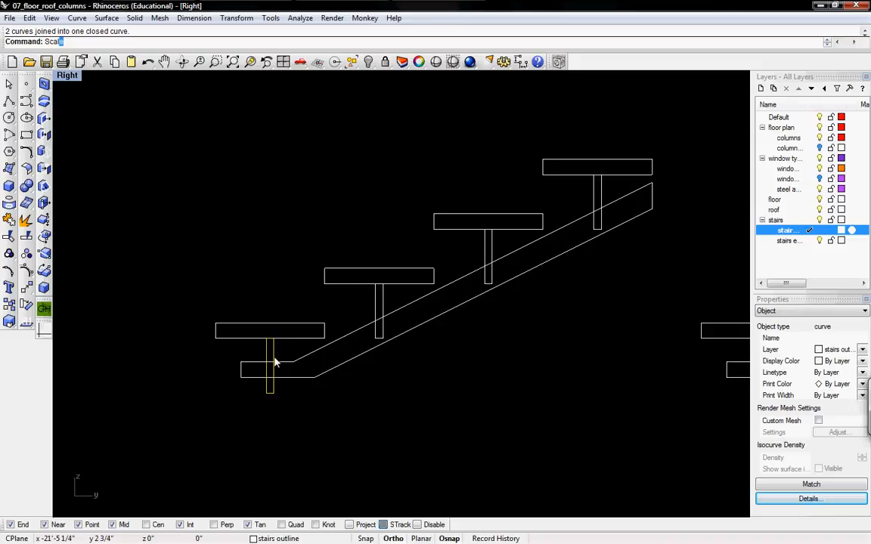
pyautogui.write('Scale')
pyautogui.press('Down')
pyautogui.press('Return')
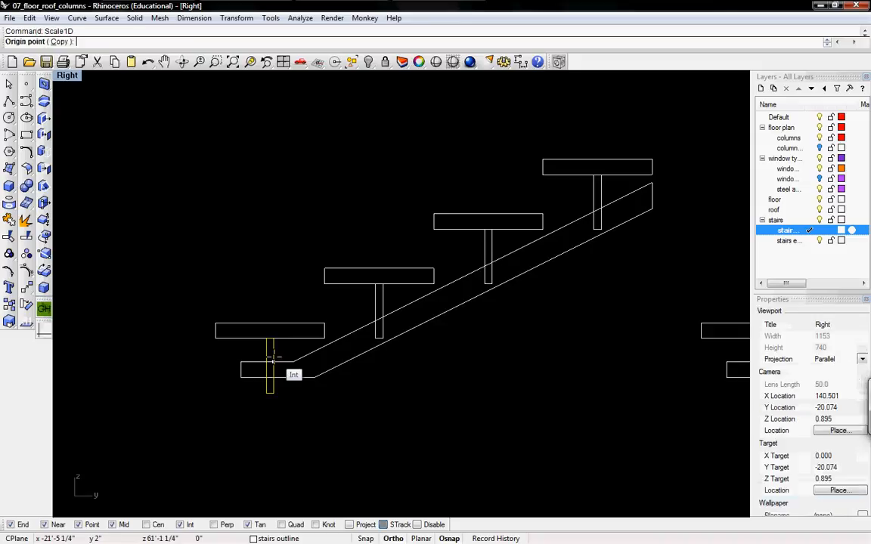
pyautogui.click(273, 338)
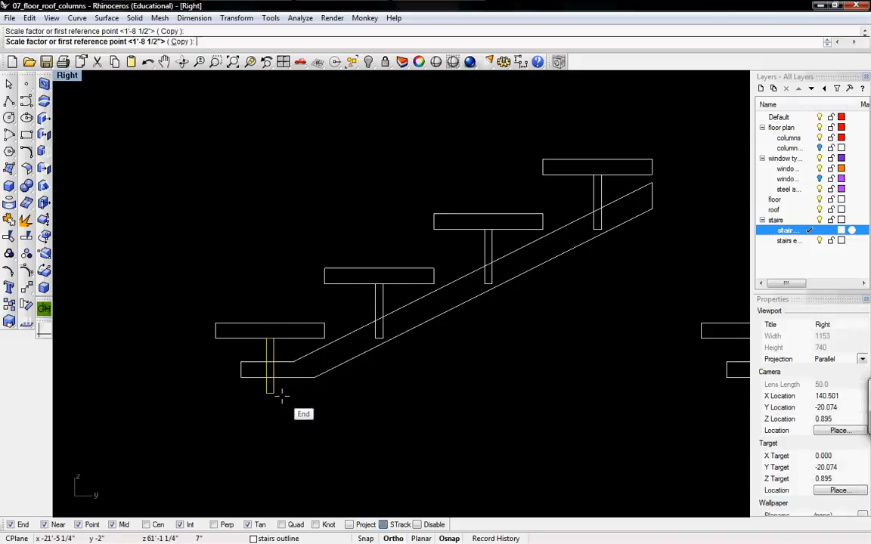
pyautogui.click(274, 393)
pyautogui.click(274, 362)
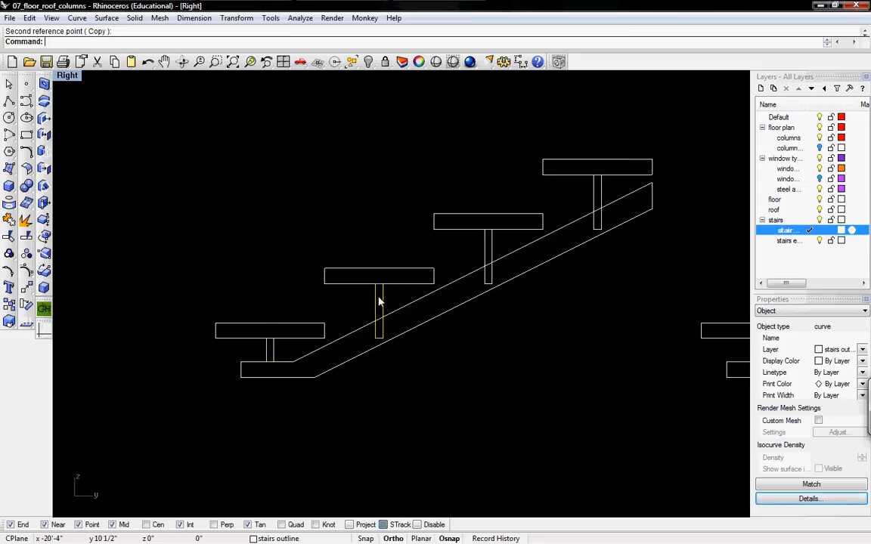
# - Shorten the second tread support of the detached copy with Scale1D down to its intersection with the stringer's upper edge
pyautogui.press('Return')
pyautogui.click(380, 285)
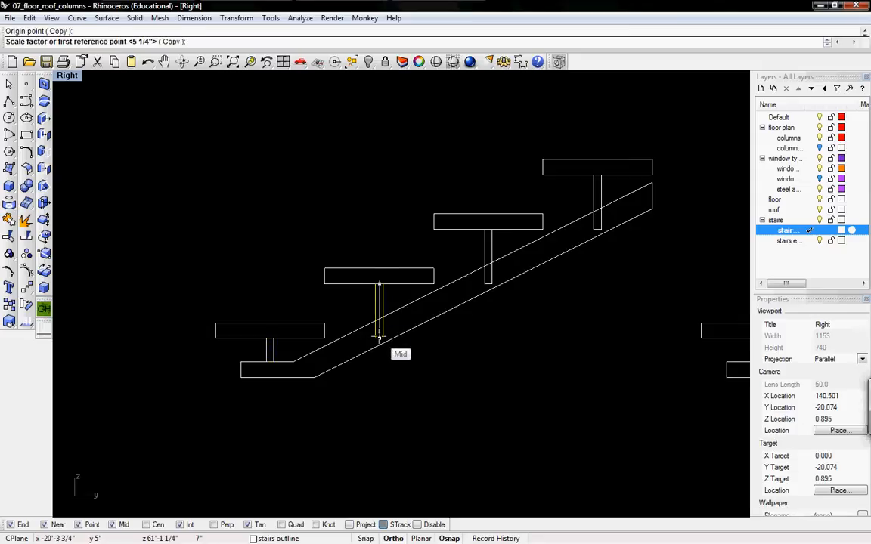
pyautogui.click(379, 338)
pyautogui.click(376, 326)
pyautogui.press('Return')
pyautogui.click(375, 285)
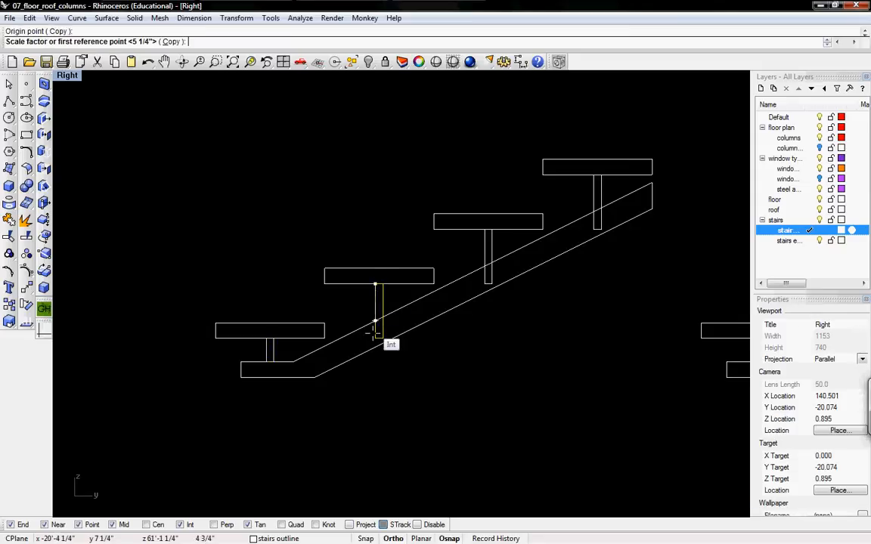
pyautogui.click(375, 326)
pyautogui.click(378, 321)
# - Shorten the third tread support of the detached copy with Scale1D to meet the stringer's upper edge
pyautogui.click(488, 255)
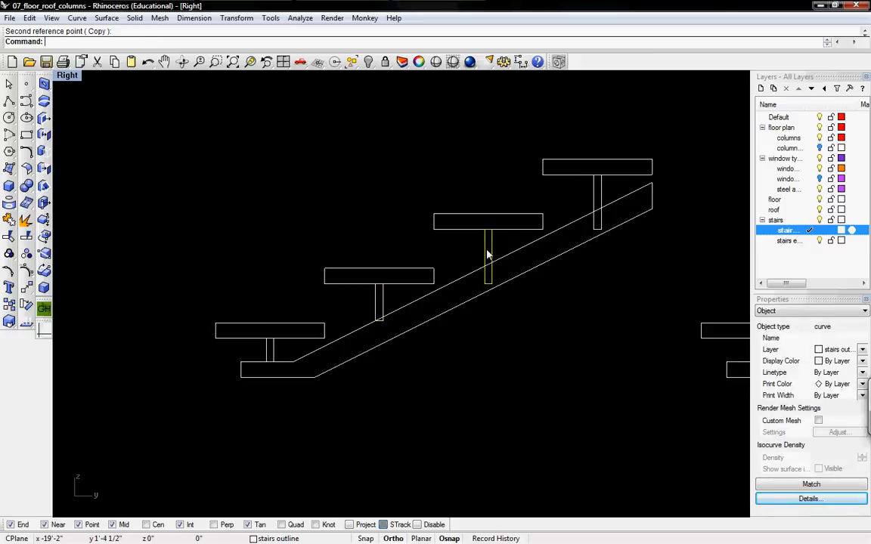
pyautogui.press('Return')
pyautogui.click(488, 232)
pyautogui.click(488, 232)
pyautogui.press('Escape')
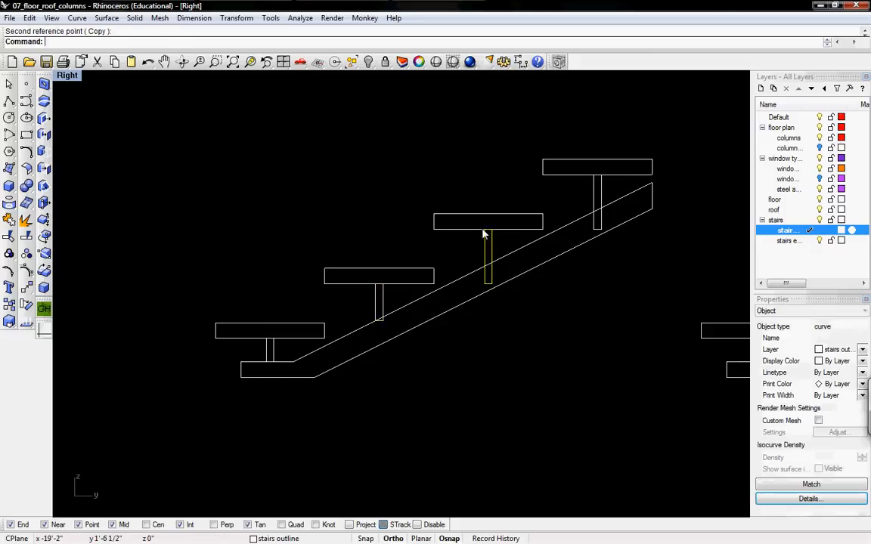
pyautogui.press('Return')
pyautogui.click(489, 230)
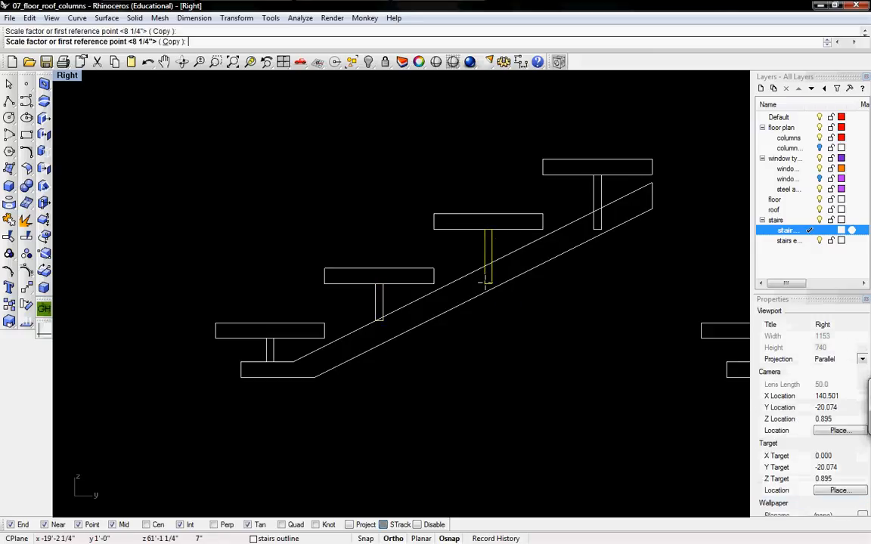
pyautogui.click(488, 230)
pyautogui.click(489, 262)
# - Shorten the top tread support of the detached copy with Scale1D to meet the stringer's upper edge
pyautogui.click(597, 201)
pyautogui.press('Return')
pyautogui.click(593, 176)
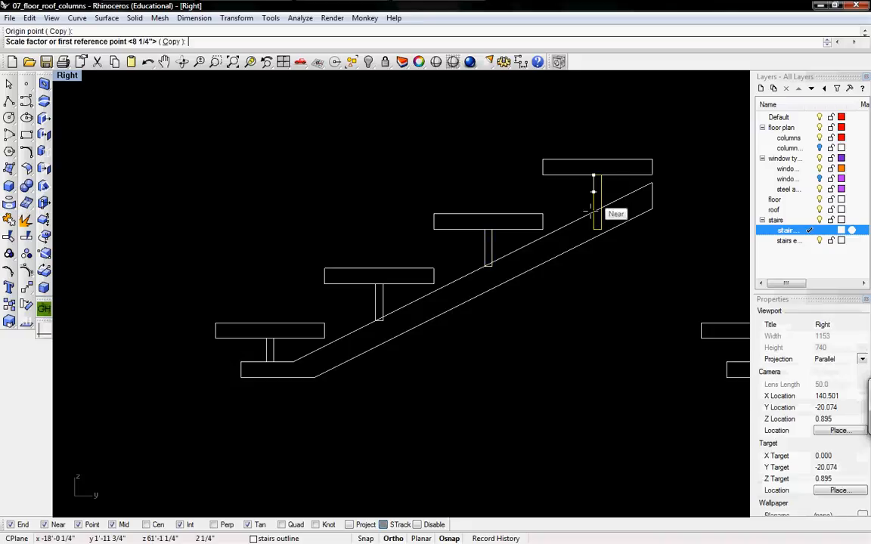
pyautogui.click(593, 228)
pyautogui.click(594, 212)
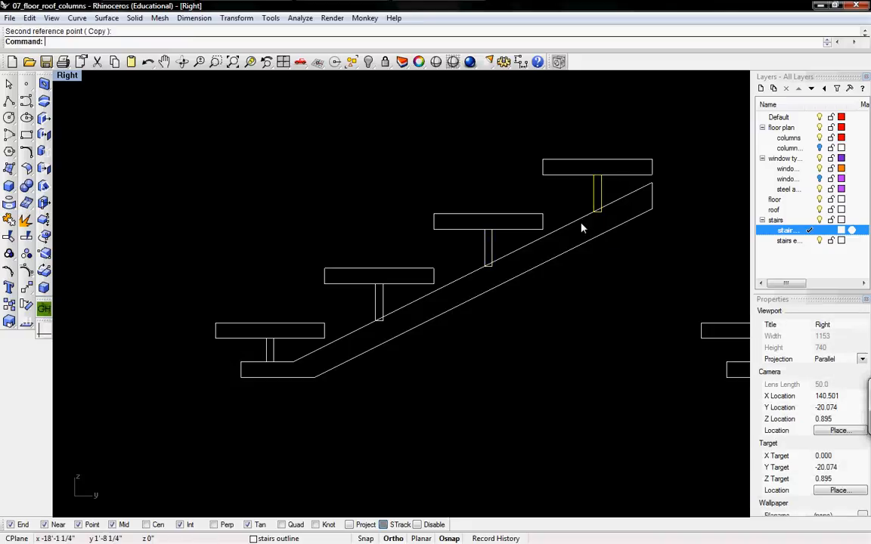
pyautogui.click(542, 310)
# - Shorten the lowest tread support of the stair beside the platform with Scale1D so it ends on the stringer's upper edge
pyautogui.moveTo(224, 297); pyautogui.dragTo(302, 345)
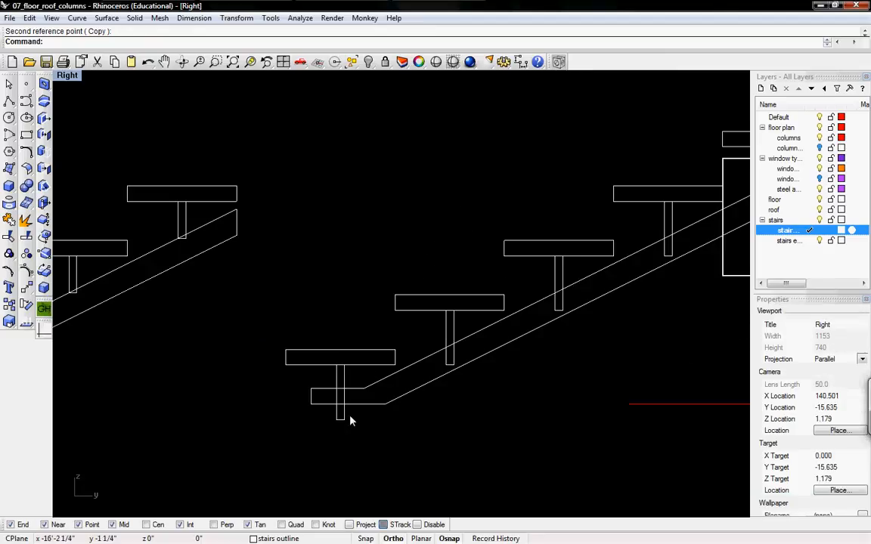
pyautogui.moveTo(610, 308); pyautogui.dragTo(513, 330, button='right')
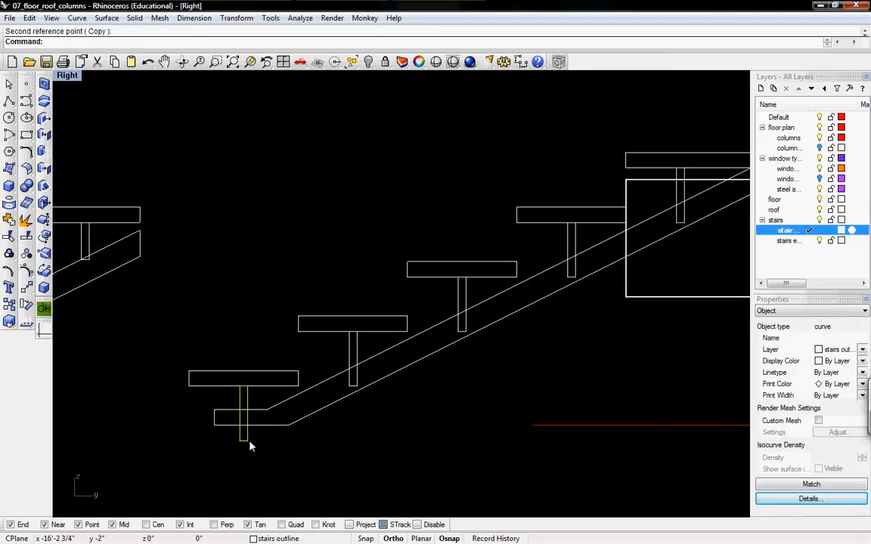
pyautogui.write('Scale')
pyautogui.press('Down')
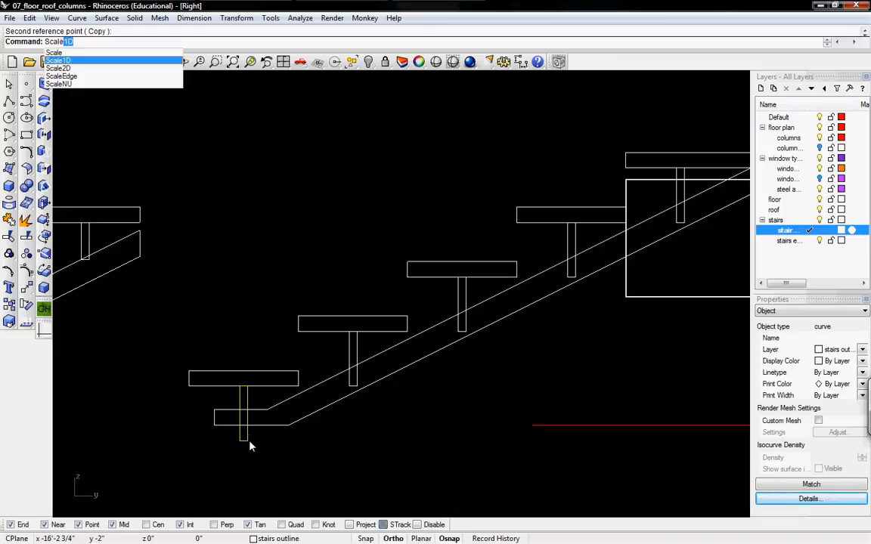
pyautogui.press('Return')
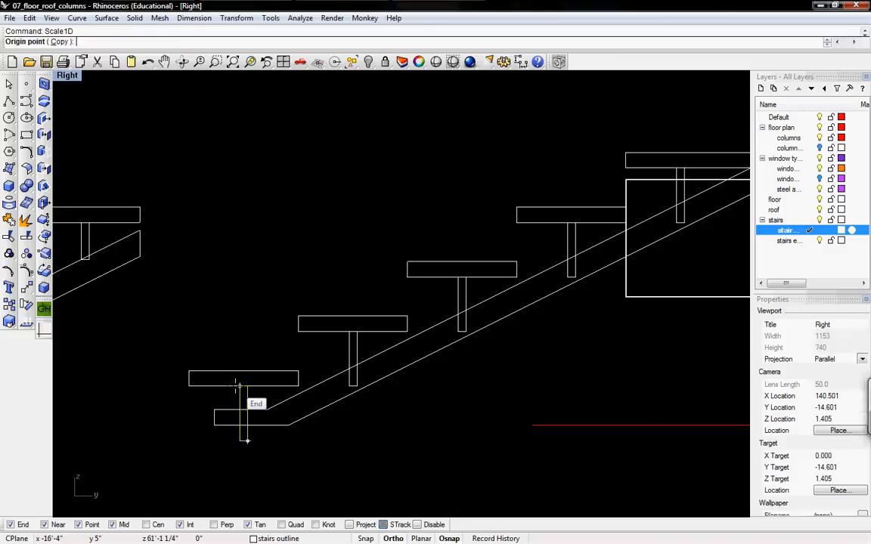
pyautogui.click(240, 386)
pyautogui.click(240, 441)
pyautogui.click(239, 409)
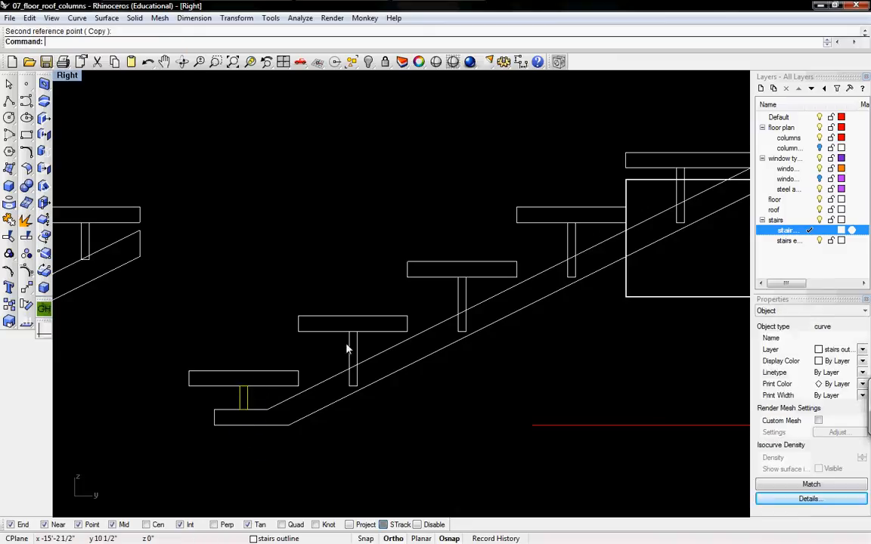
# - Shorten the second tread support of the platform stair with Scale1D to the stringer's upper edge
pyautogui.click(356, 349)
pyautogui.press('Return')
pyautogui.click(348, 333)
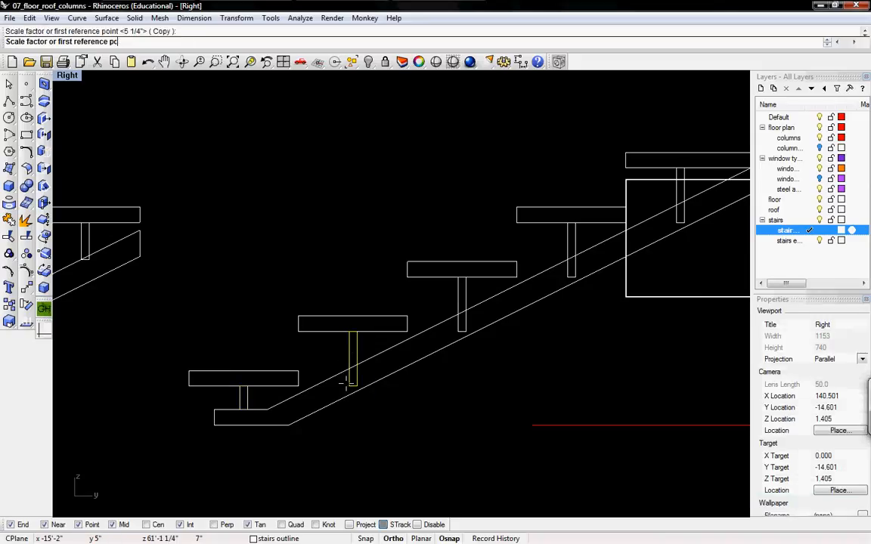
pyautogui.click(352, 386)
pyautogui.click(352, 368)
# - Shorten the third tread support of the platform stair with Scale1D to the stringer's upper edge
pyautogui.click(459, 300)
pyautogui.press('Return')
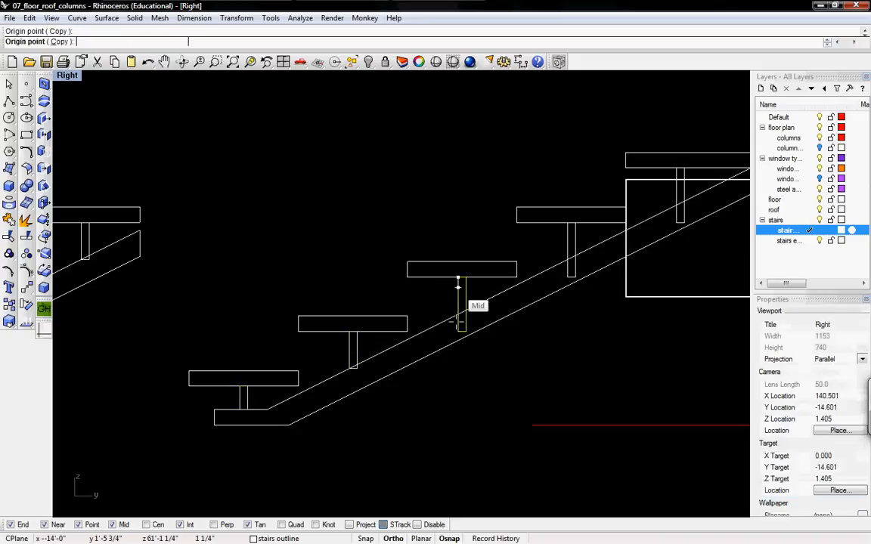
pyautogui.click(461, 278)
pyautogui.click(461, 330)
pyautogui.click(461, 312)
# - Shorten the fourth tread support of the platform stair with Scale1D to the stringer's upper edge
pyautogui.click(570, 249)
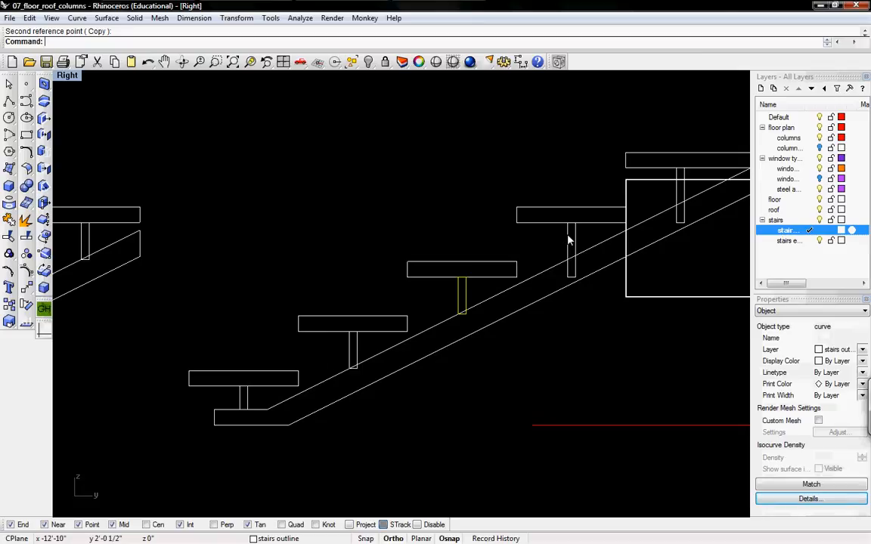
pyautogui.press('Return')
pyautogui.click(568, 224)
pyautogui.click(566, 276)
pyautogui.click(568, 258)
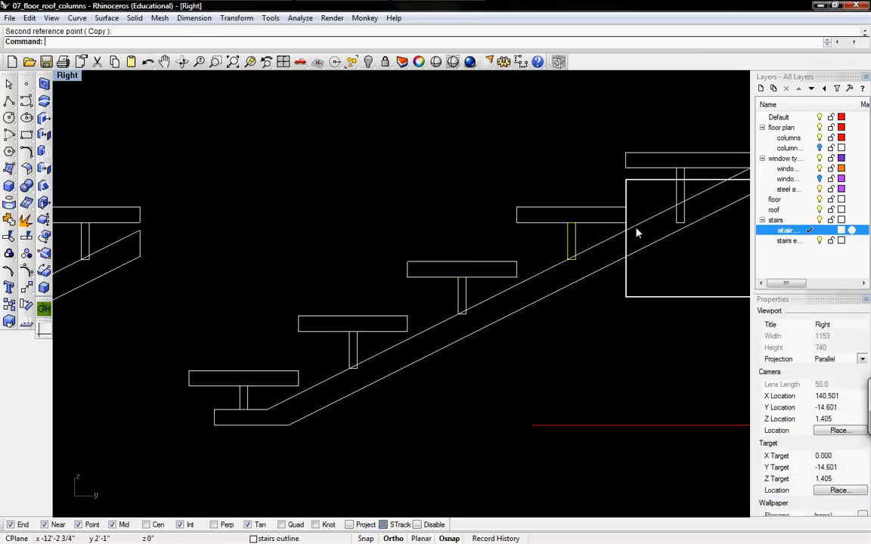
# - Draw a 20" by 3" rectangle above the top tread of the platform stair
pyautogui.moveTo(663, 205); pyautogui.dragTo(422, 256, button='right')
pyautogui.scroll(3, 422, 299)
pyautogui.moveTo(311, 301); pyautogui.dragTo(306, 302, button='right')
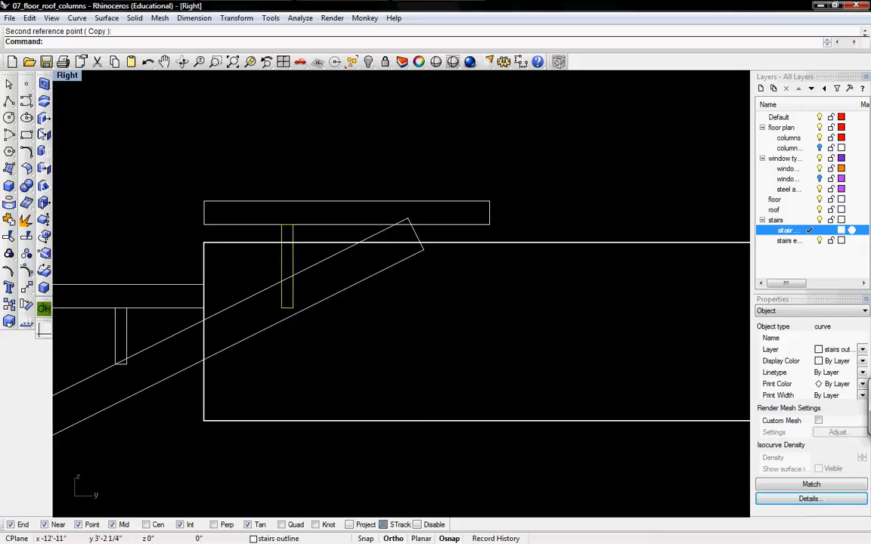
pyautogui.click(305, 194)
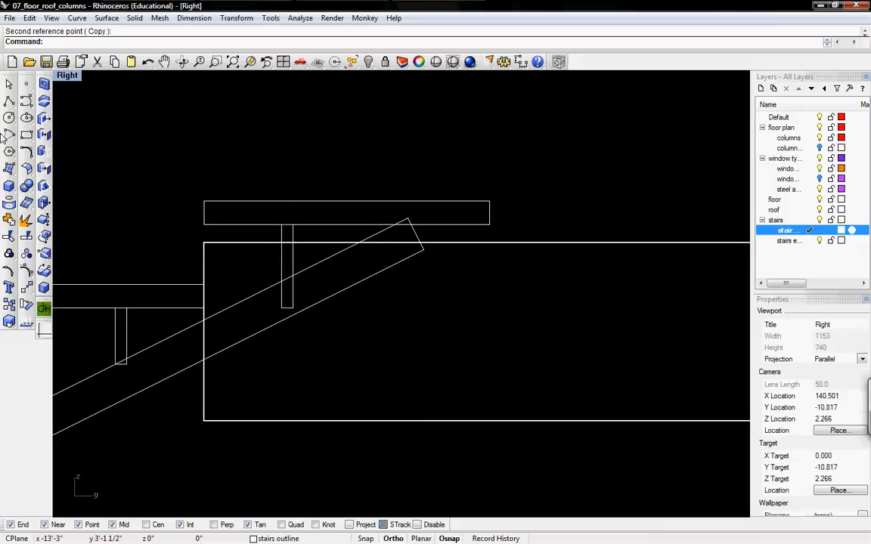
pyautogui.click(27, 135)
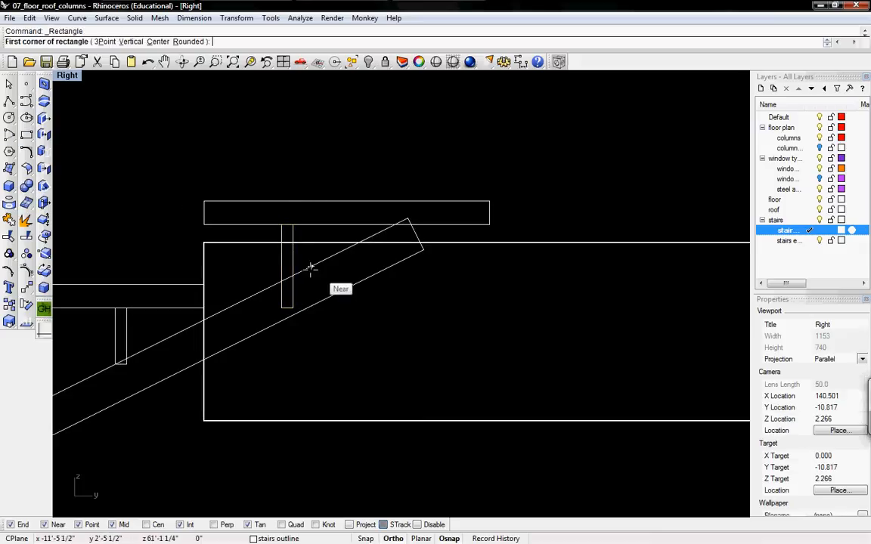
pyautogui.click(306, 163)
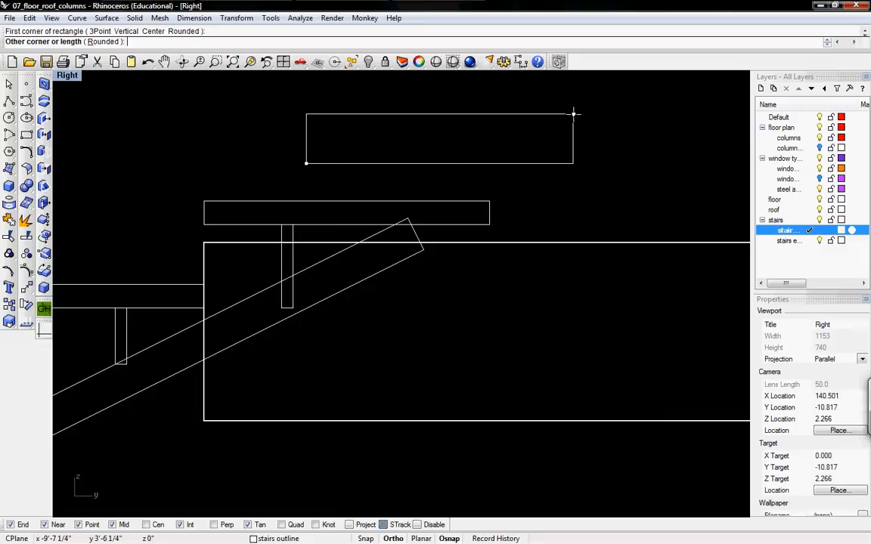
pyautogui.press('Return')
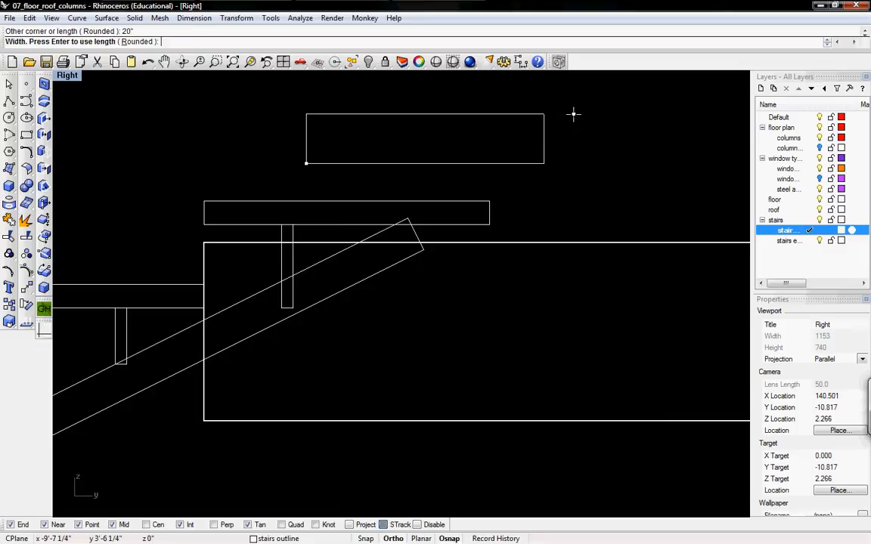
pyautogui.write('3')
pyautogui.press('Return')
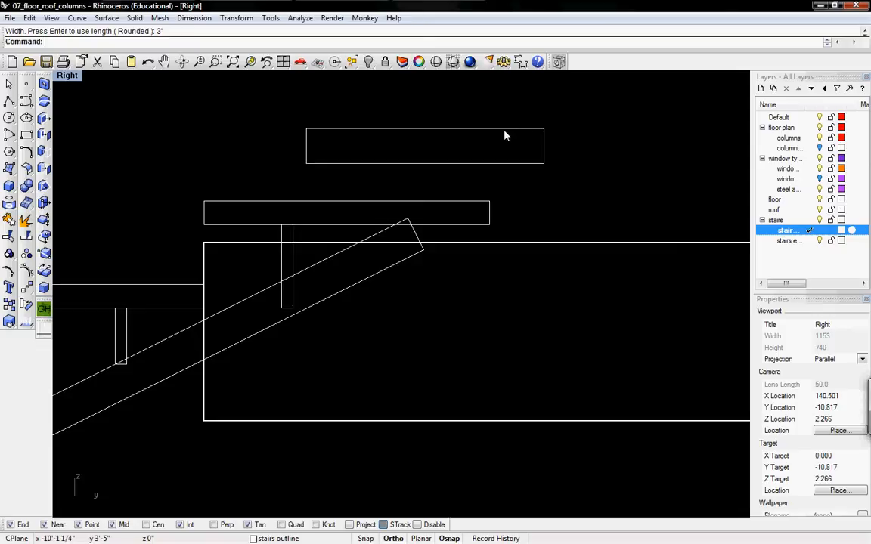
# - Move the rectangle by its upper corner to where the top tread support meets the stringer's upper edge
pyautogui.click(506, 136)
pyautogui.write('m')
pyautogui.press('Return')
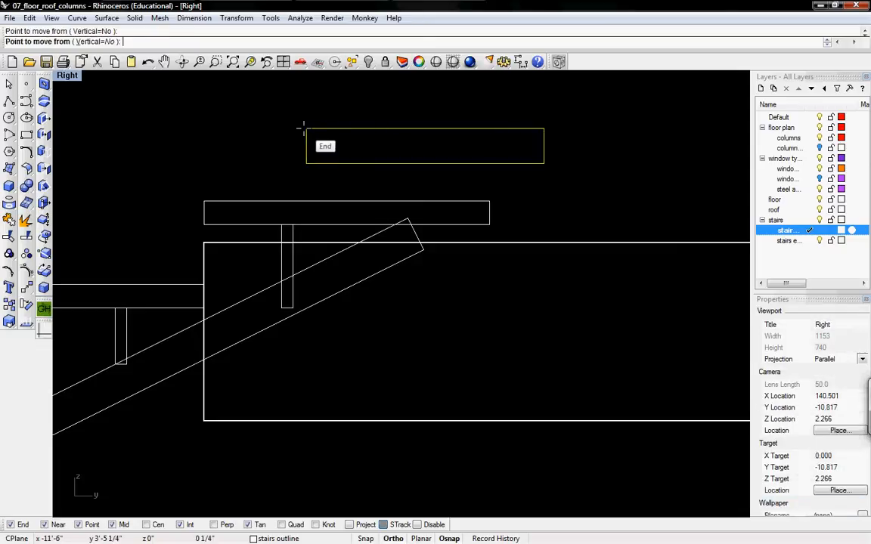
pyautogui.click(305, 129)
pyautogui.click(293, 276)
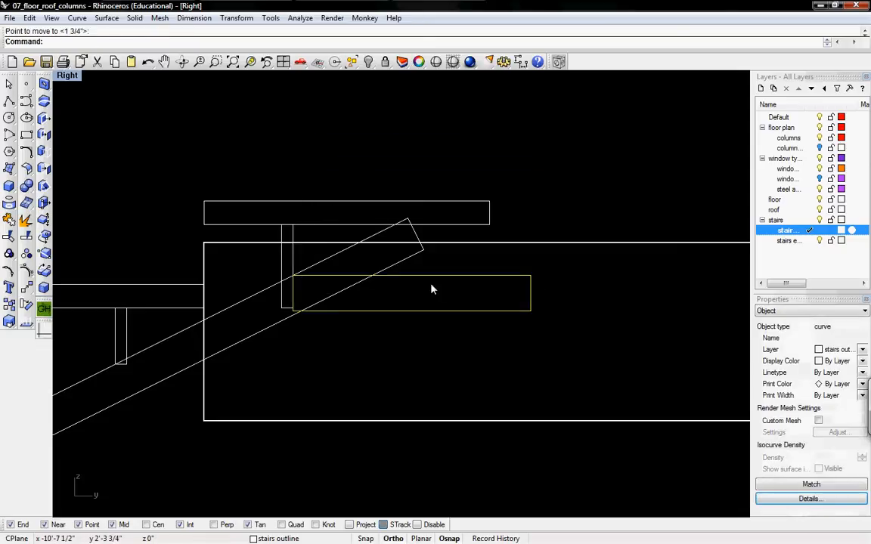
# - Trim away the overlapping parts of the platform stair's stringer and the rectangle, and join them into one closed outline
pyautogui.keyDown('shift'); pyautogui.click(397, 277); pyautogui.keyUp('shift')
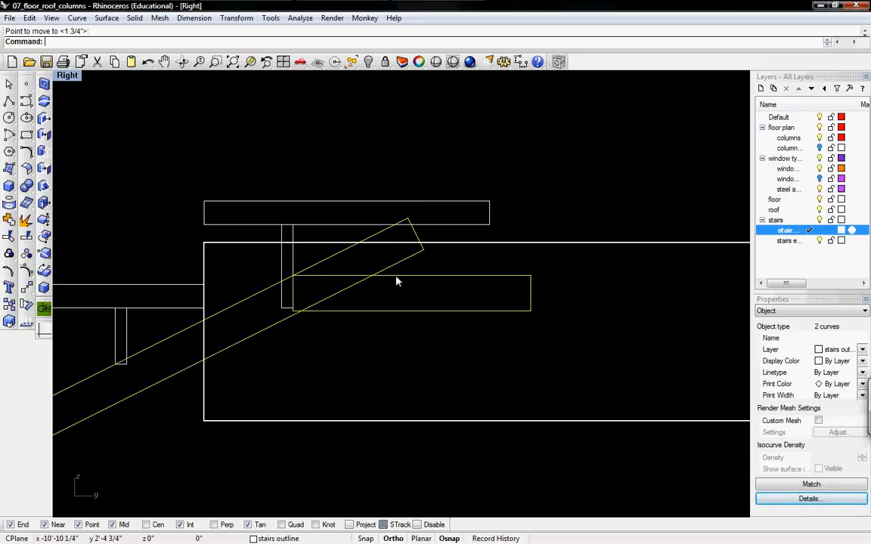
pyautogui.write('trim')
pyautogui.press('Return')
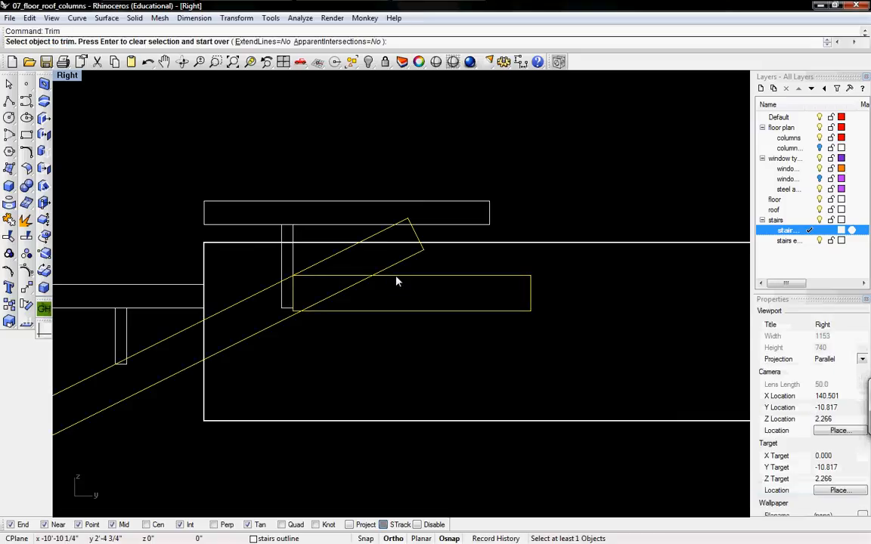
pyautogui.click(399, 262)
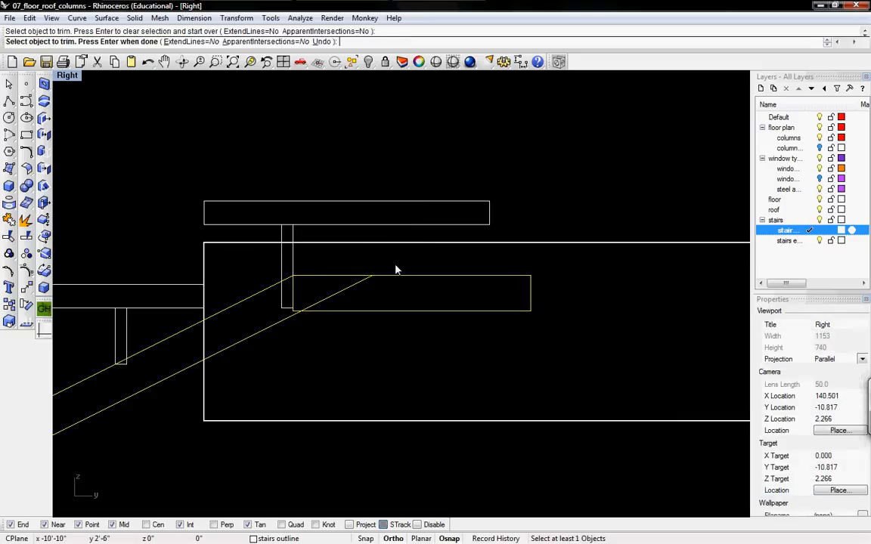
pyautogui.click(298, 304)
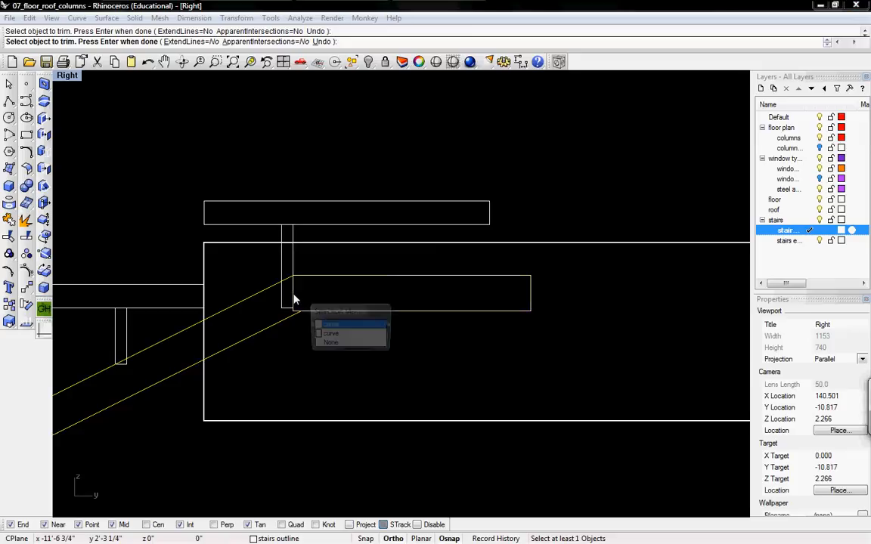
pyautogui.click(330, 335)
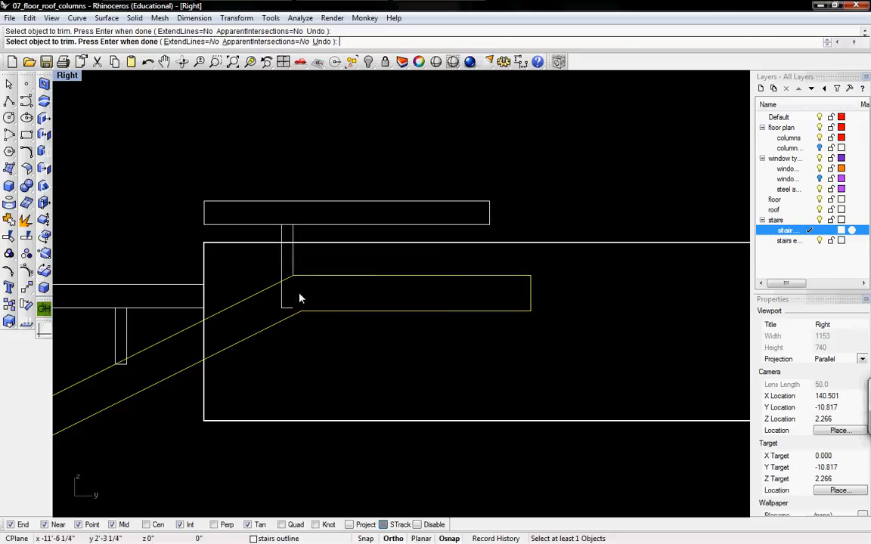
pyautogui.press('Return')
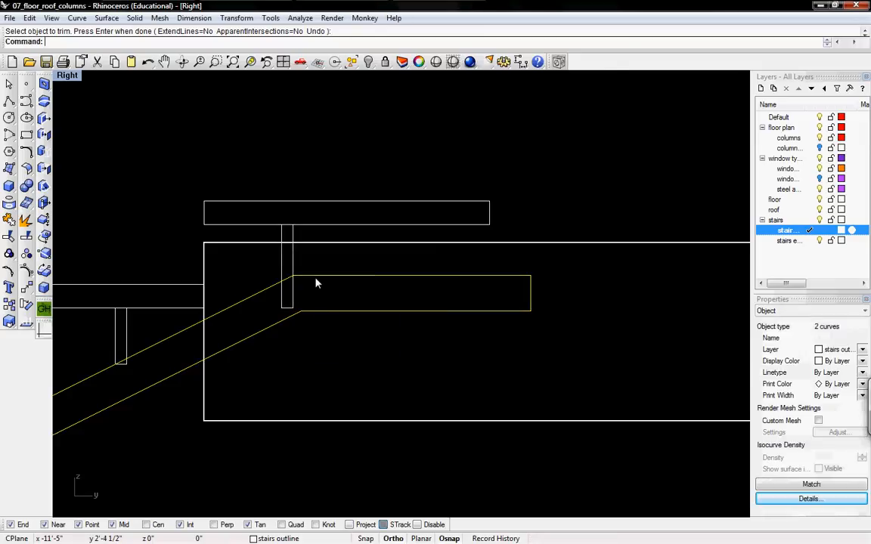
pyautogui.write('Join')
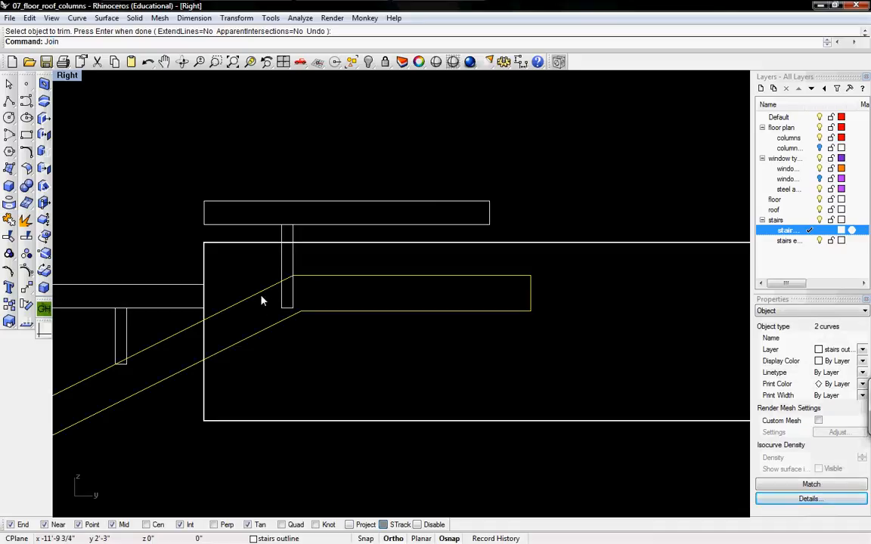
pyautogui.press('Return')
# - Shorten the top tread support of the platform stair with Scale1D to the stringer's upper edge
pyautogui.moveTo(263, 302); pyautogui.dragTo(501, 251, button='right')
pyautogui.scroll(-2, 501, 251)
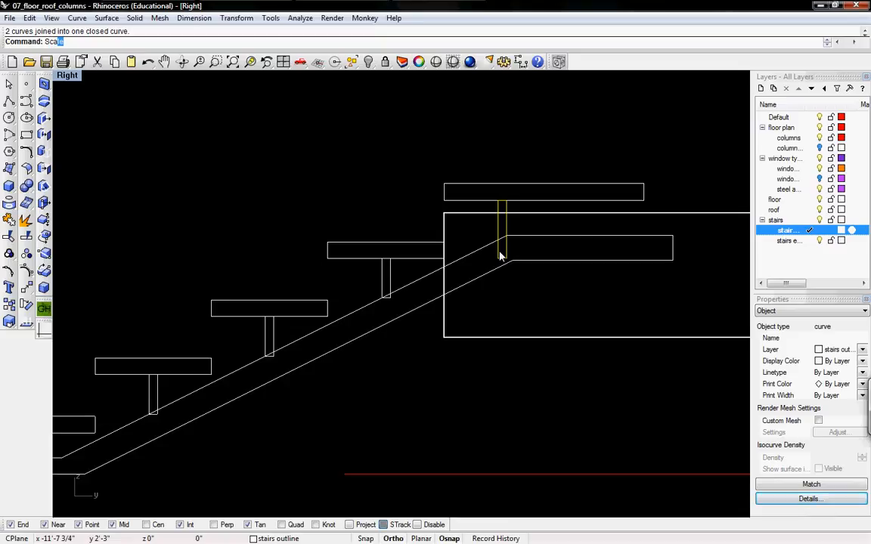
pyautogui.write('Scale1D')
pyautogui.press('Return')
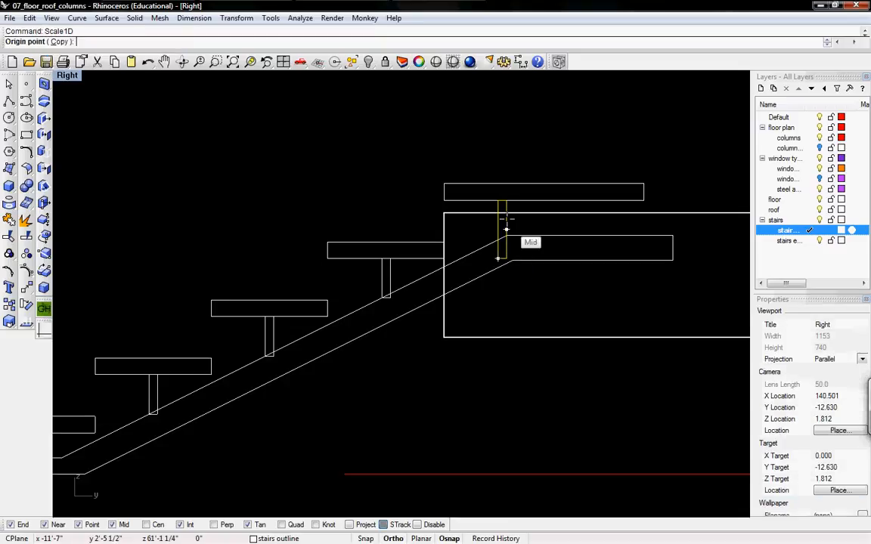
pyautogui.click(498, 198)
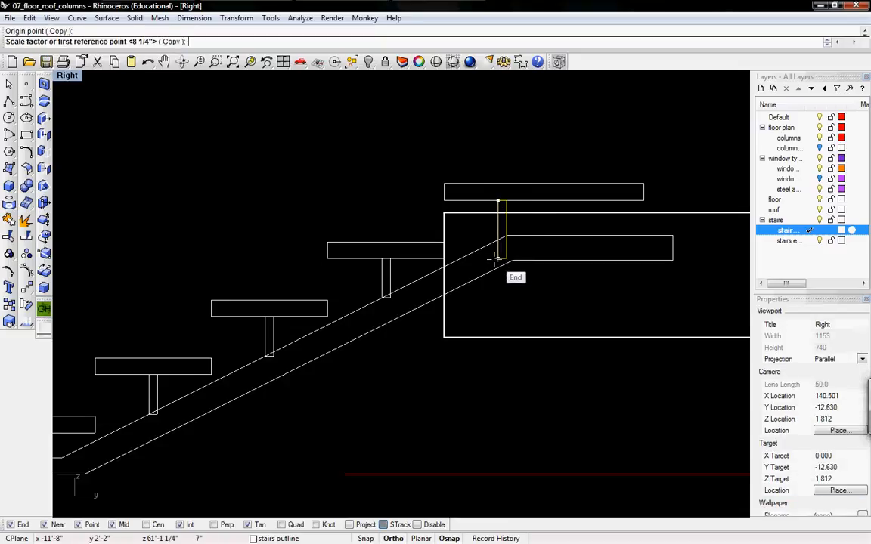
pyautogui.click(498, 257)
pyautogui.click(497, 242)
pyautogui.scroll(-2, 501, 266)
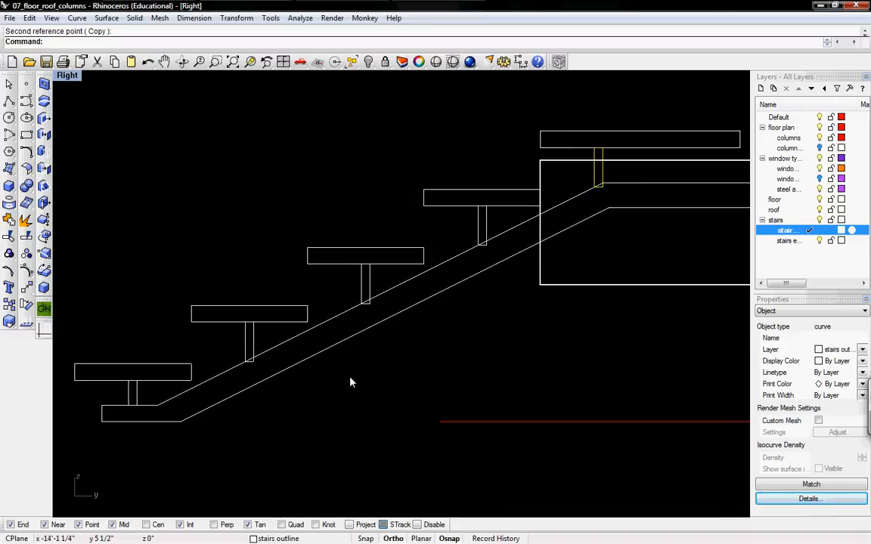
pyautogui.scroll(-1, 354, 407)
pyautogui.keyDown('ctrl'); pyautogui.moveTo(354, 407); pyautogui.dragTo(353, 417, button='right'); pyautogui.keyUp('ctrl')
pyautogui.moveTo(307, 380); pyautogui.dragTo(387, 353, button='right')
pyautogui.scroll(-6, 387, 353)
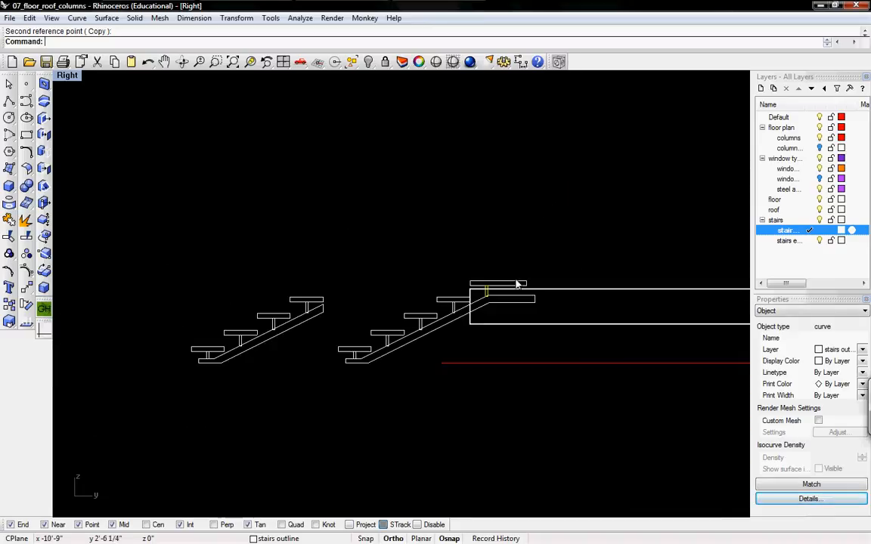
pyautogui.click(393, 310)
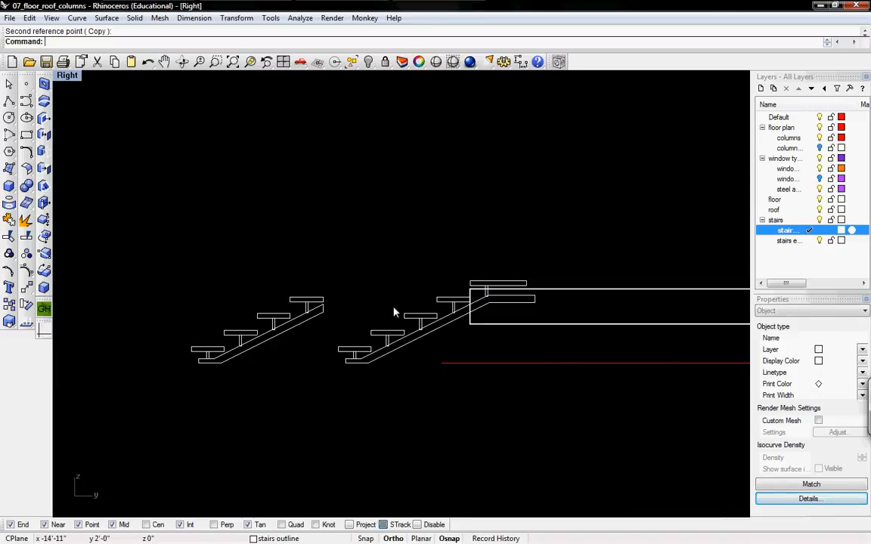
# - Group all treads and tread supports of both stair profiles, leaving out the stringers
pyautogui.moveTo(455, 279); pyautogui.dragTo(497, 269, button='right')
pyautogui.scroll(2, 399, 327)
pyautogui.scroll(2, 400, 327)
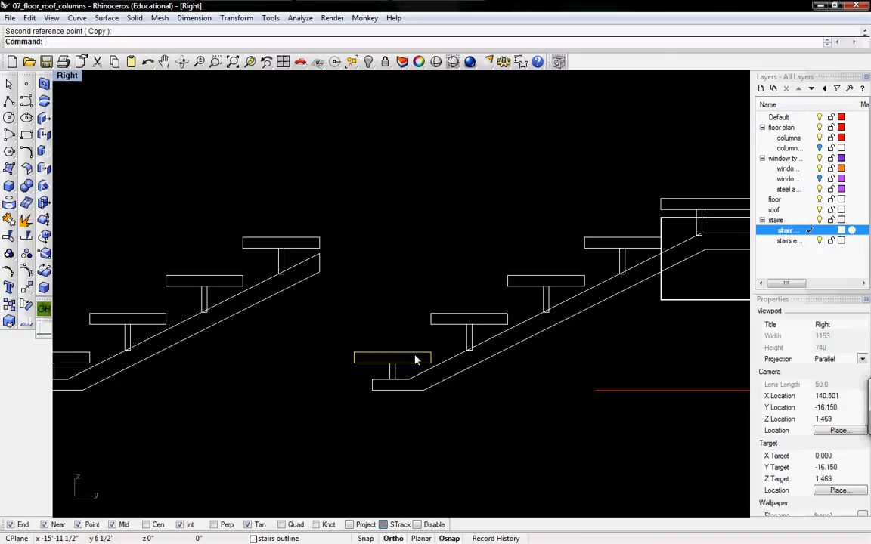
pyautogui.keyDown('shift'); pyautogui.click(394, 370); pyautogui.keyUp('shift')
pyautogui.keyDown('shift'); pyautogui.click(467, 326); pyautogui.keyUp('shift')
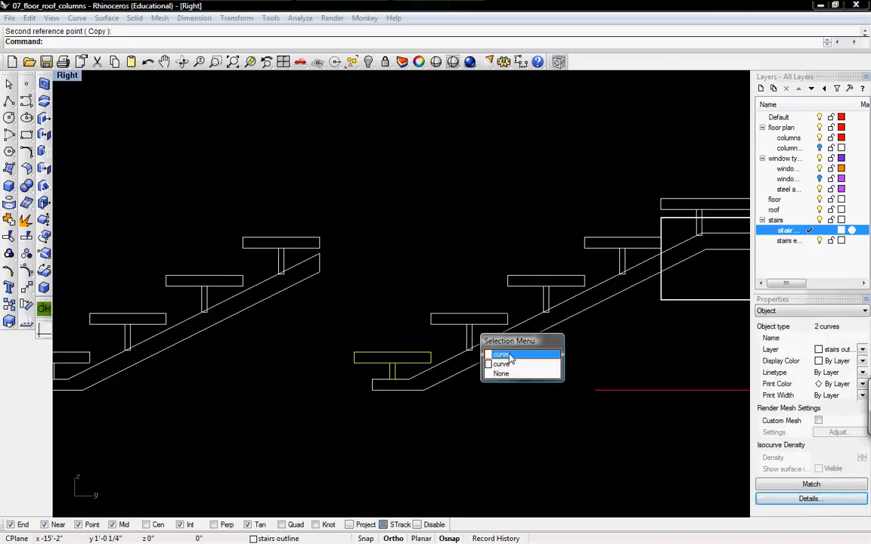
pyautogui.click(511, 356)
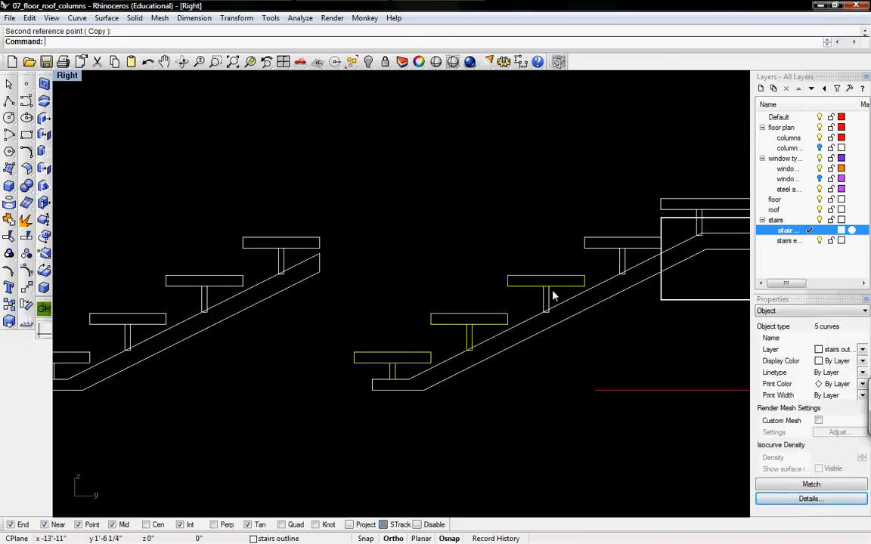
pyautogui.keyDown('shift'); pyautogui.click(613, 248); pyautogui.keyUp('shift')
pyautogui.keyDown('shift'); pyautogui.click(619, 253); pyautogui.keyUp('shift')
pyautogui.keyDown('shift'); pyautogui.click(665, 203); pyautogui.keyUp('shift')
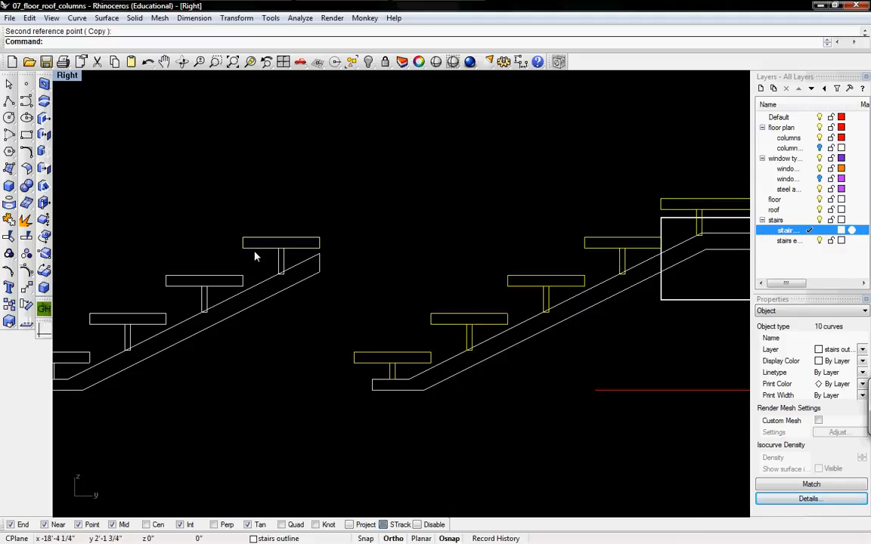
pyautogui.moveTo(182, 304); pyautogui.dragTo(336, 255, button='right')
pyautogui.keyDown('shift'); pyautogui.click(245, 308); pyautogui.keyUp('shift')
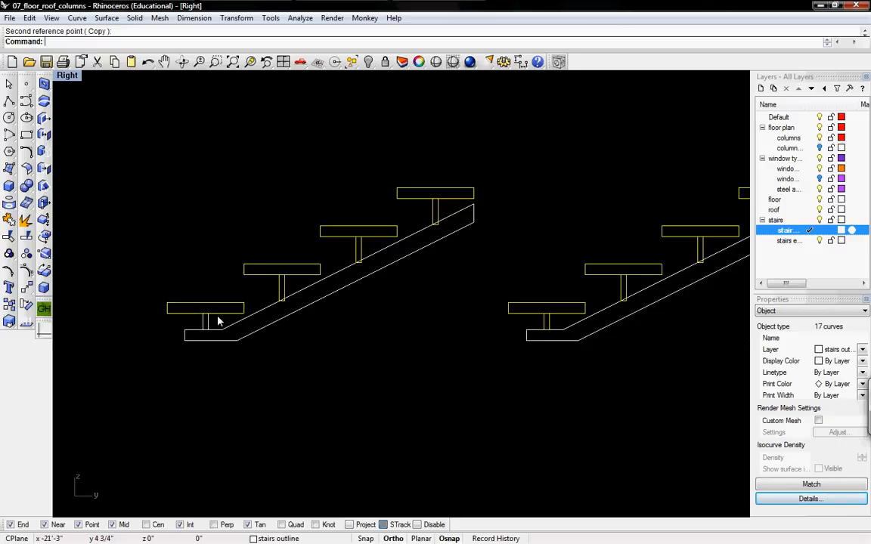
pyautogui.hotkey('ctrl', 'g')
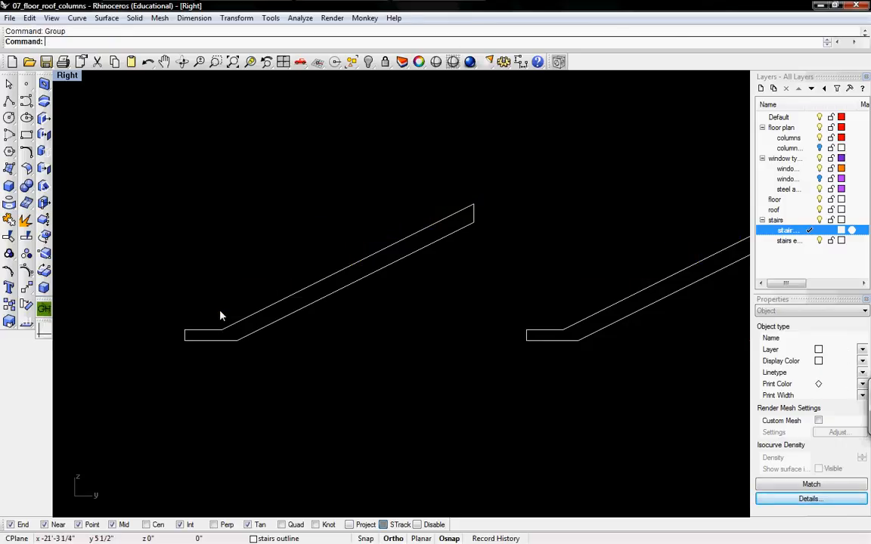
pyautogui.press('Escape')
# - Group the stringer outlines of the two stairs
pyautogui.click(360, 272)
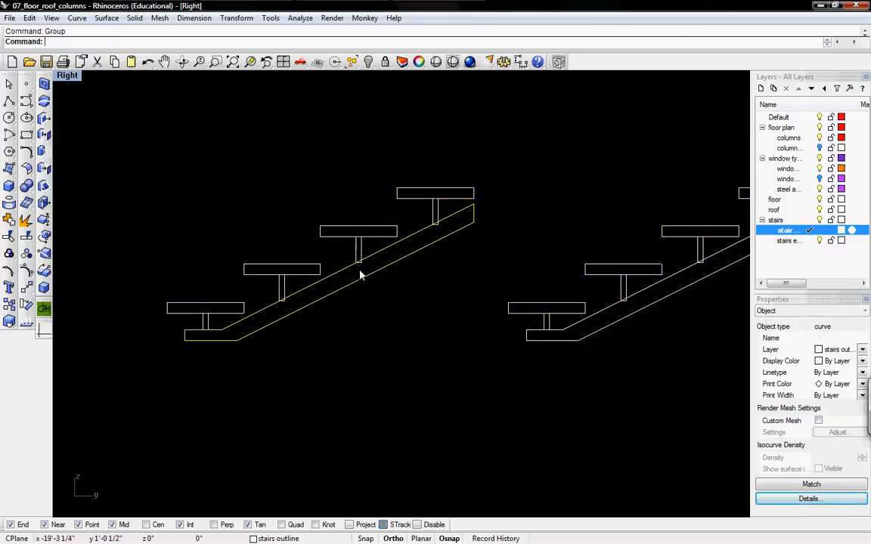
pyautogui.keyDown('shift'); pyautogui.click(626, 306); pyautogui.keyUp('shift')
pyautogui.moveTo(626, 306); pyautogui.dragTo(432, 322, button='right')
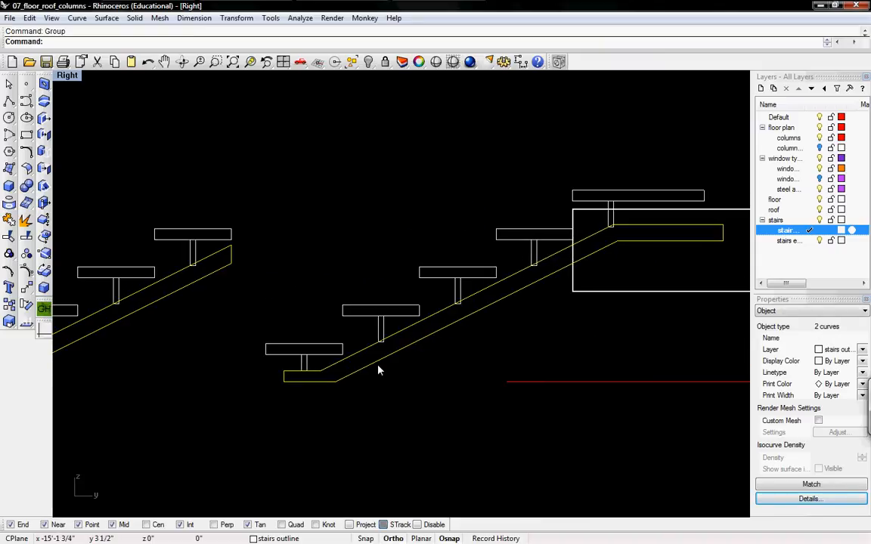
pyautogui.scroll(-3, 370, 371)
pyautogui.scroll(1, 419, 354)
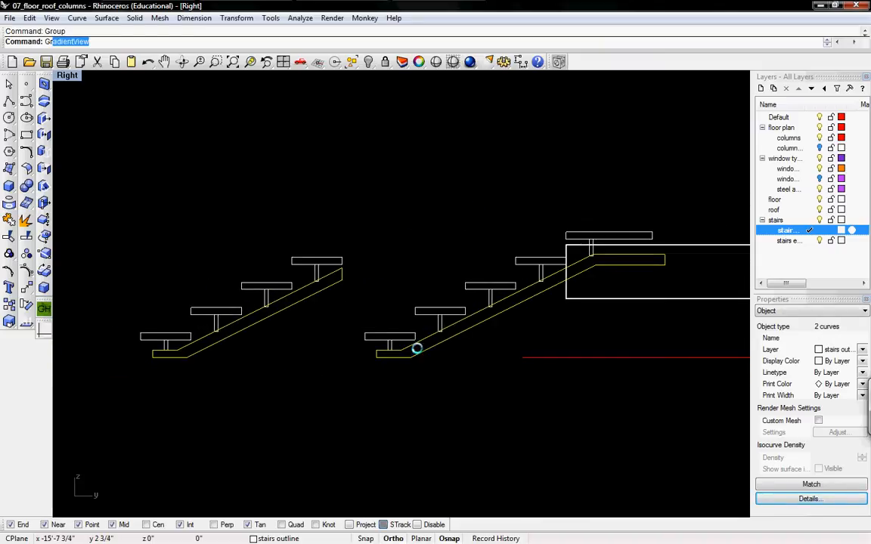
pyautogui.click(425, 201)
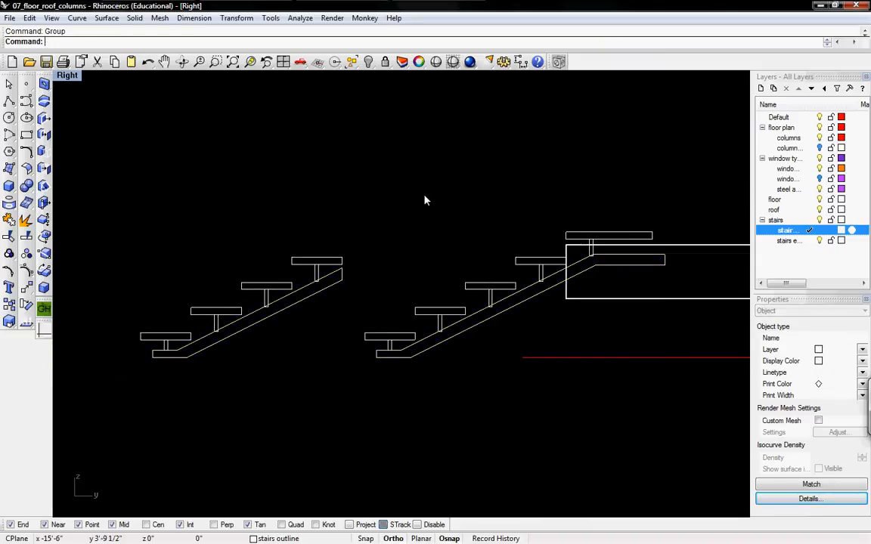
# - Switch to the Perspective view and examine both stair profiles in relation to the floor platform
pyautogui.hotkey('ctrl', 'F4')
pyautogui.moveTo(241, 228); pyautogui.dragTo(289, 345, button='right')
pyautogui.scroll(3, 290, 346)
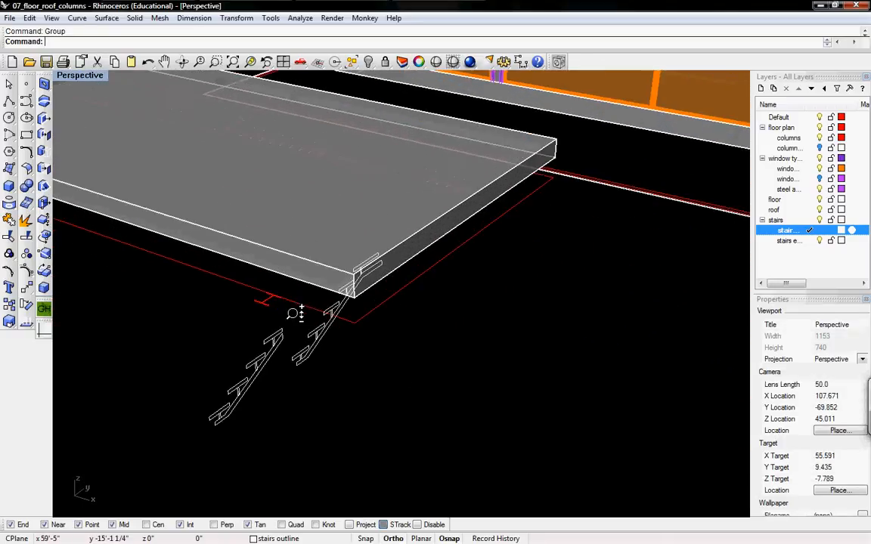
pyautogui.moveTo(340, 359); pyautogui.dragTo(255, 308, button='right')
pyautogui.keyDown('shift'); pyautogui.moveTo(235, 262); pyautogui.dragTo(273, 278, button='right'); pyautogui.keyUp('shift')
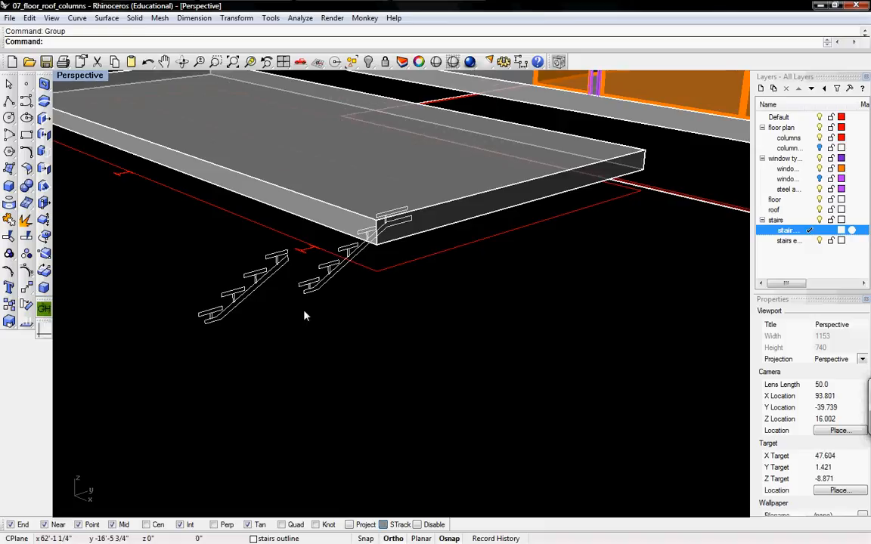
pyautogui.keyDown('shift'); pyautogui.moveTo(325, 245); pyautogui.dragTo(405, 302, button='right'); pyautogui.keyUp('shift')
pyautogui.moveTo(555, 349); pyautogui.dragTo(523, 352, button='right')
pyautogui.keyDown('shift'); pyautogui.moveTo(396, 317); pyautogui.dragTo(416, 304, button='right'); pyautogui.keyUp('shift')
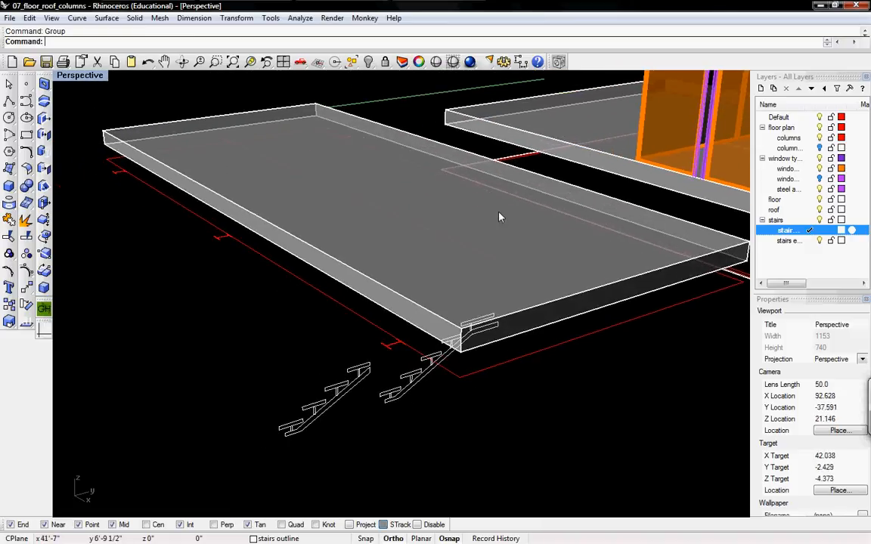